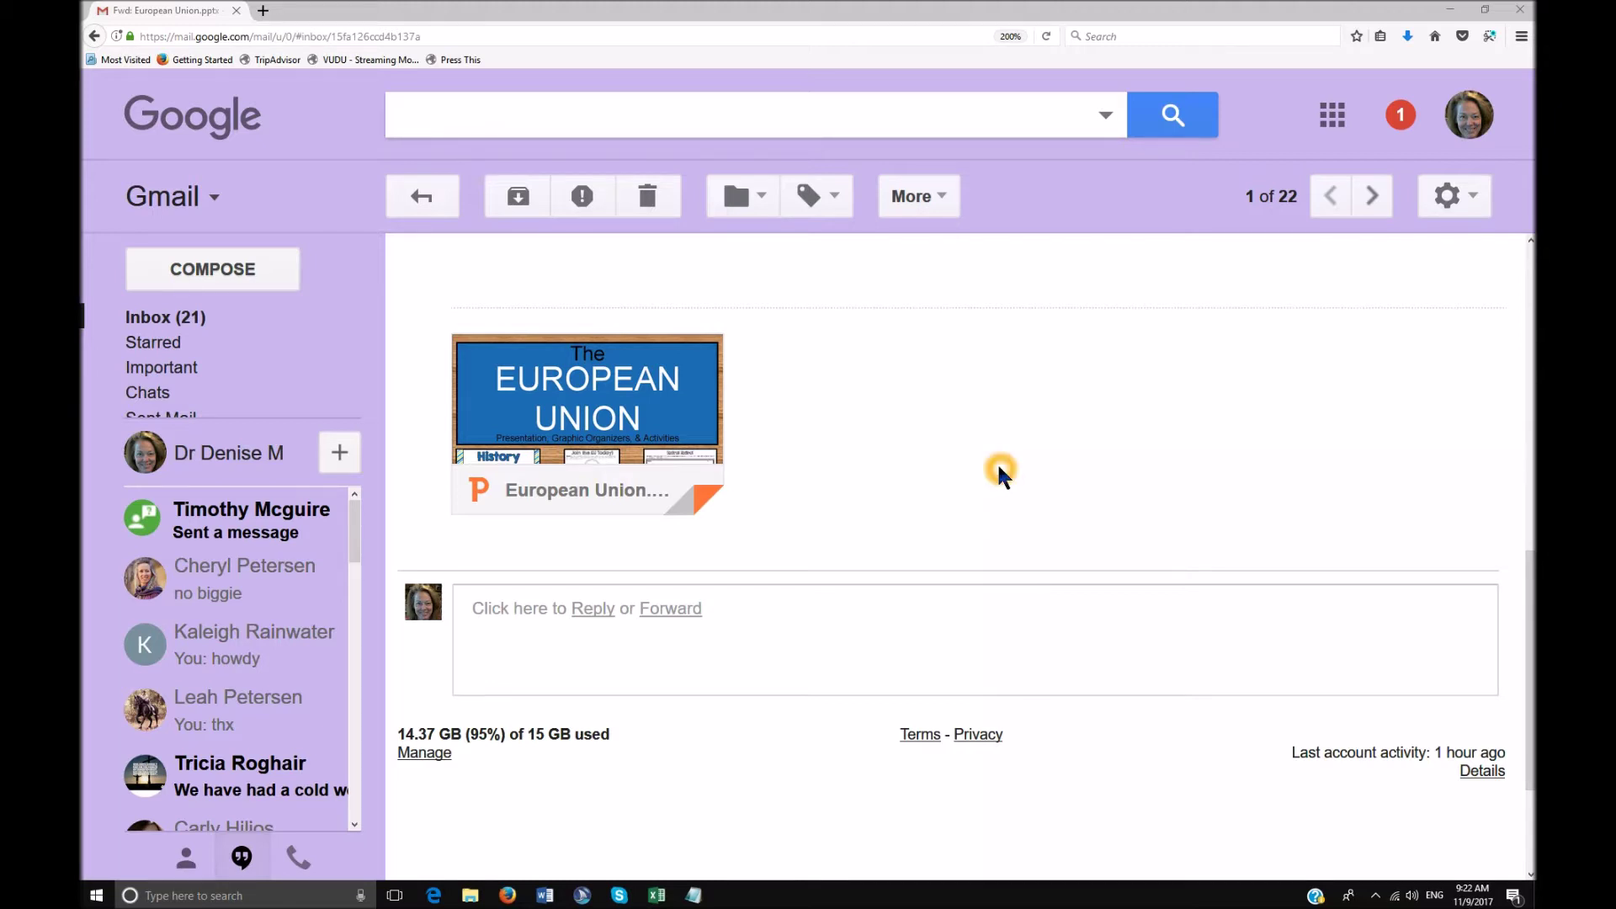
Preview the European Union.pptx attachment full screen, scroll down through its pages, then return to page 1.
mouse_move(603, 404)
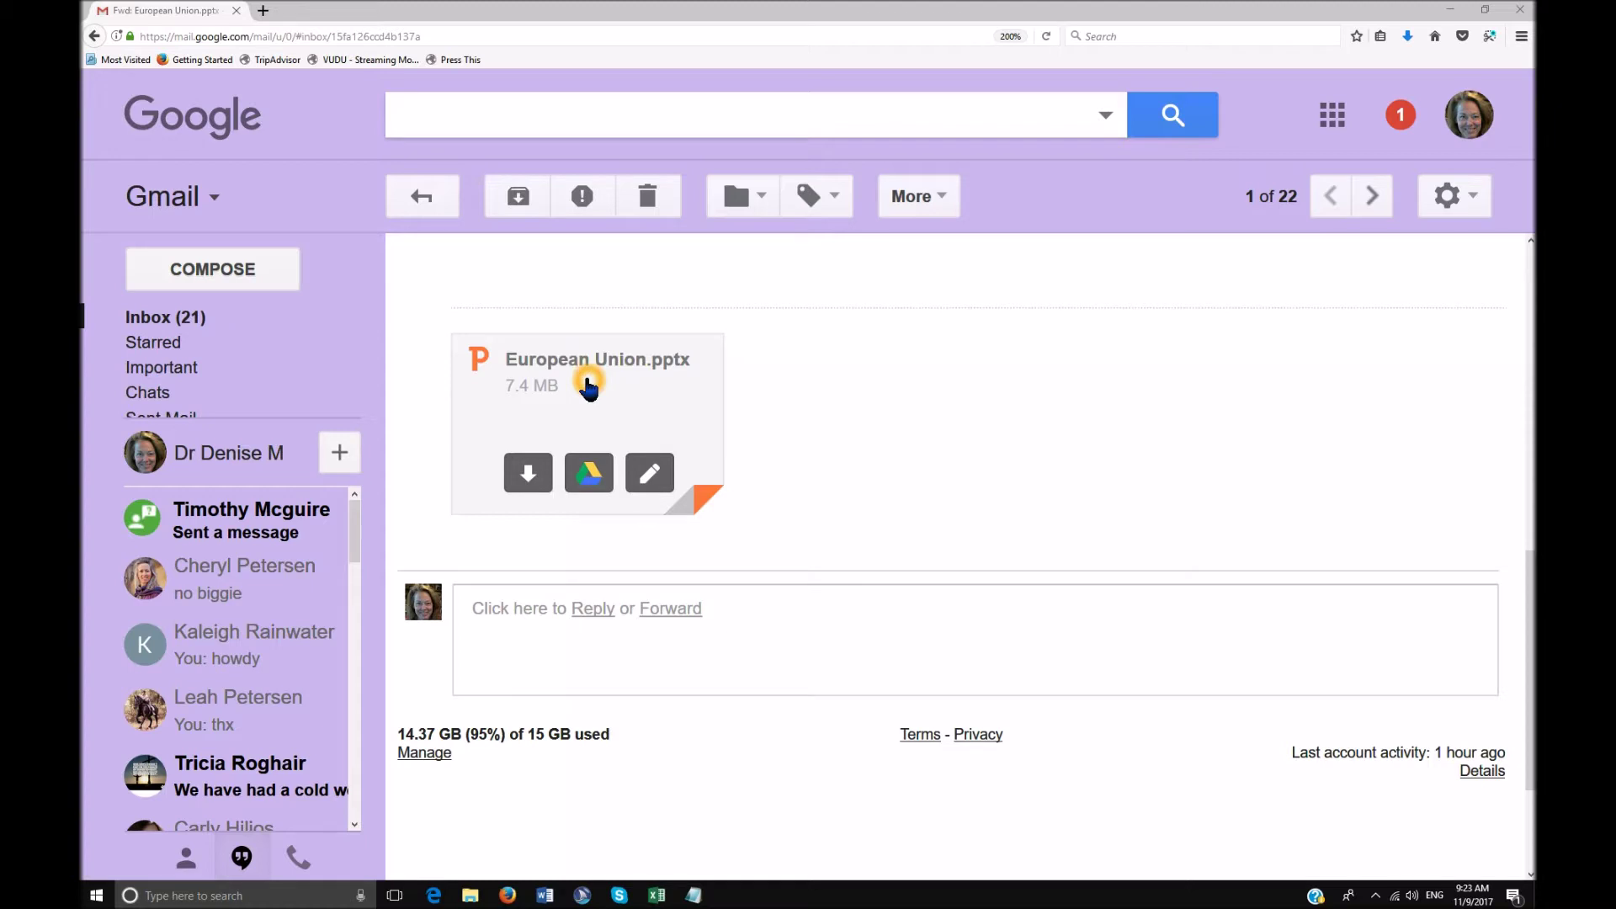
click(587, 386)
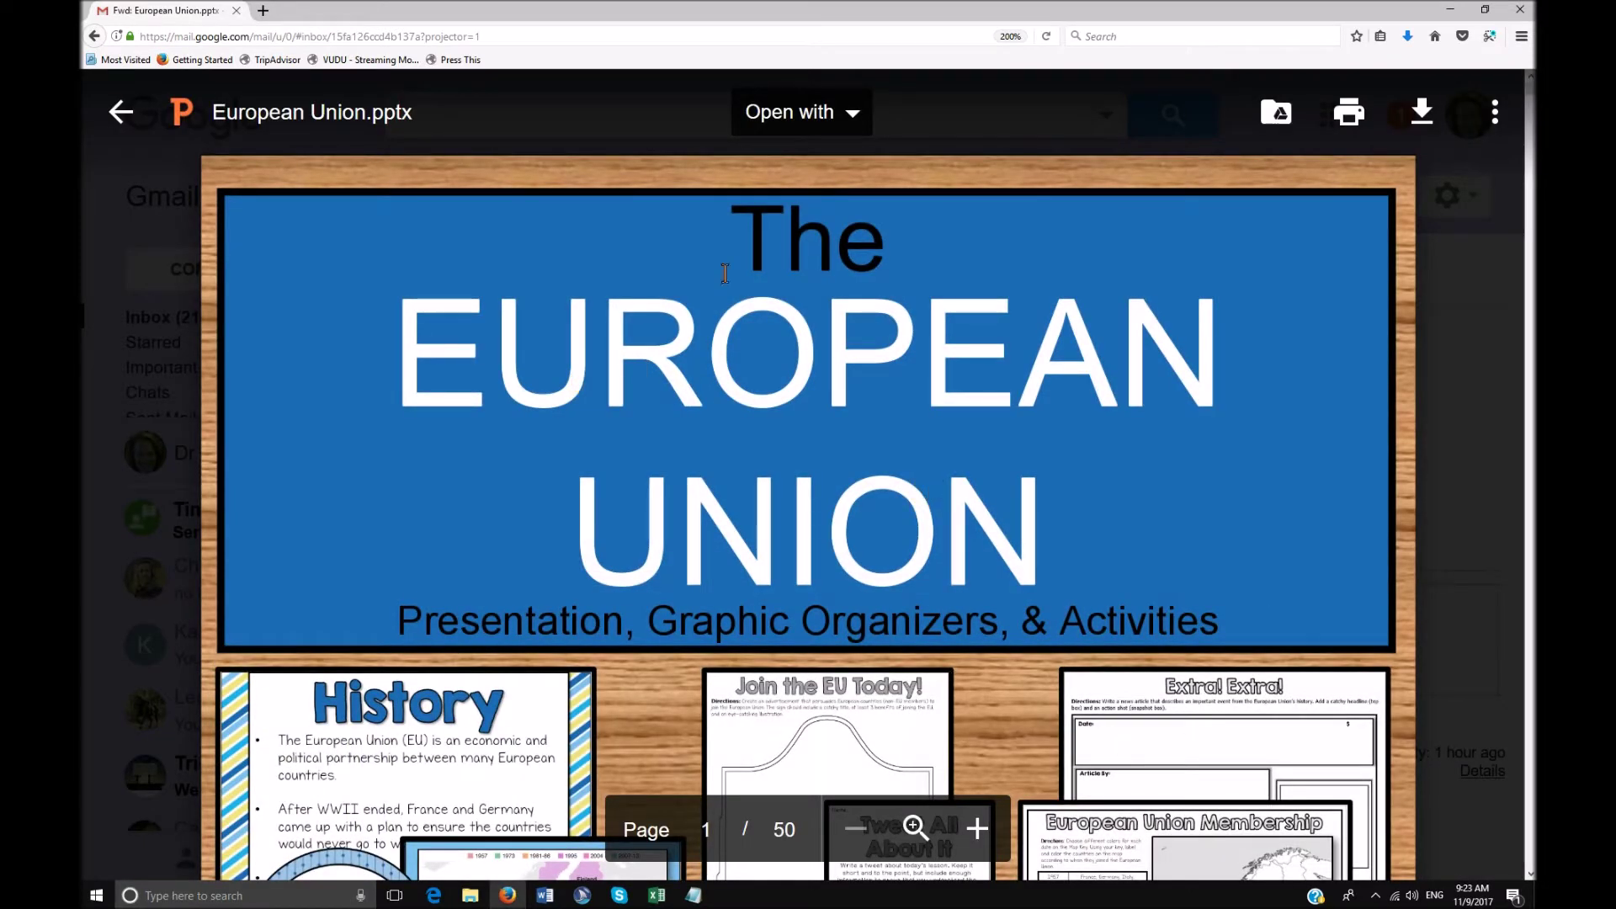
click(852, 118)
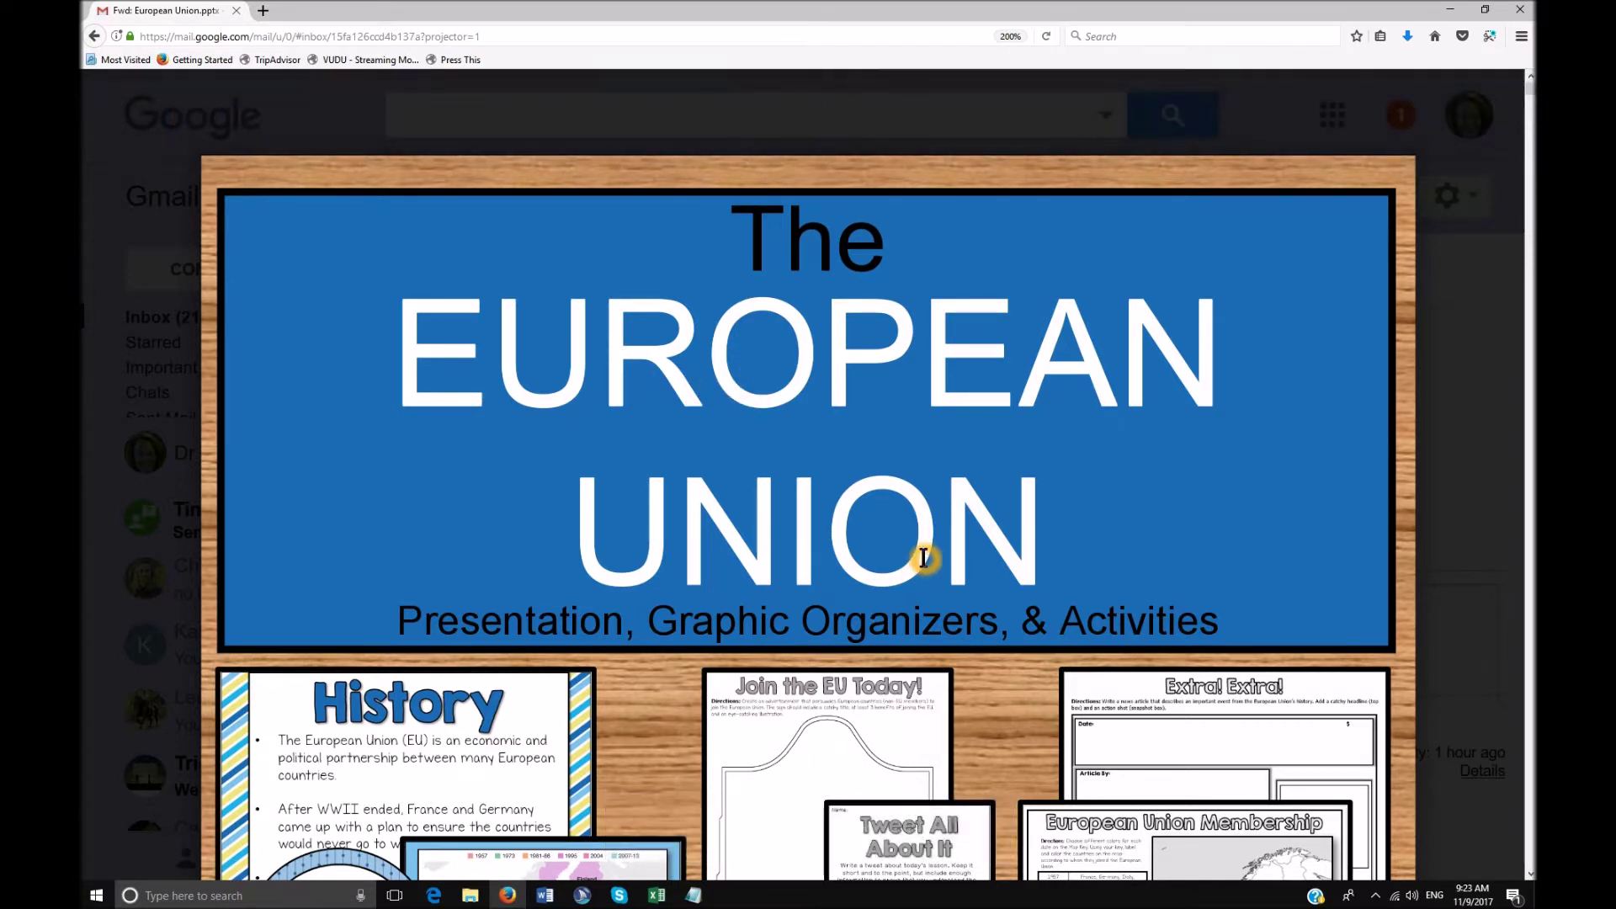
click(733, 341)
scroll(737, 349, down, 20)
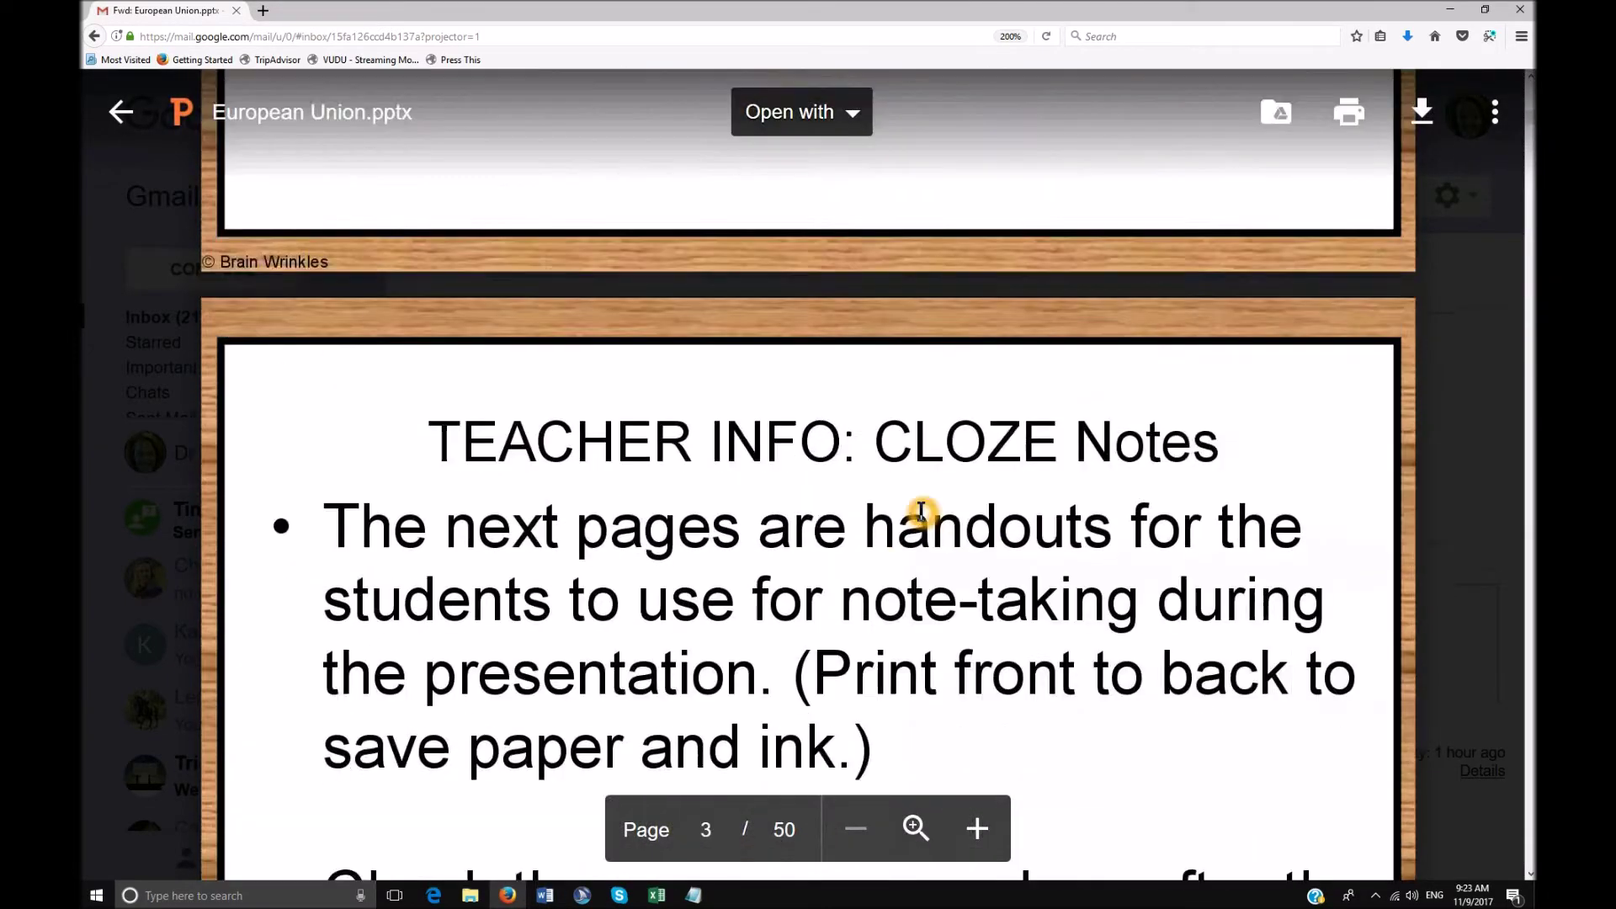
scroll(921, 511, up, 10)
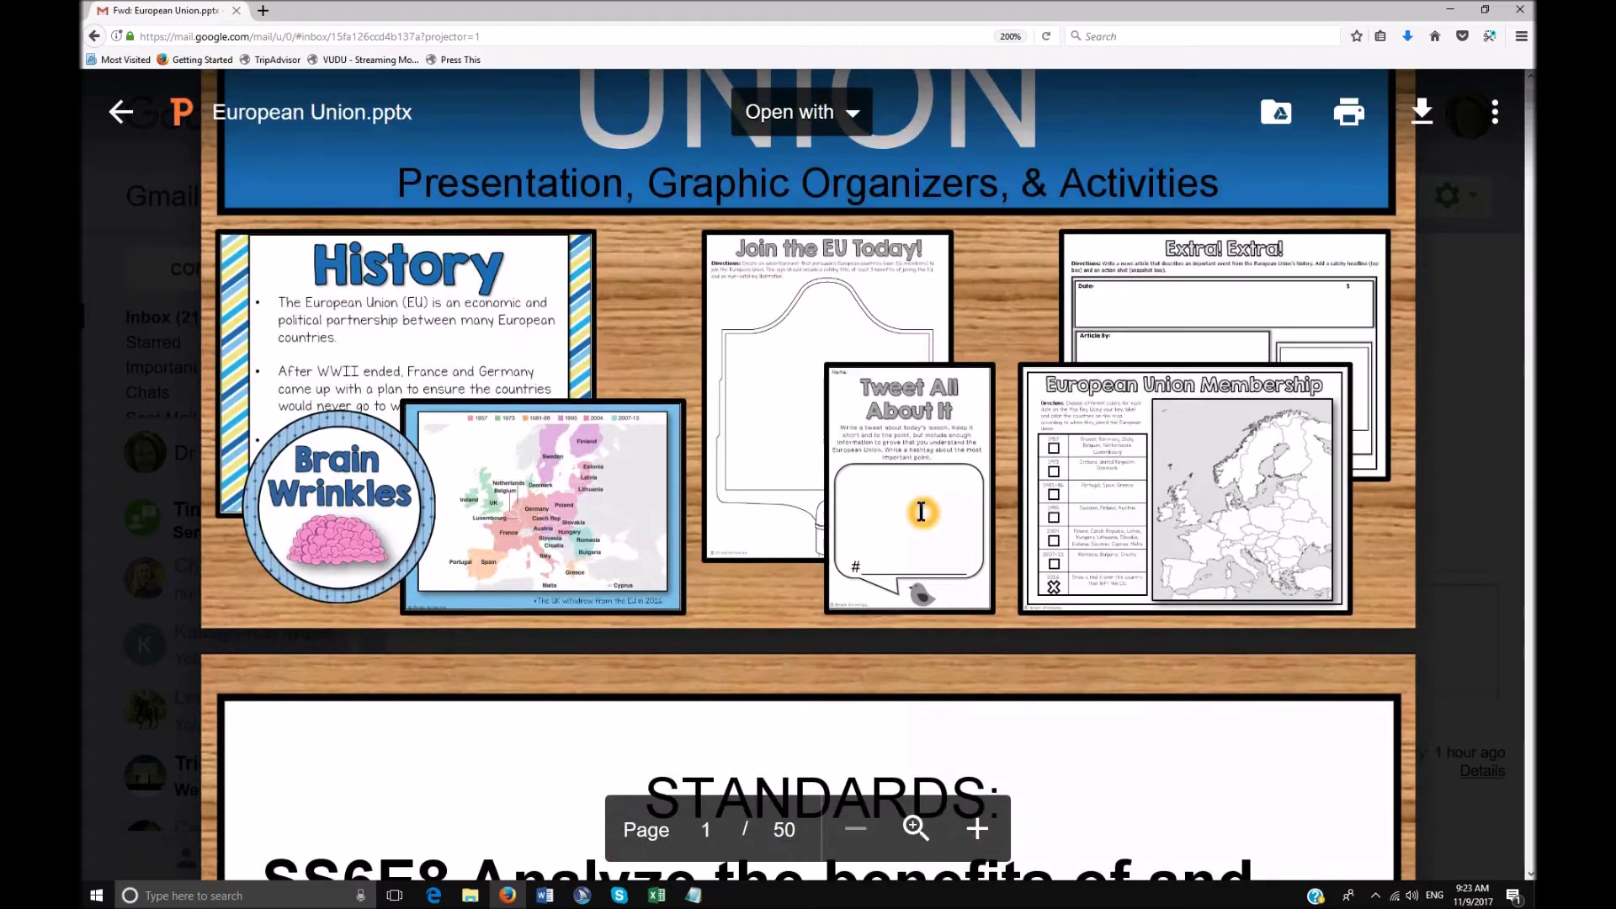
scroll(921, 511, up, 5)
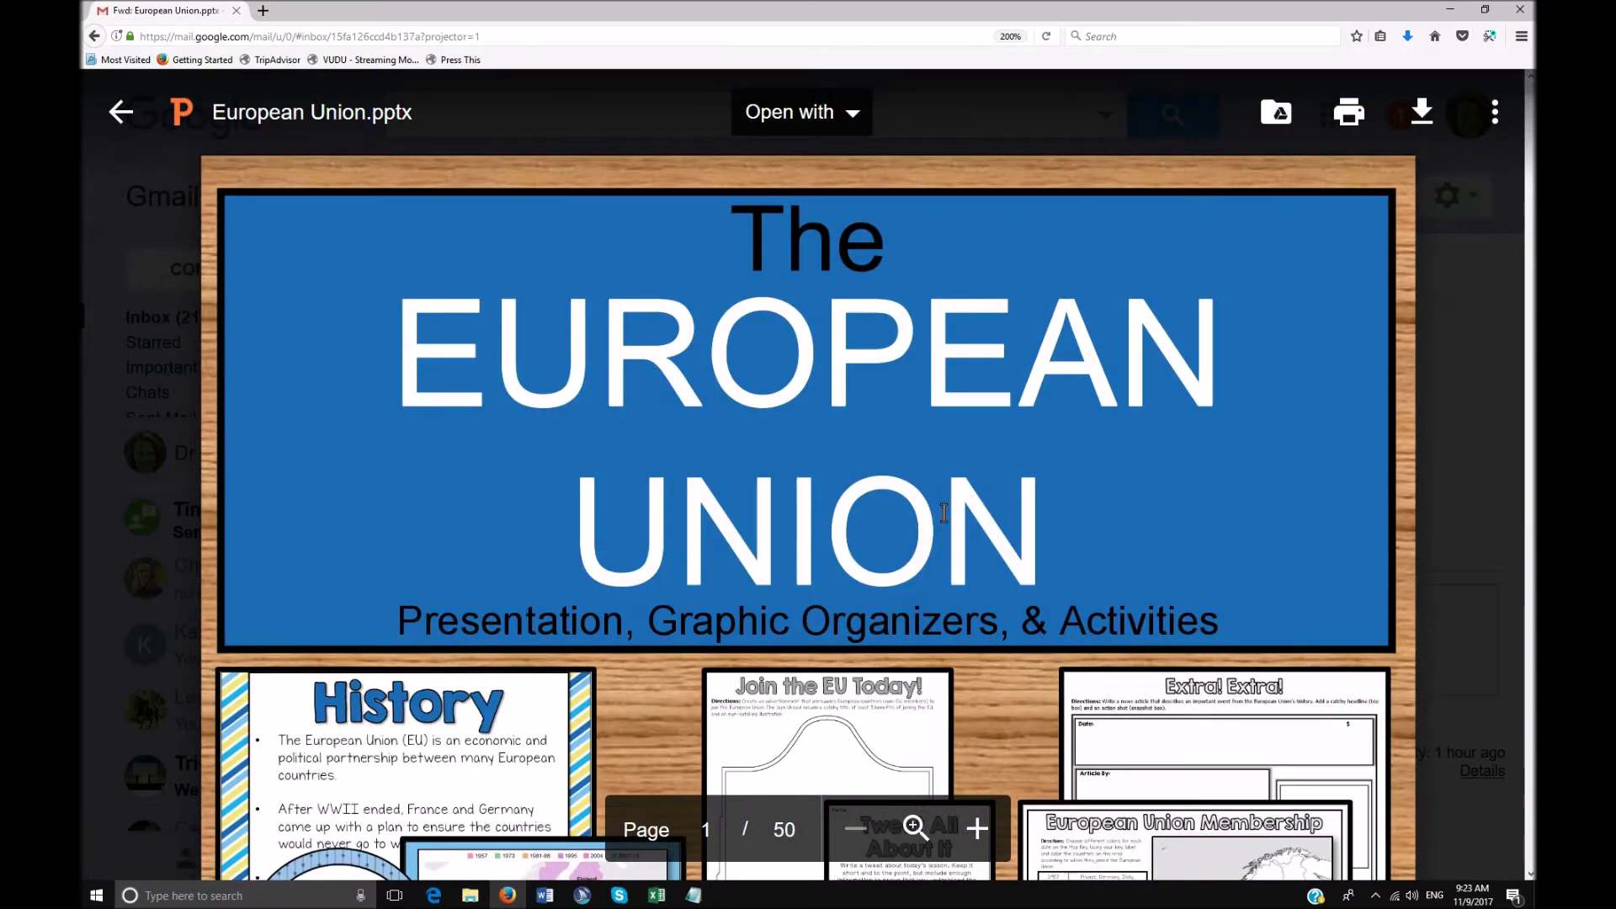
click(852, 122)
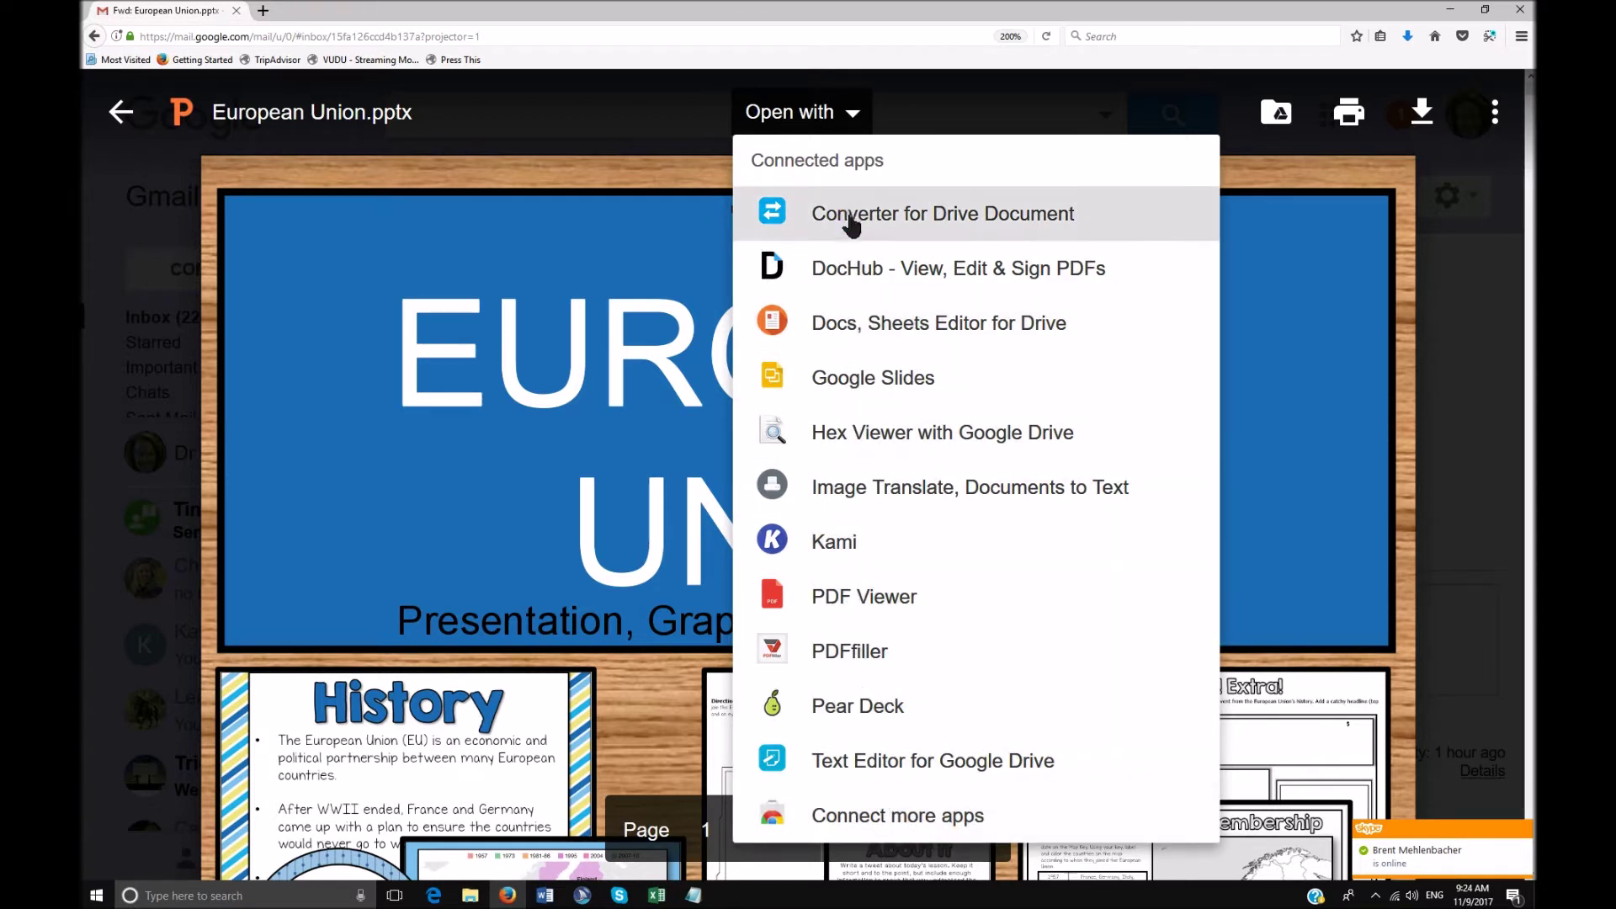
Expand the Open with list to show apps from Converter for Drive Document to Text Editor for Google Drive.
click(858, 768)
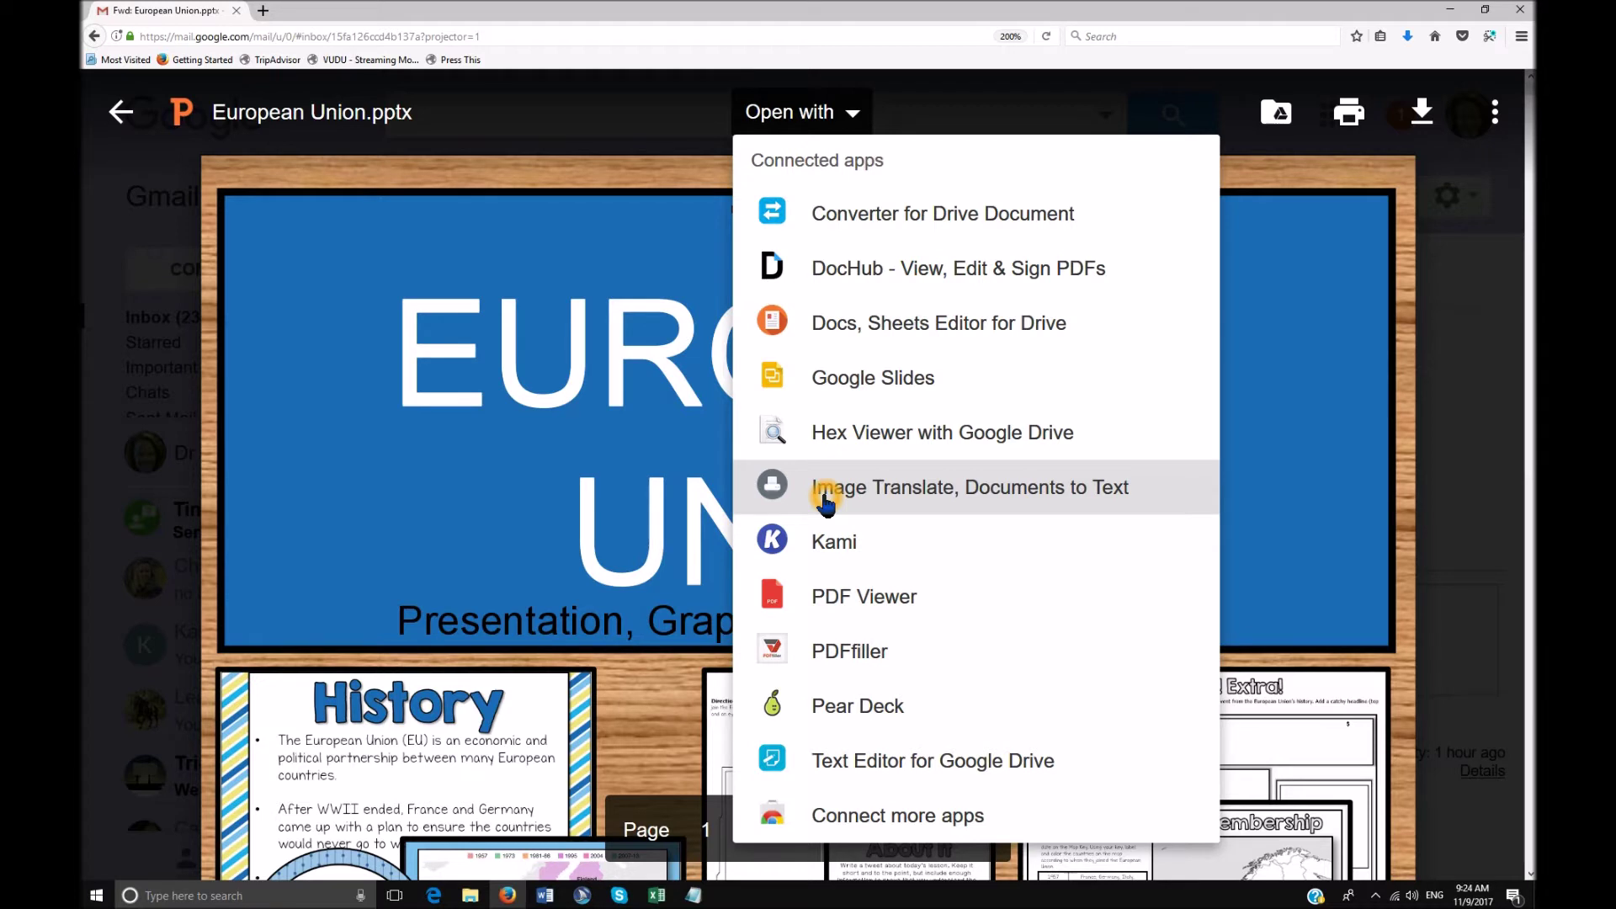
Send European Union.pptx to Image Translate, Documents to Text and run Convert to Text & Translate until Completed.
click(825, 498)
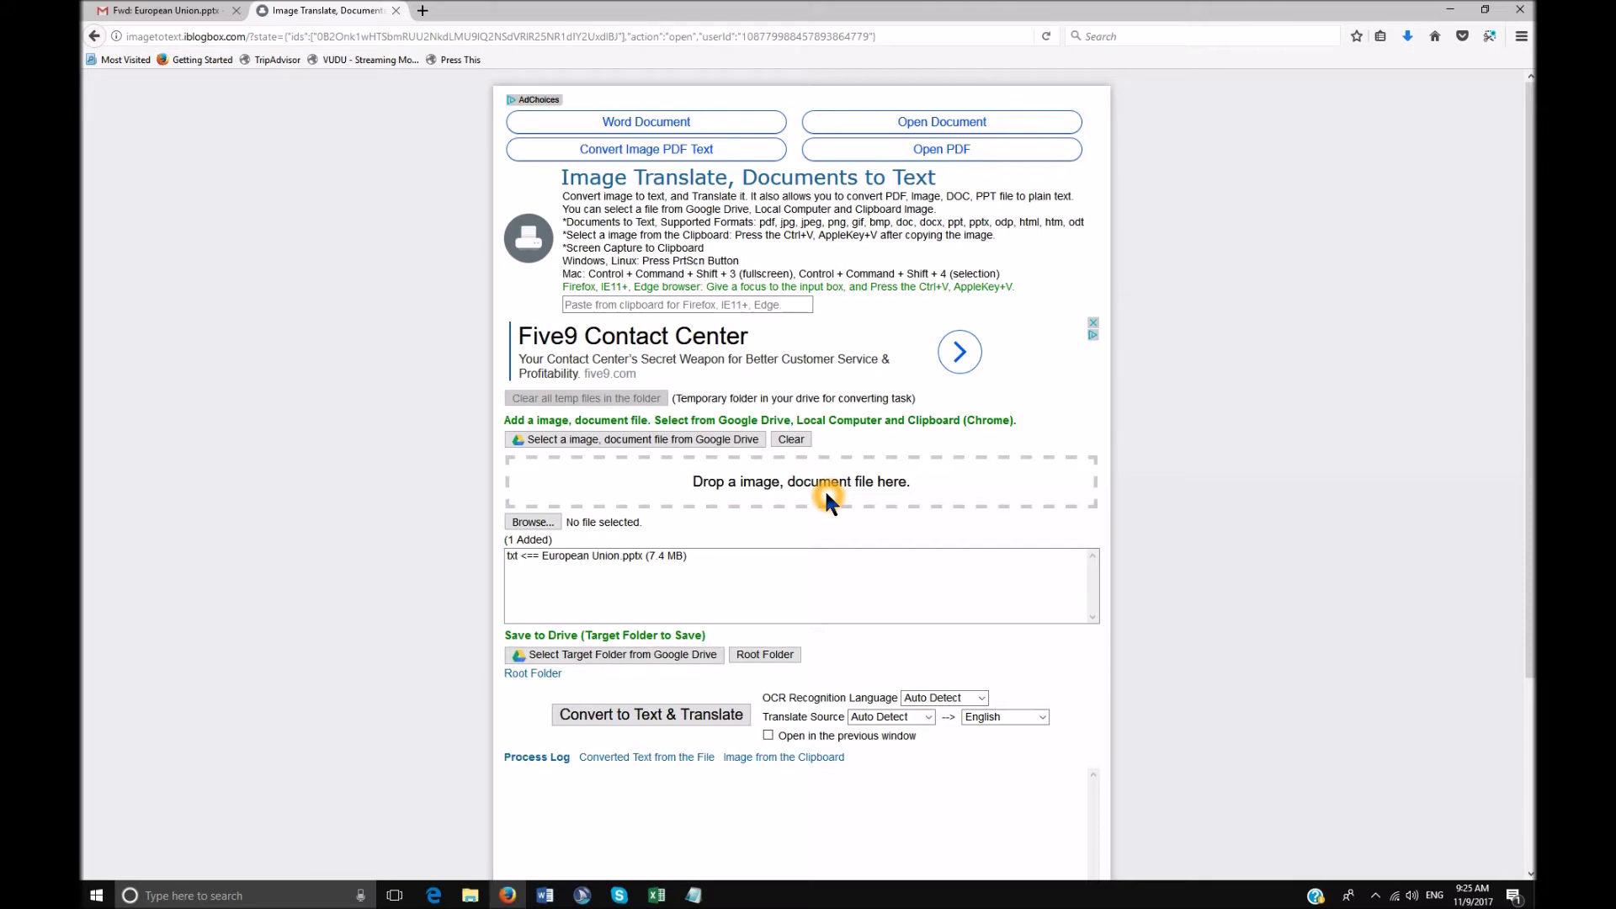
click(635, 716)
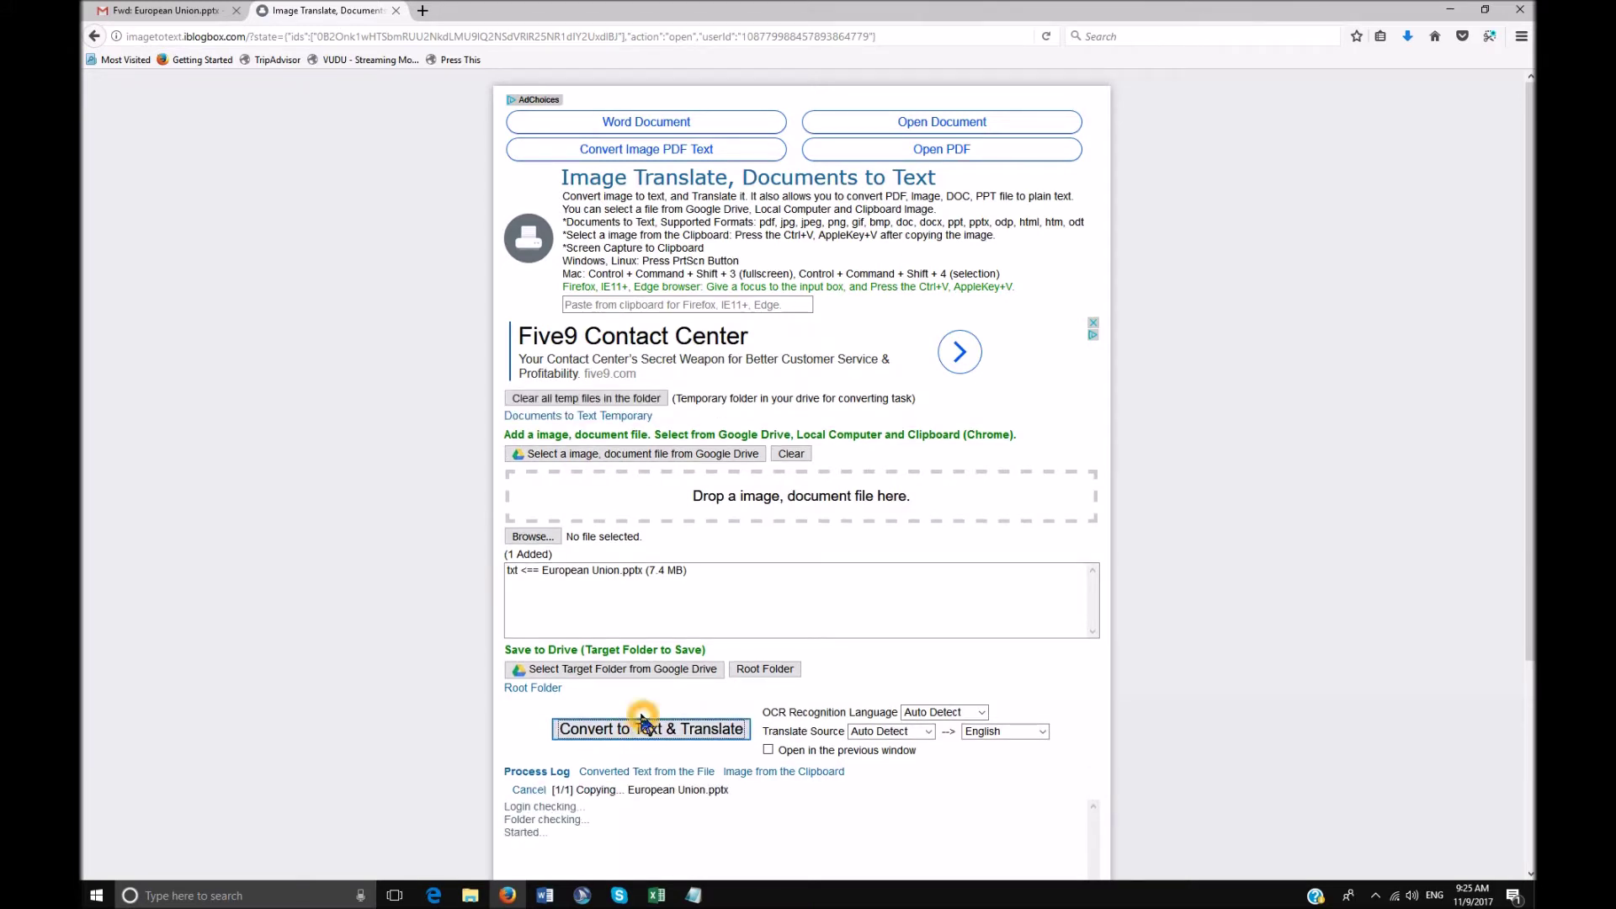
scroll(838, 685, down, 3)
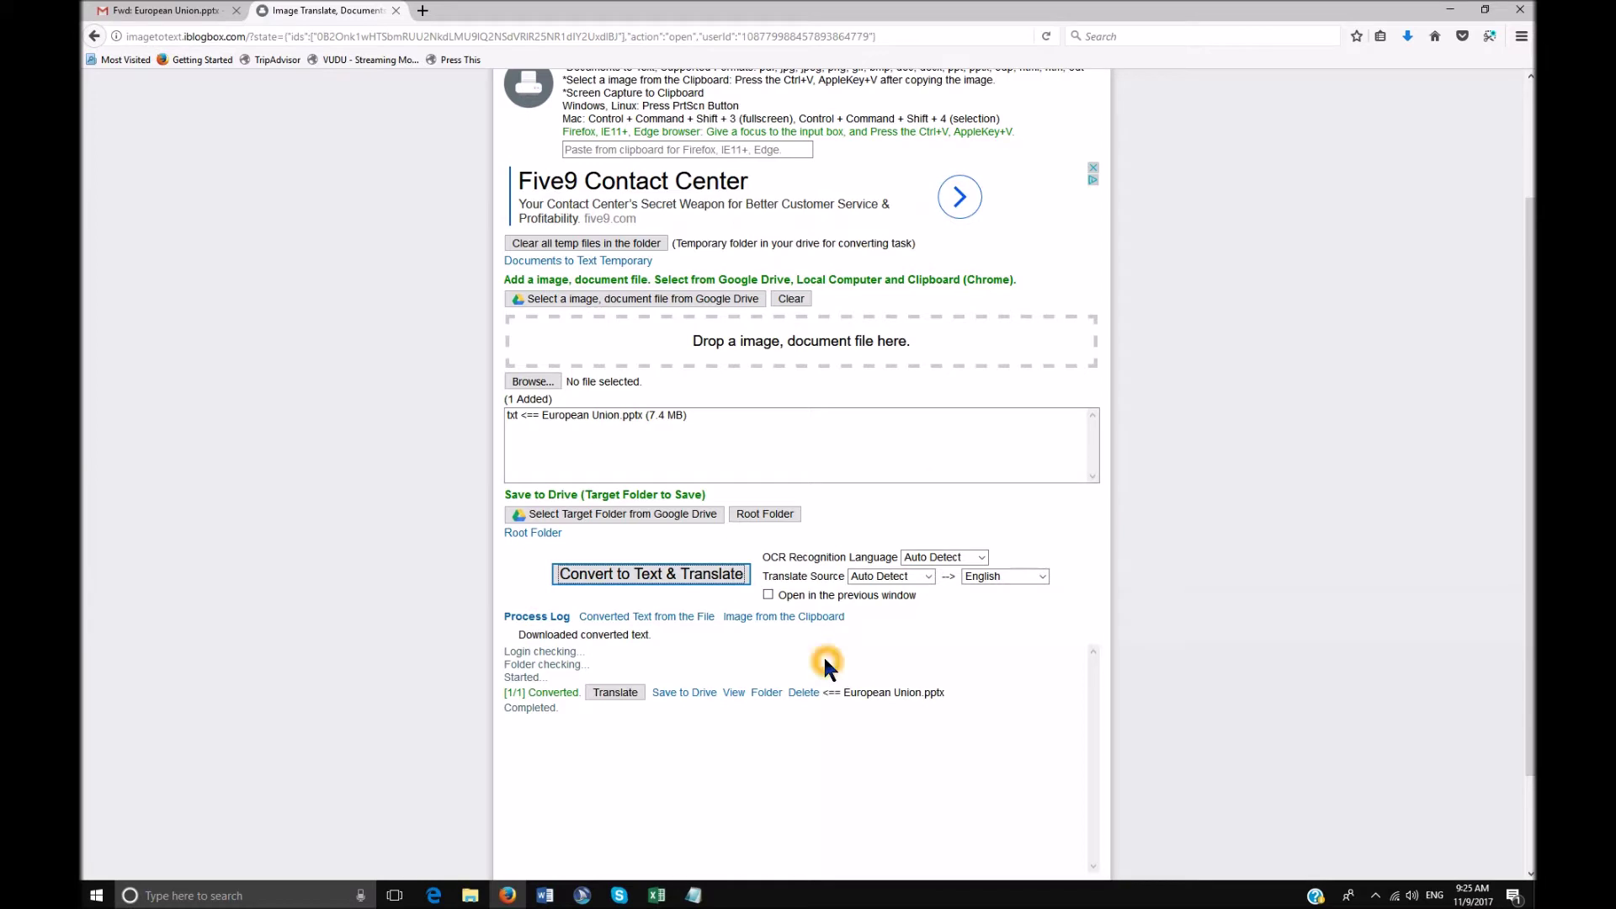
click(732, 693)
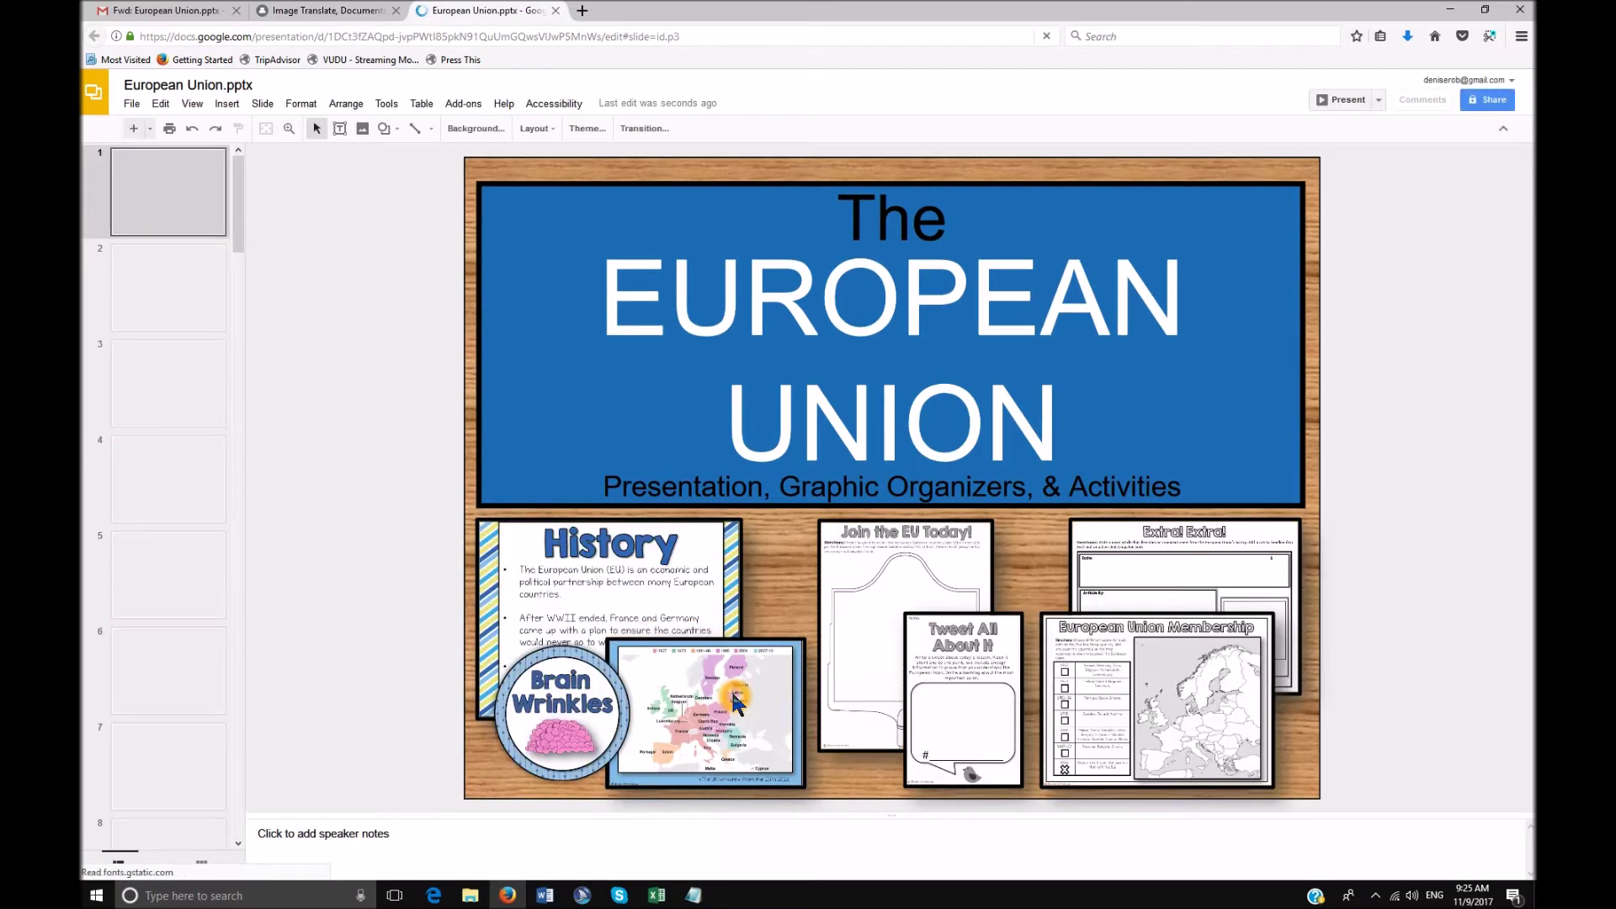
Open the converted file in Google Slides and move through the title 'The EUROPEAN UNION' text.
click(563, 330)
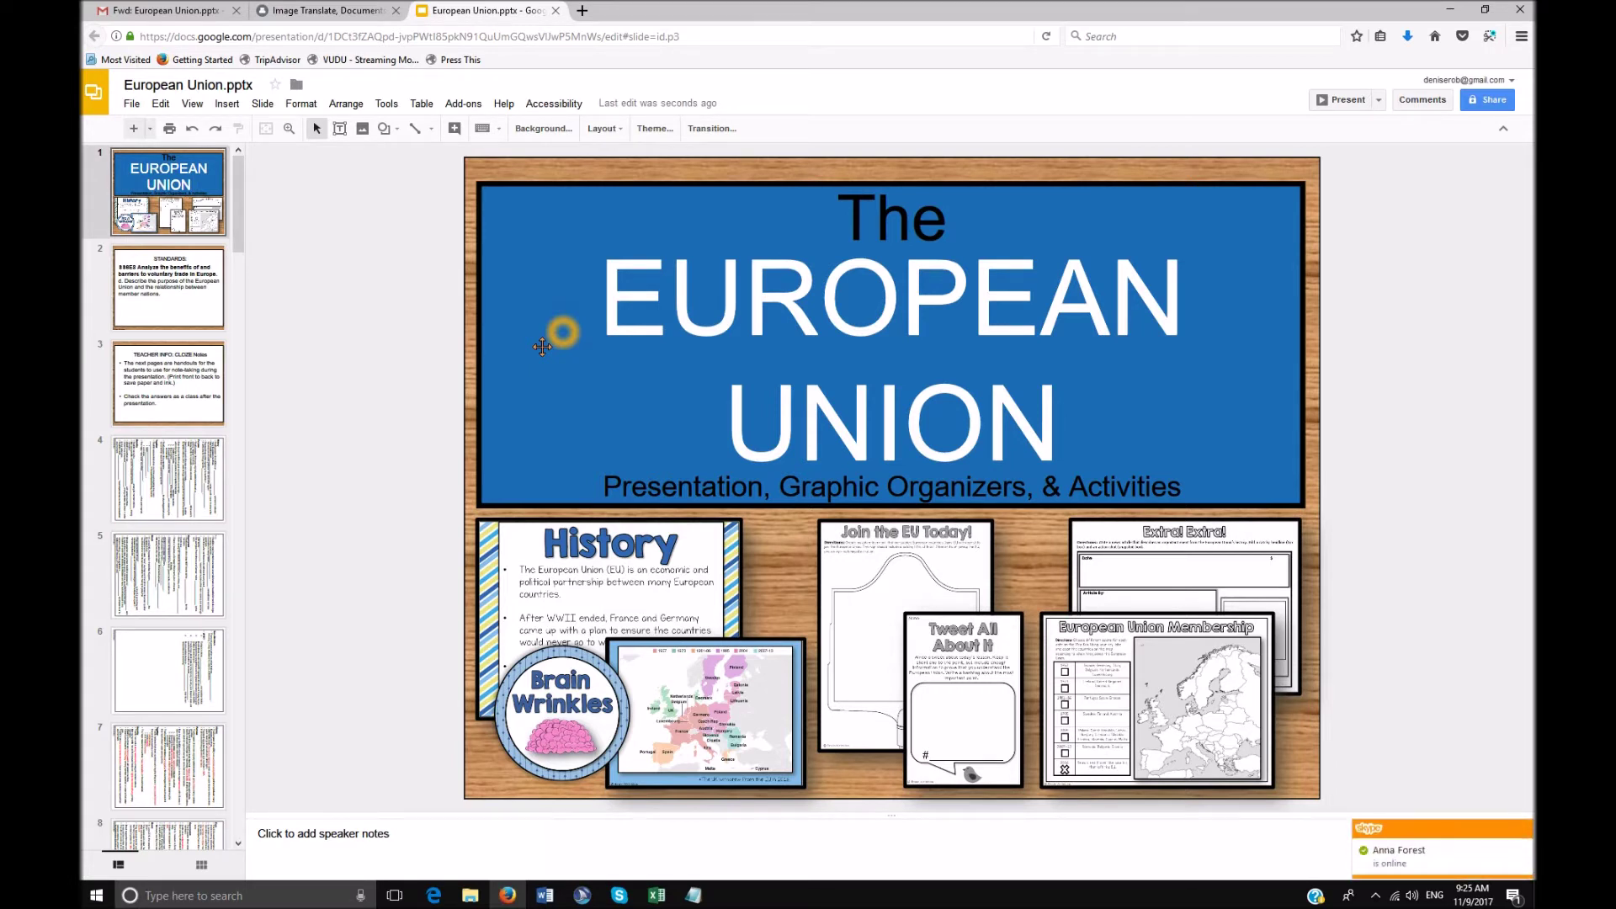
click(606, 276)
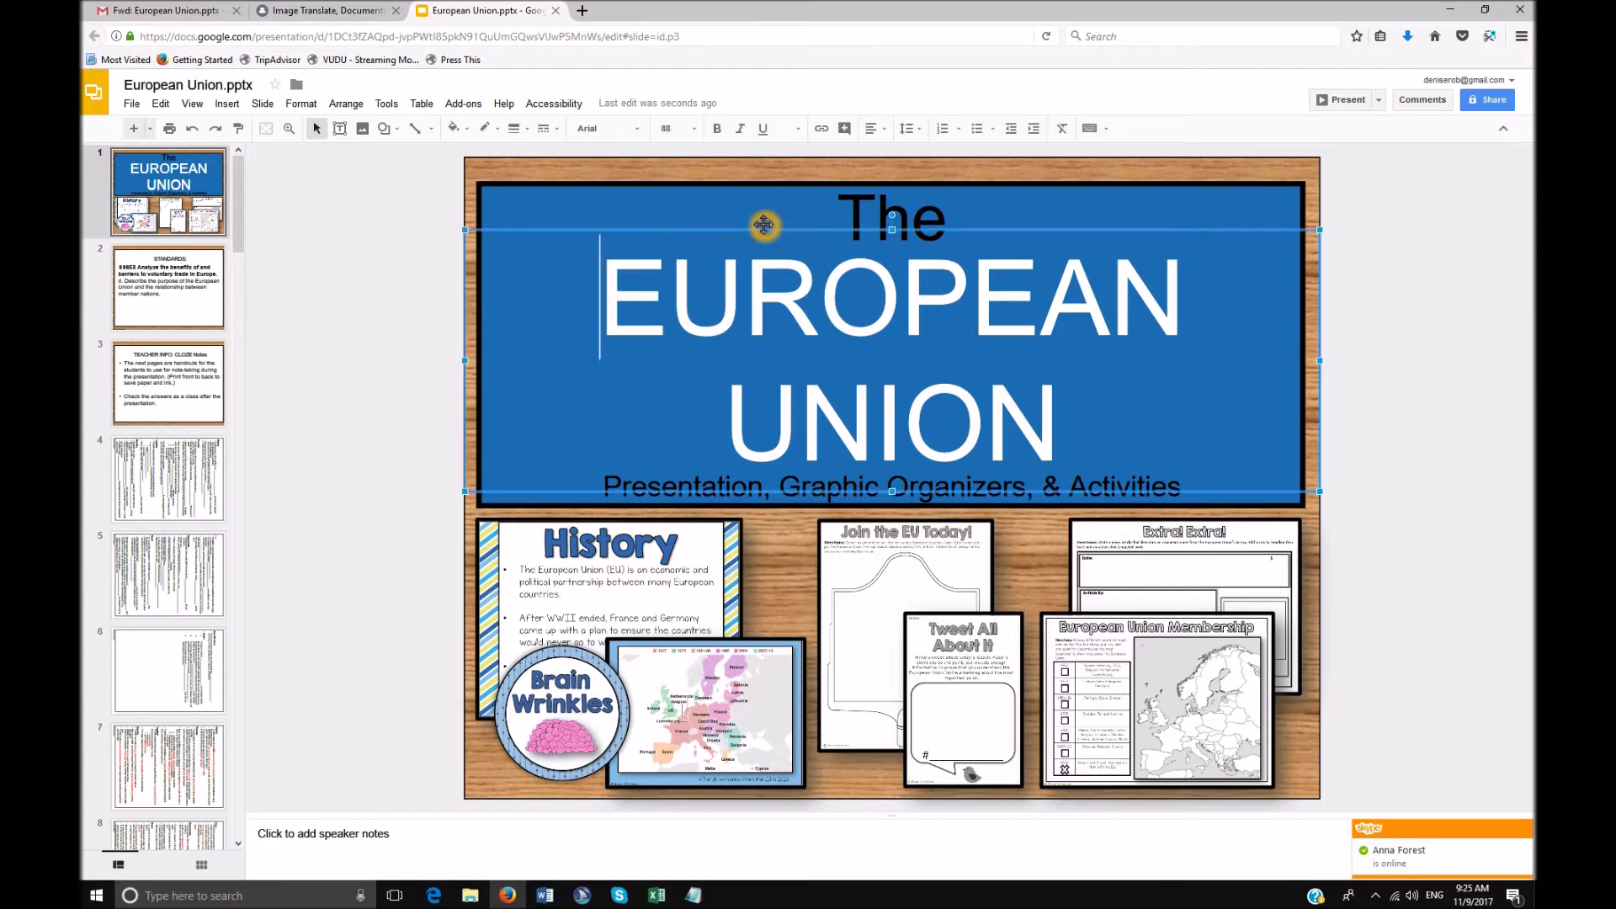
key(Right)
key(Right)
key(Right)
key(Right)
key(Right)
key(Right)
key(Down)
key(Left)
key(Left)
key(Left)
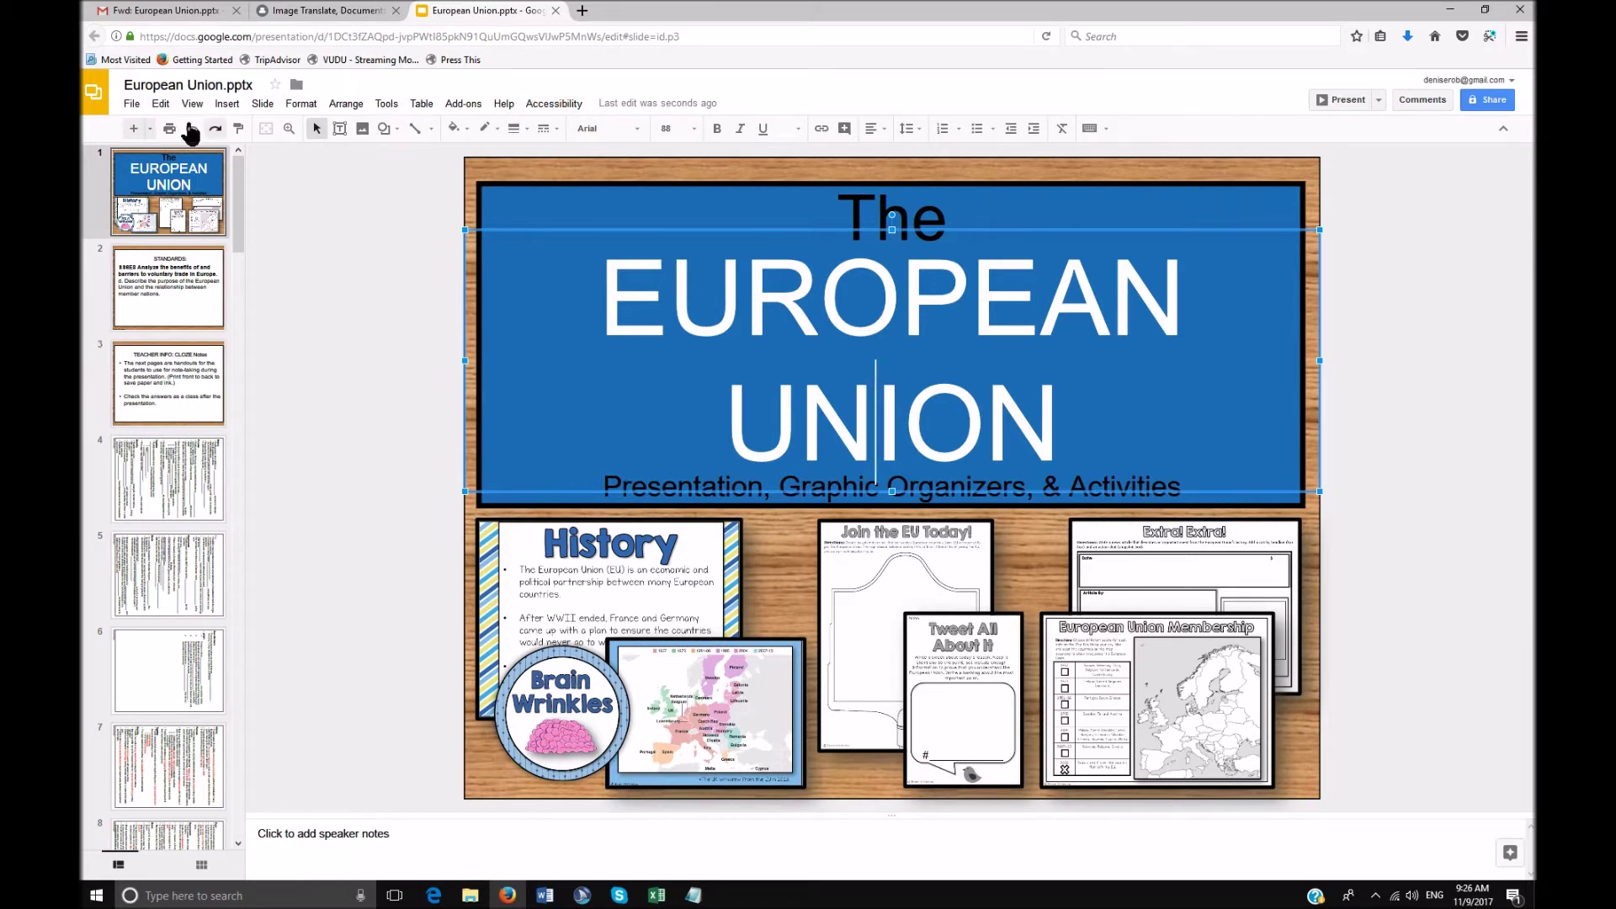
click(132, 104)
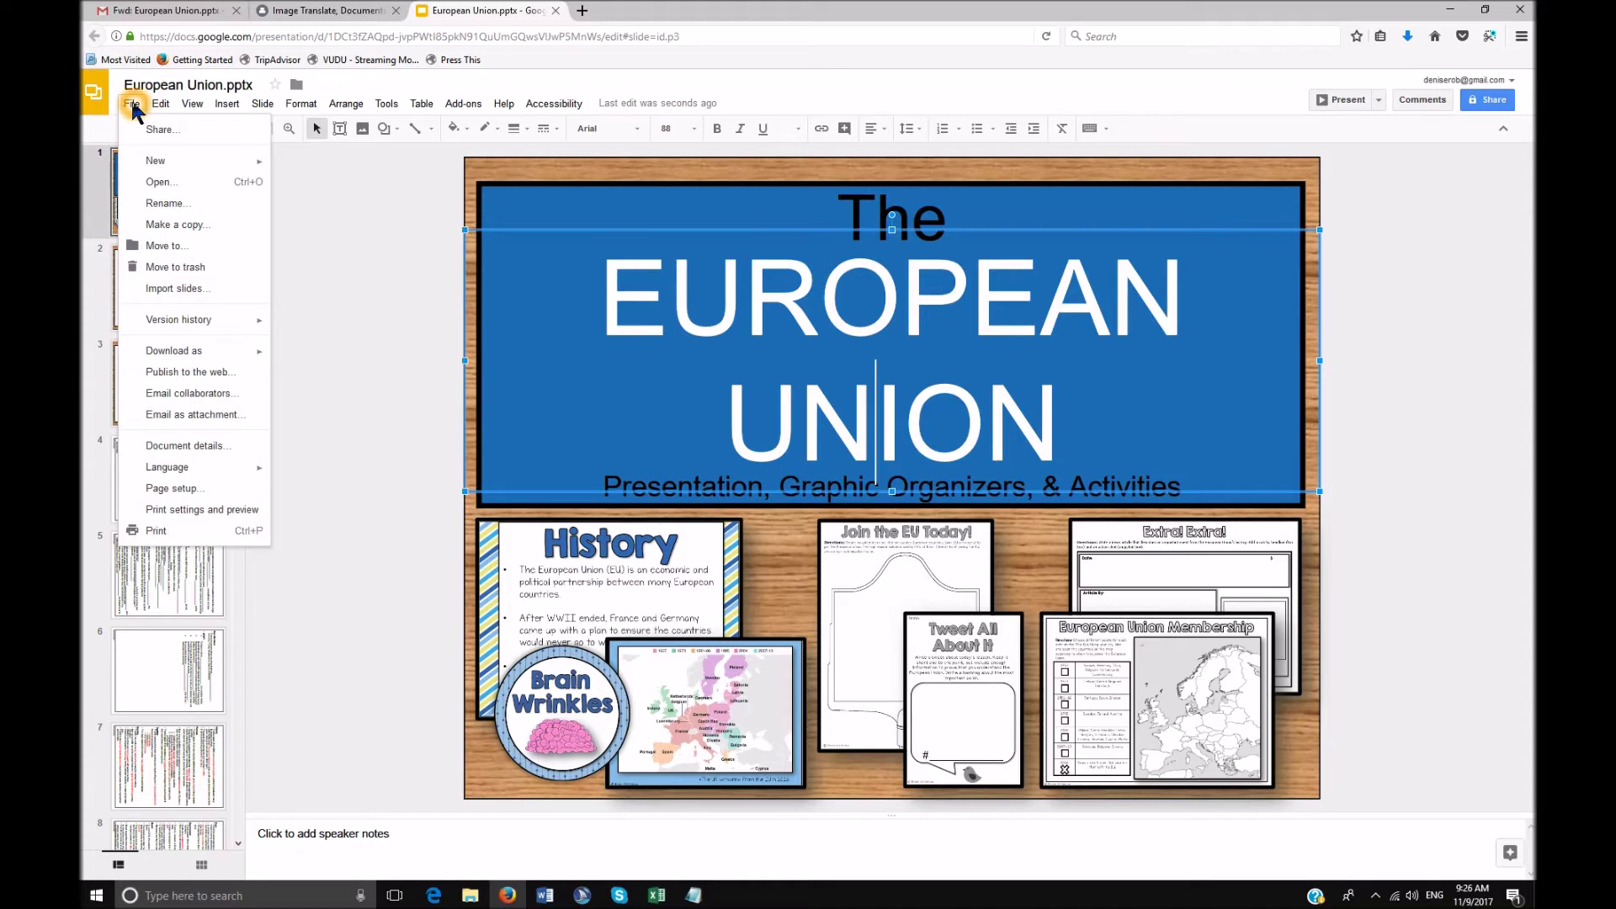
Download the presentation as Plain text (.txt) from File > Download as.
click(172, 352)
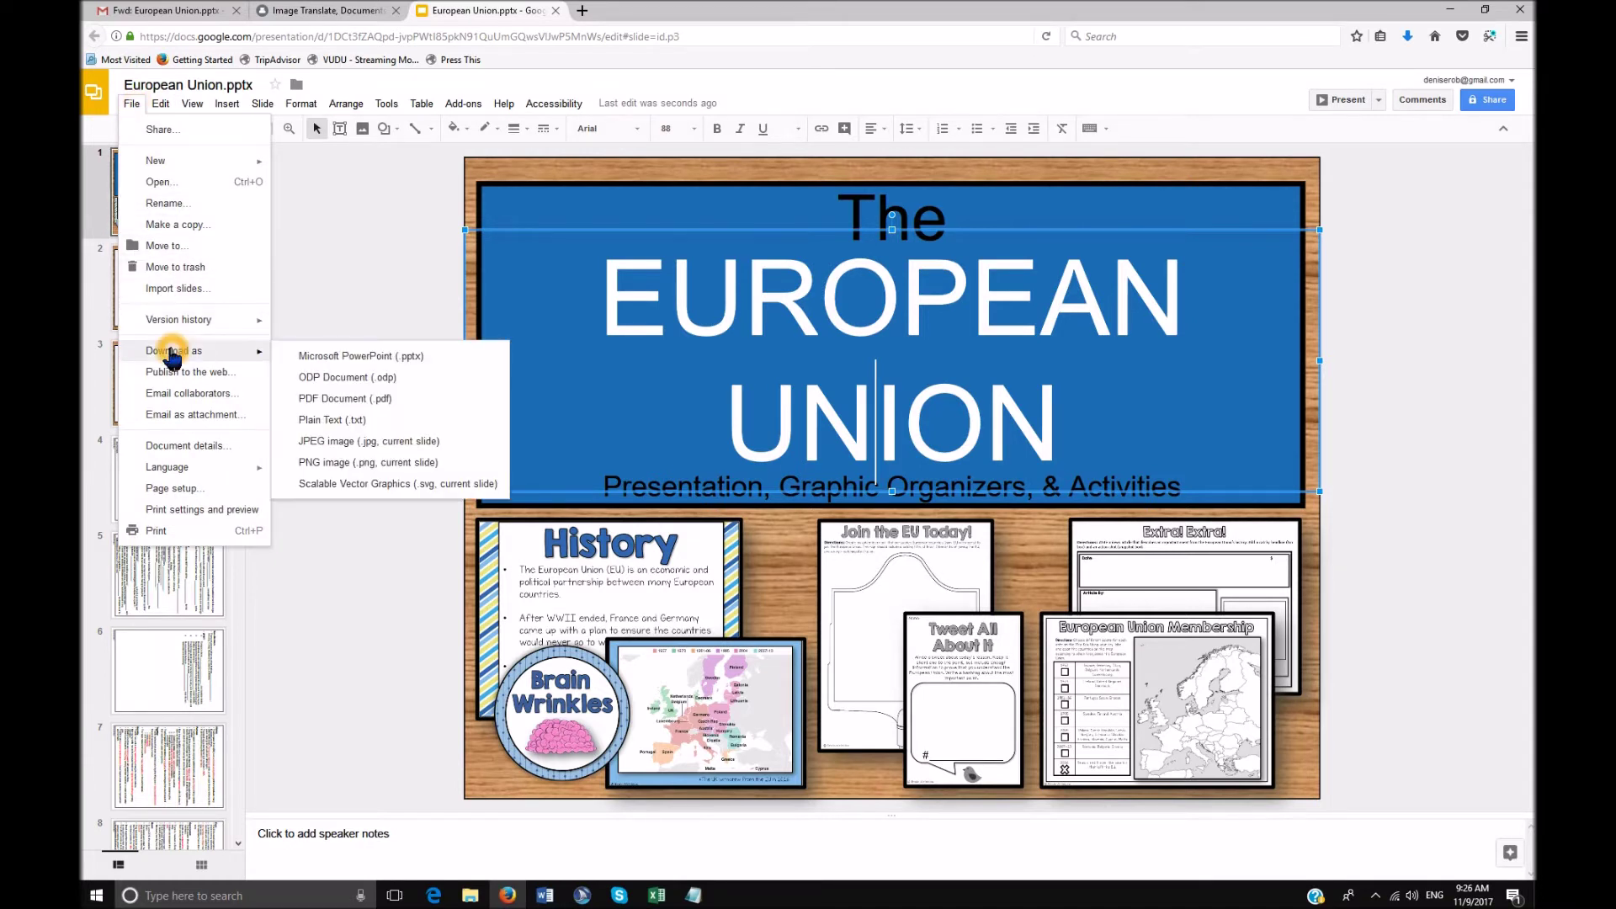
click(337, 420)
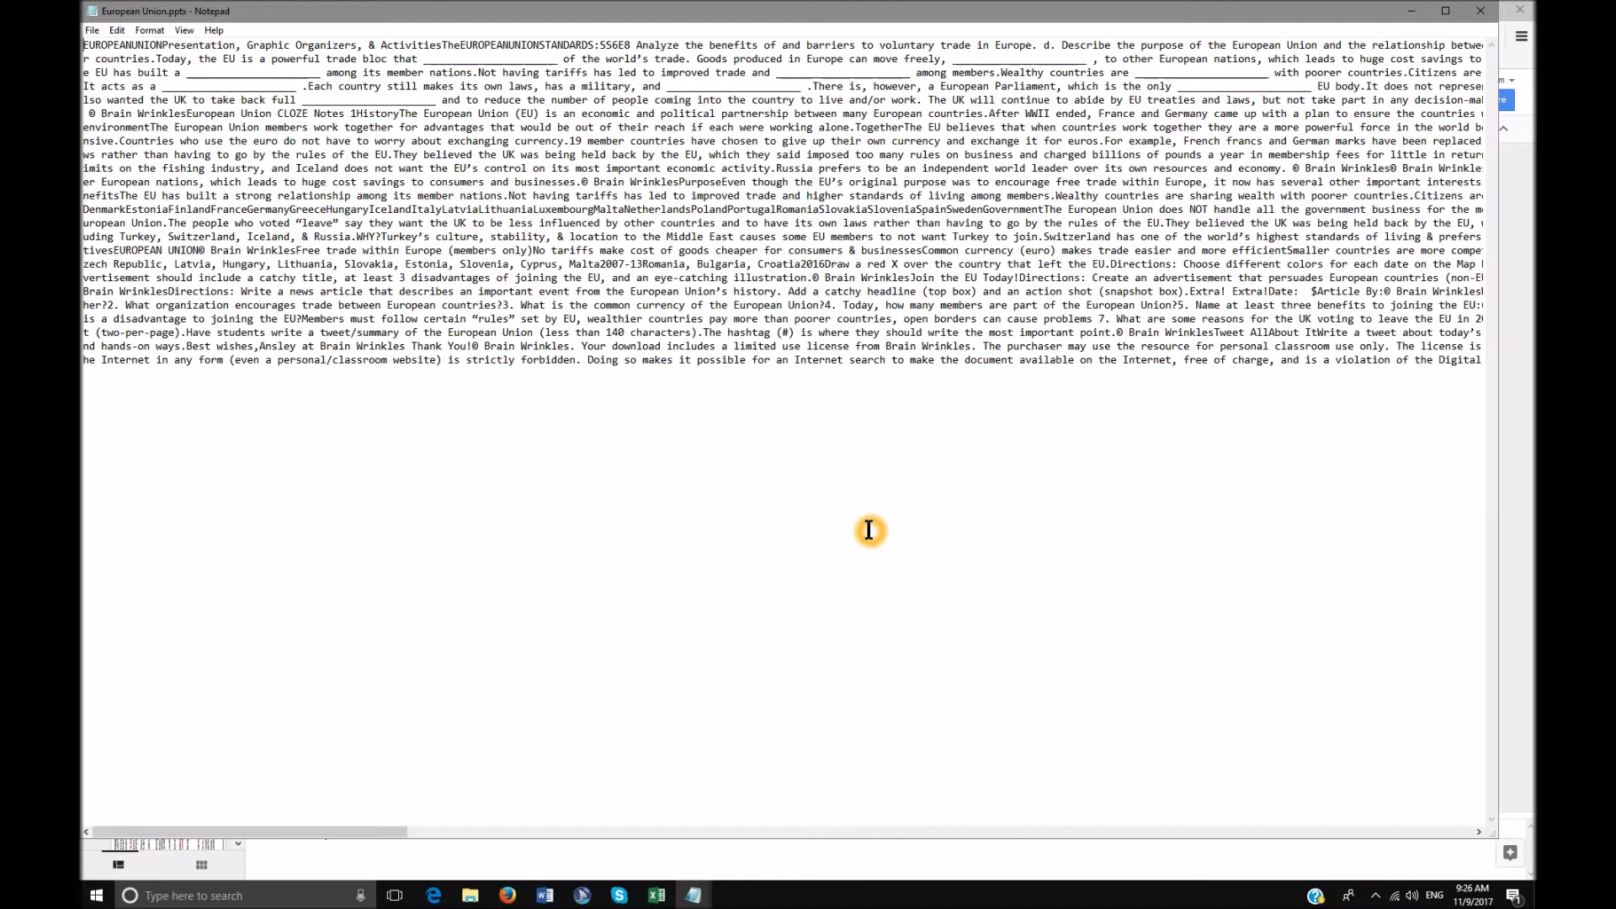
Select all the extracted slide text in Notepad with Ctrl+A.
key(ctrl+a)
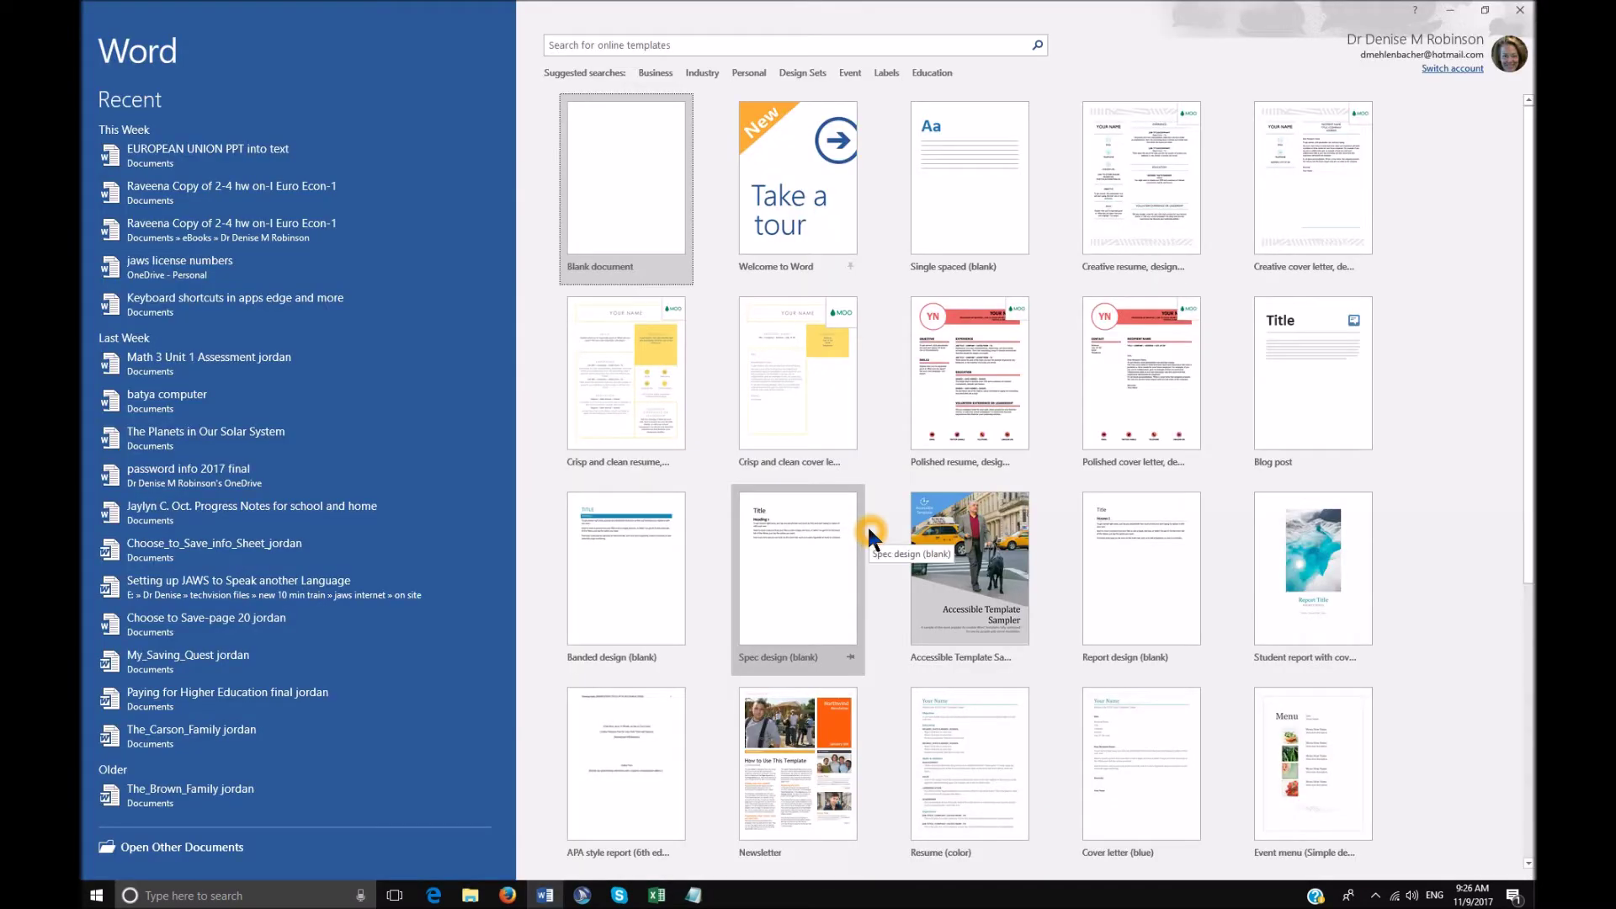
key(Return)
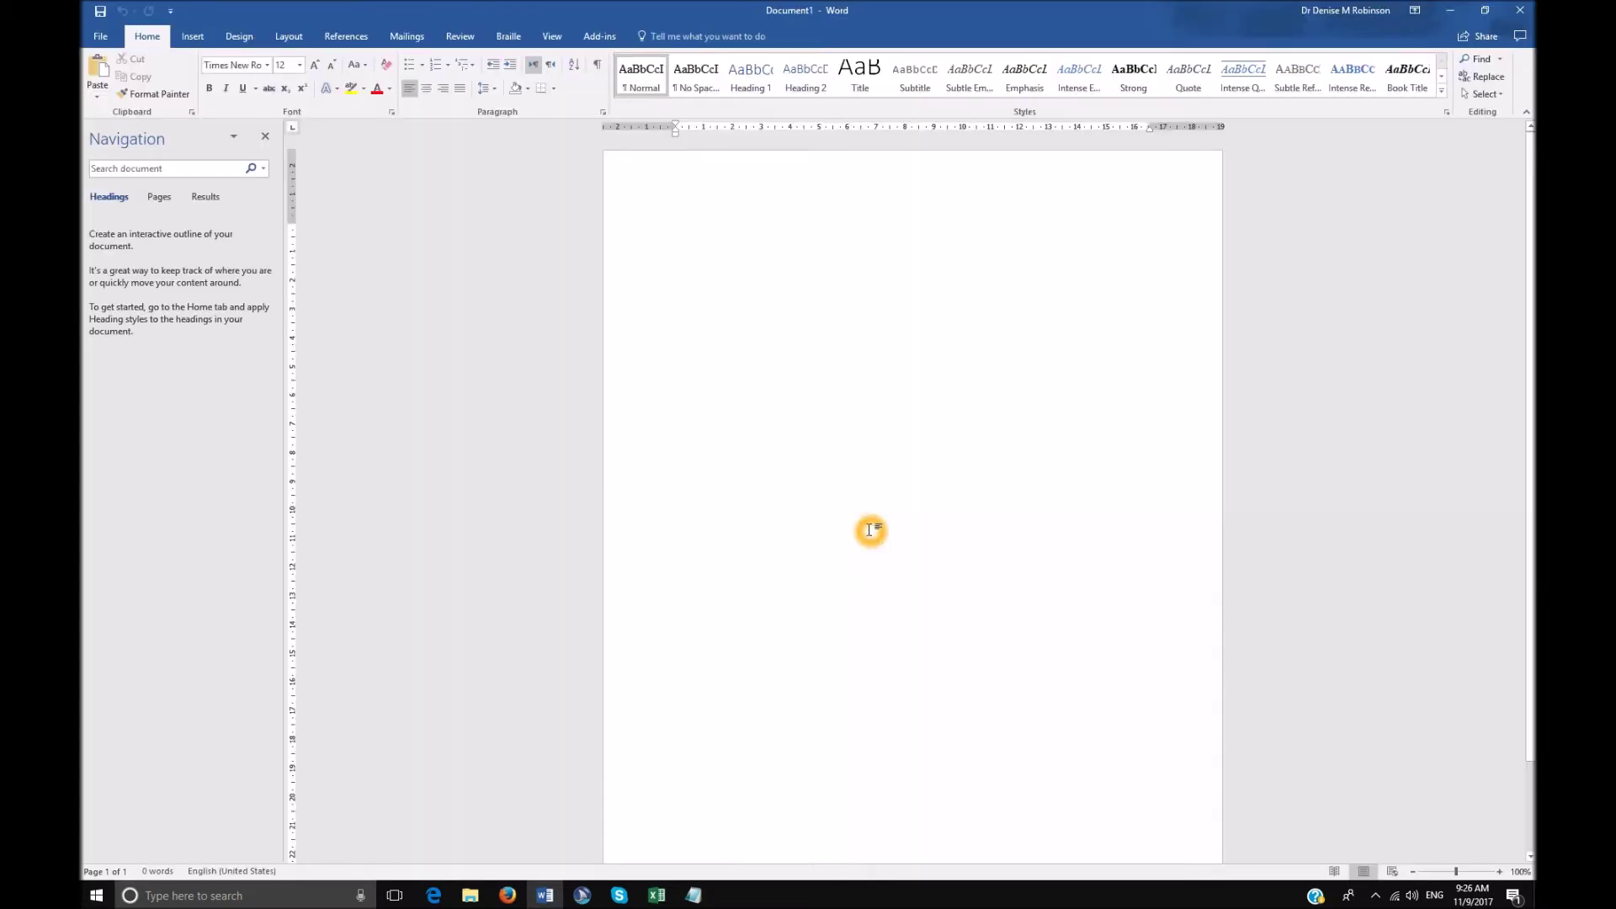
key(ctrl+v)
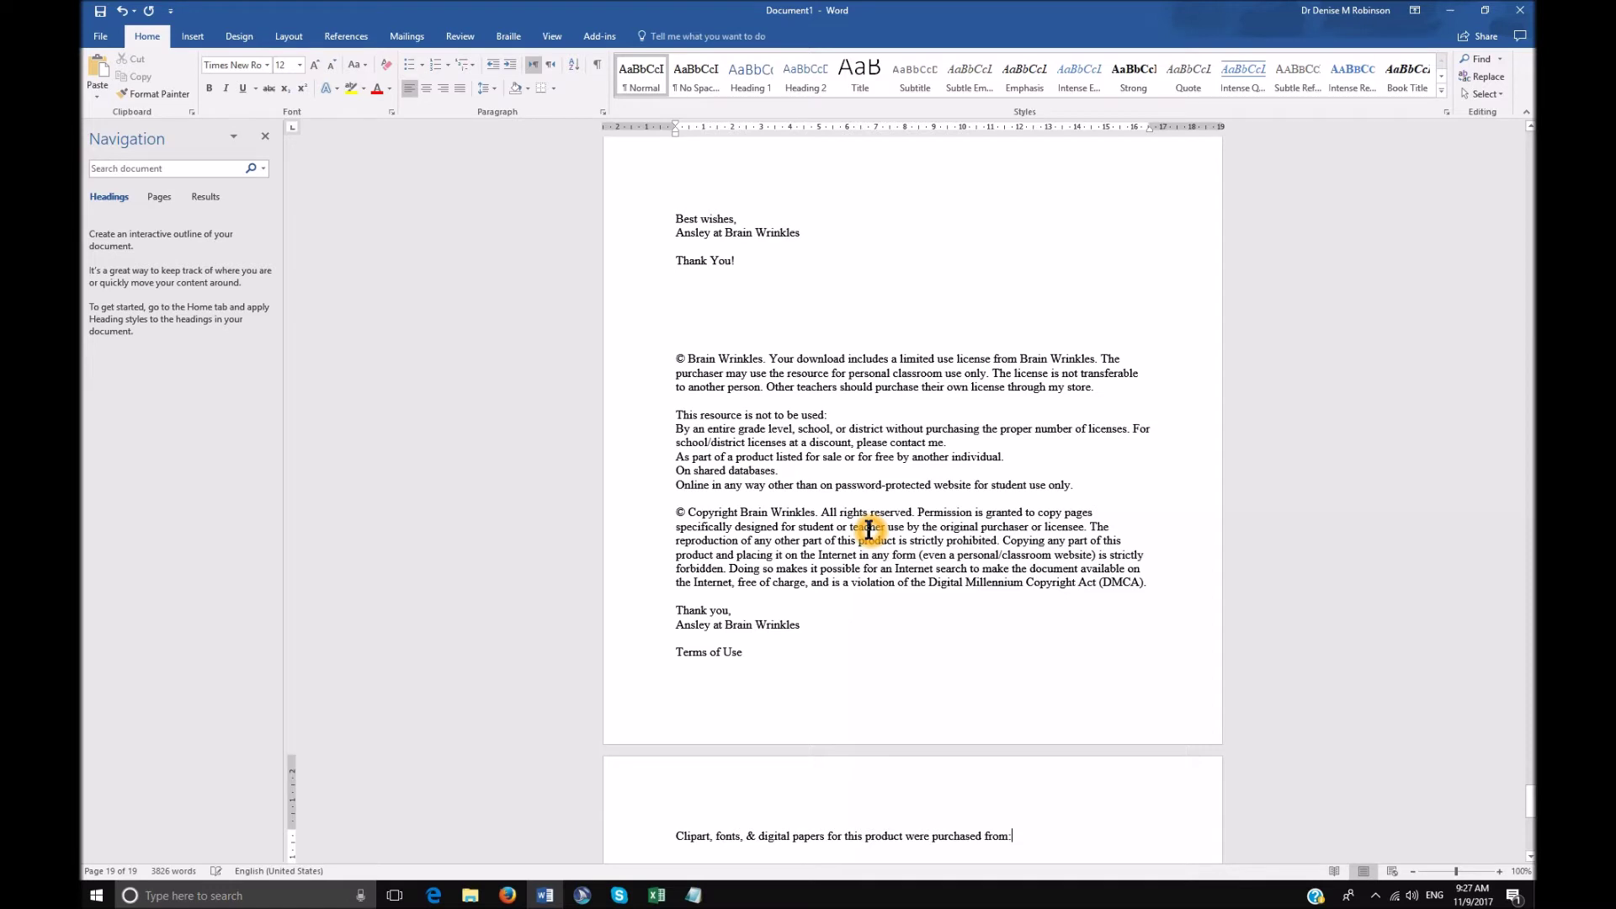
key(ctrl+Home)
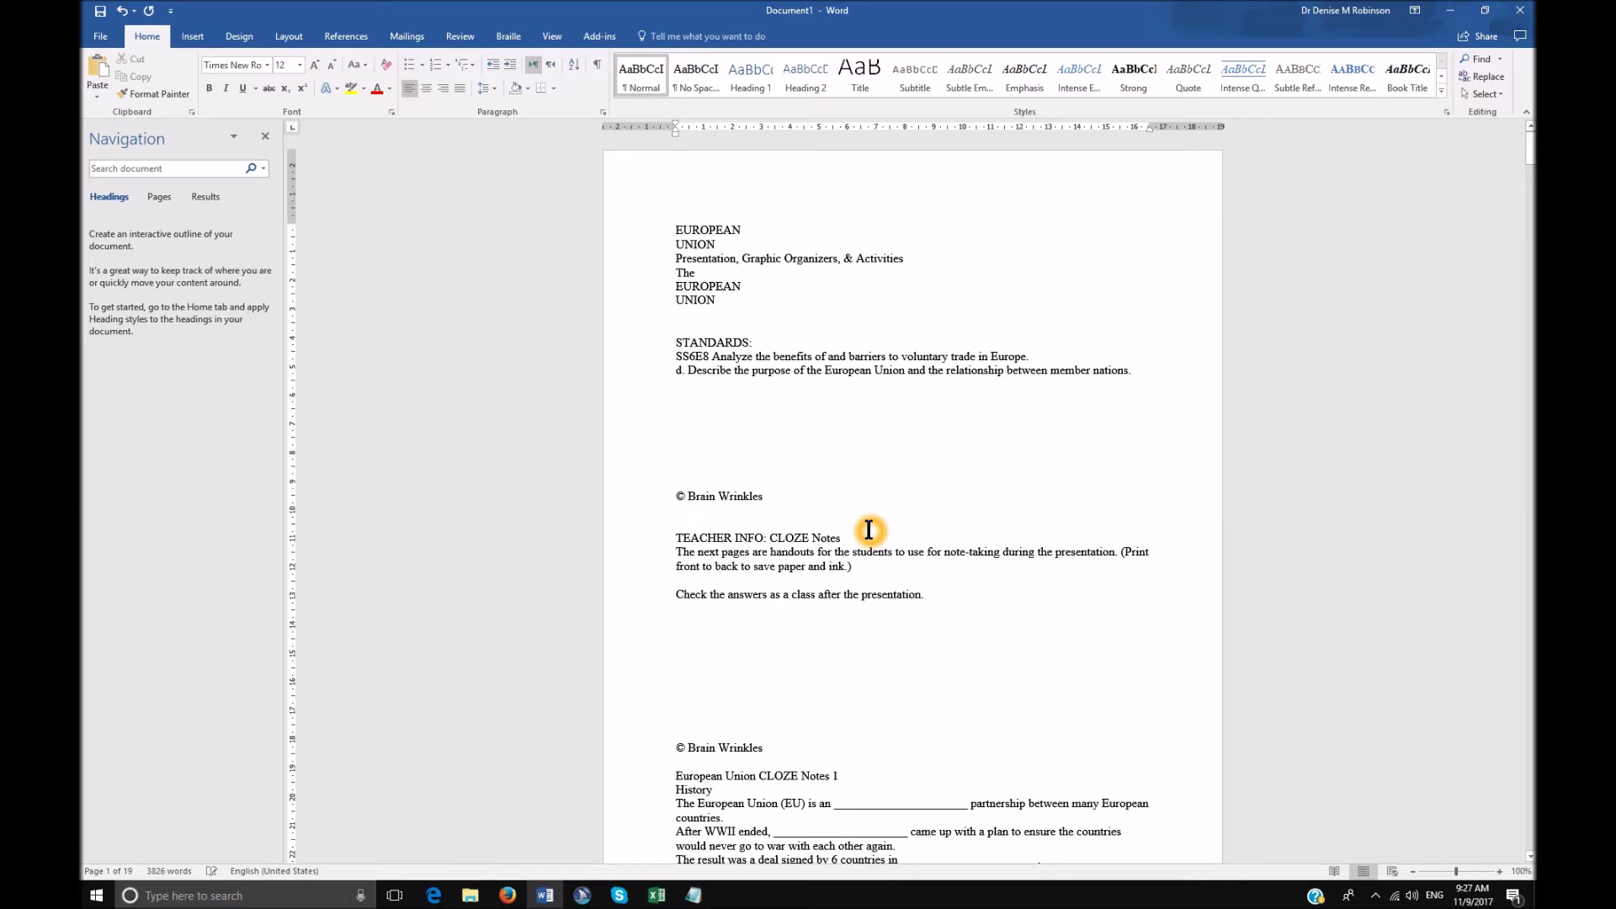
key(Down)
key(Down)
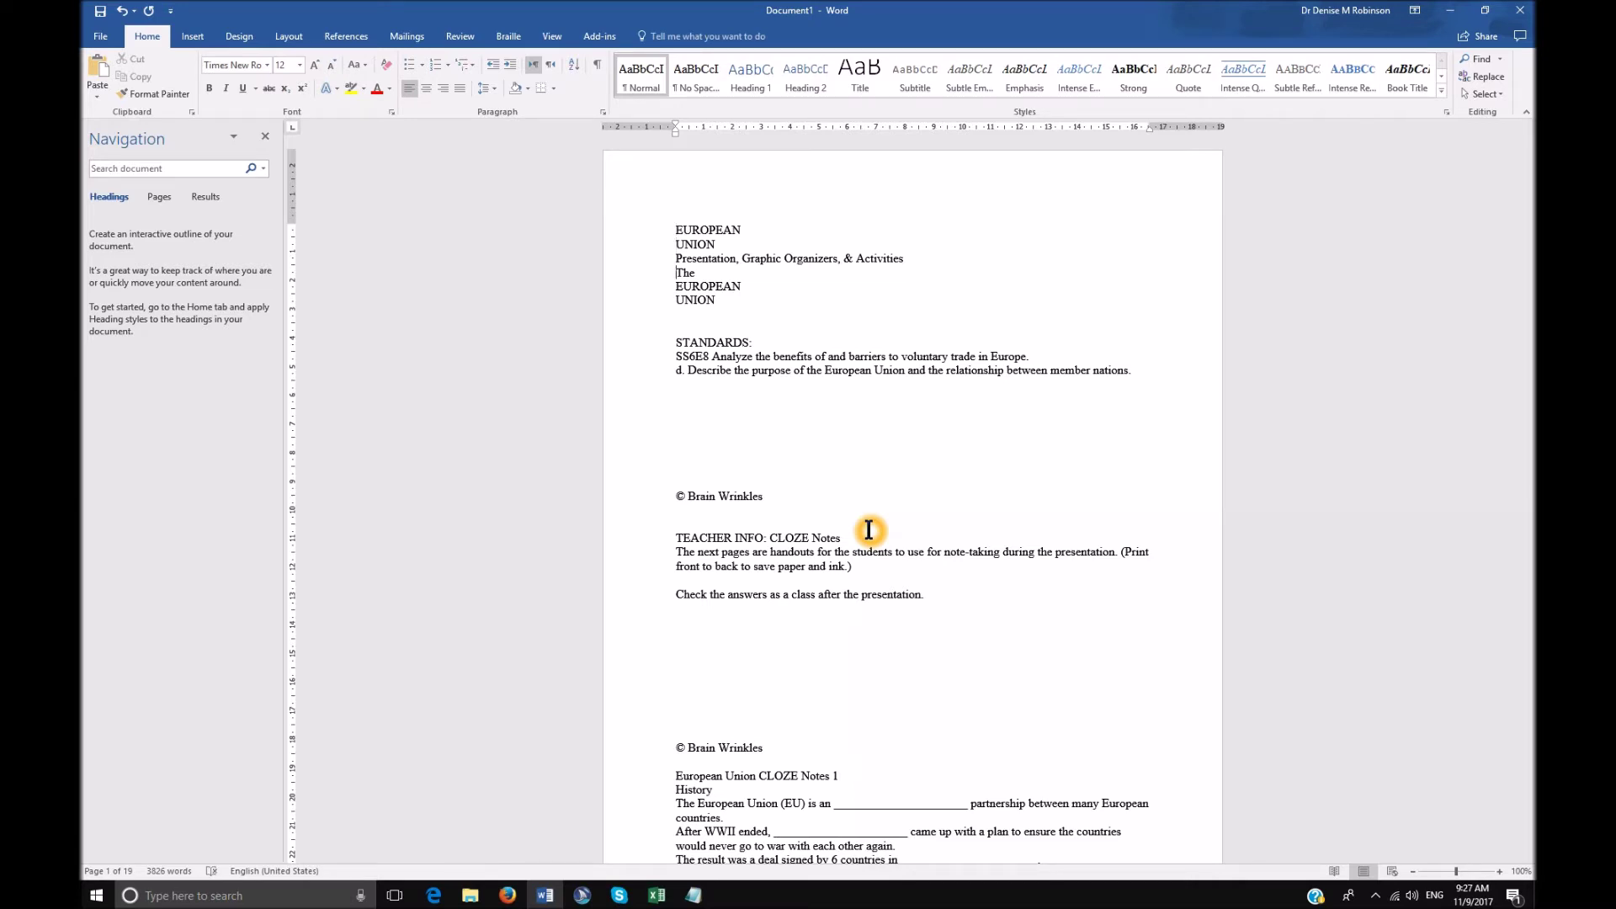
key(Down)
key(Down)
key(Down)
key(Down)
key(Down)
key(Down)
key(Down)
key(Down)
key(Down)
key(Down)
key(Down)
key(Down)
key(Down)
key(Down)
key(Down)
key(Down)
key(Down)
key(Down)
key(Down)
key(Down)
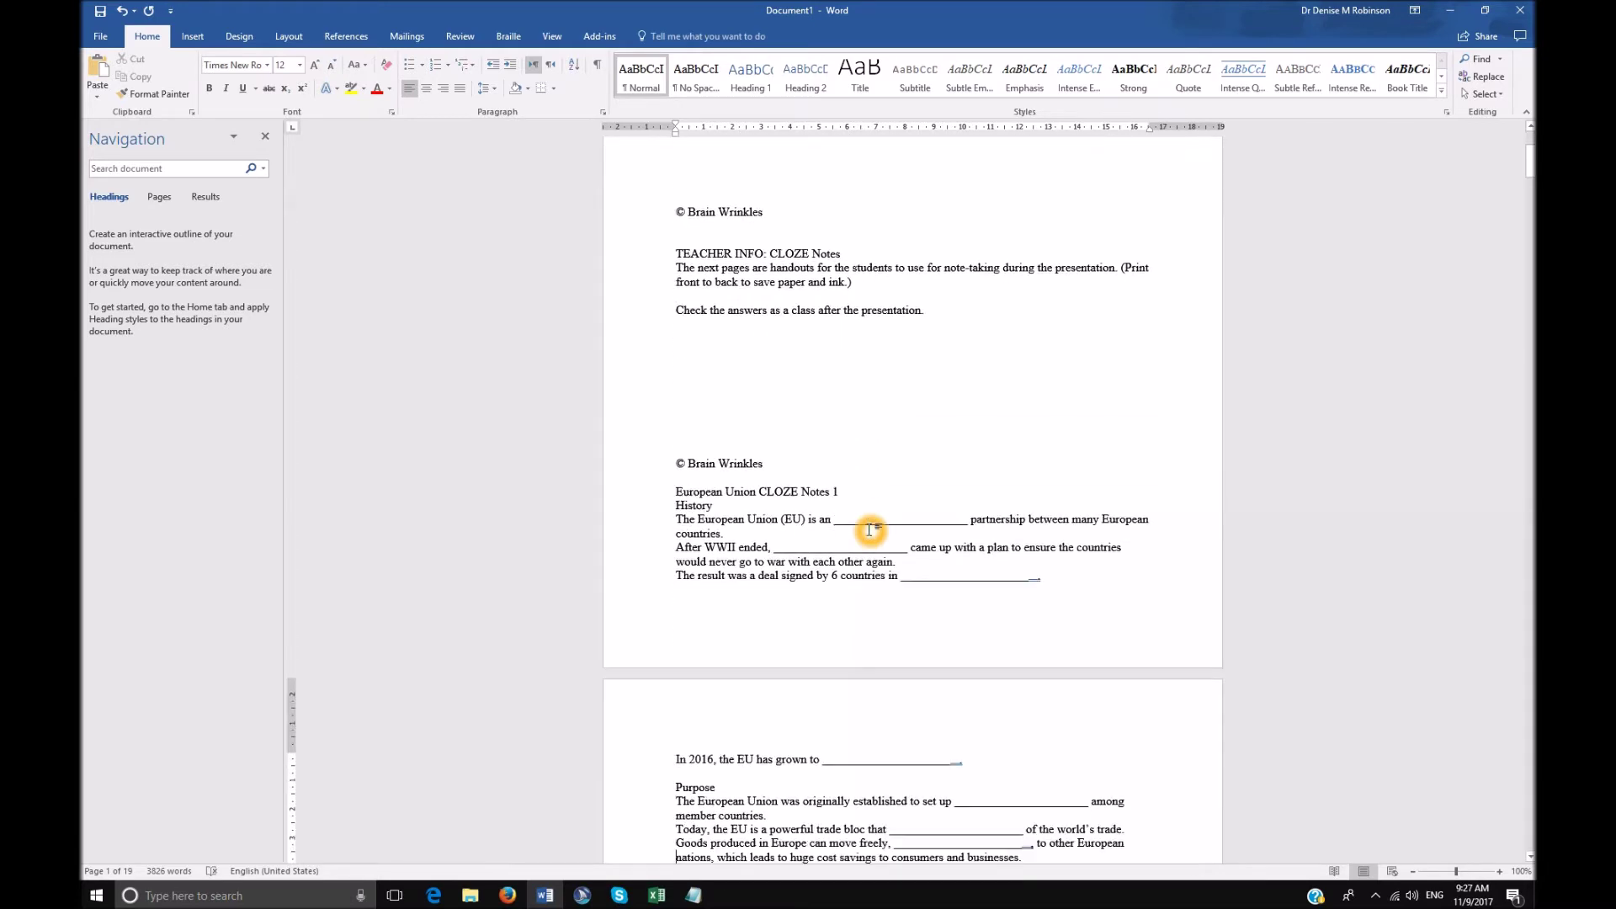
key(Down)
key(Down)
key(Down)
key(Down)
key(Down)
key(Down)
key(Down)
key(Down)
key(Down)
key(Down)
key(Down)
key(Down)
key(Down)
key(Down)
key(Down)
key(Down)
key(Down)
key(Down)
key(Down)
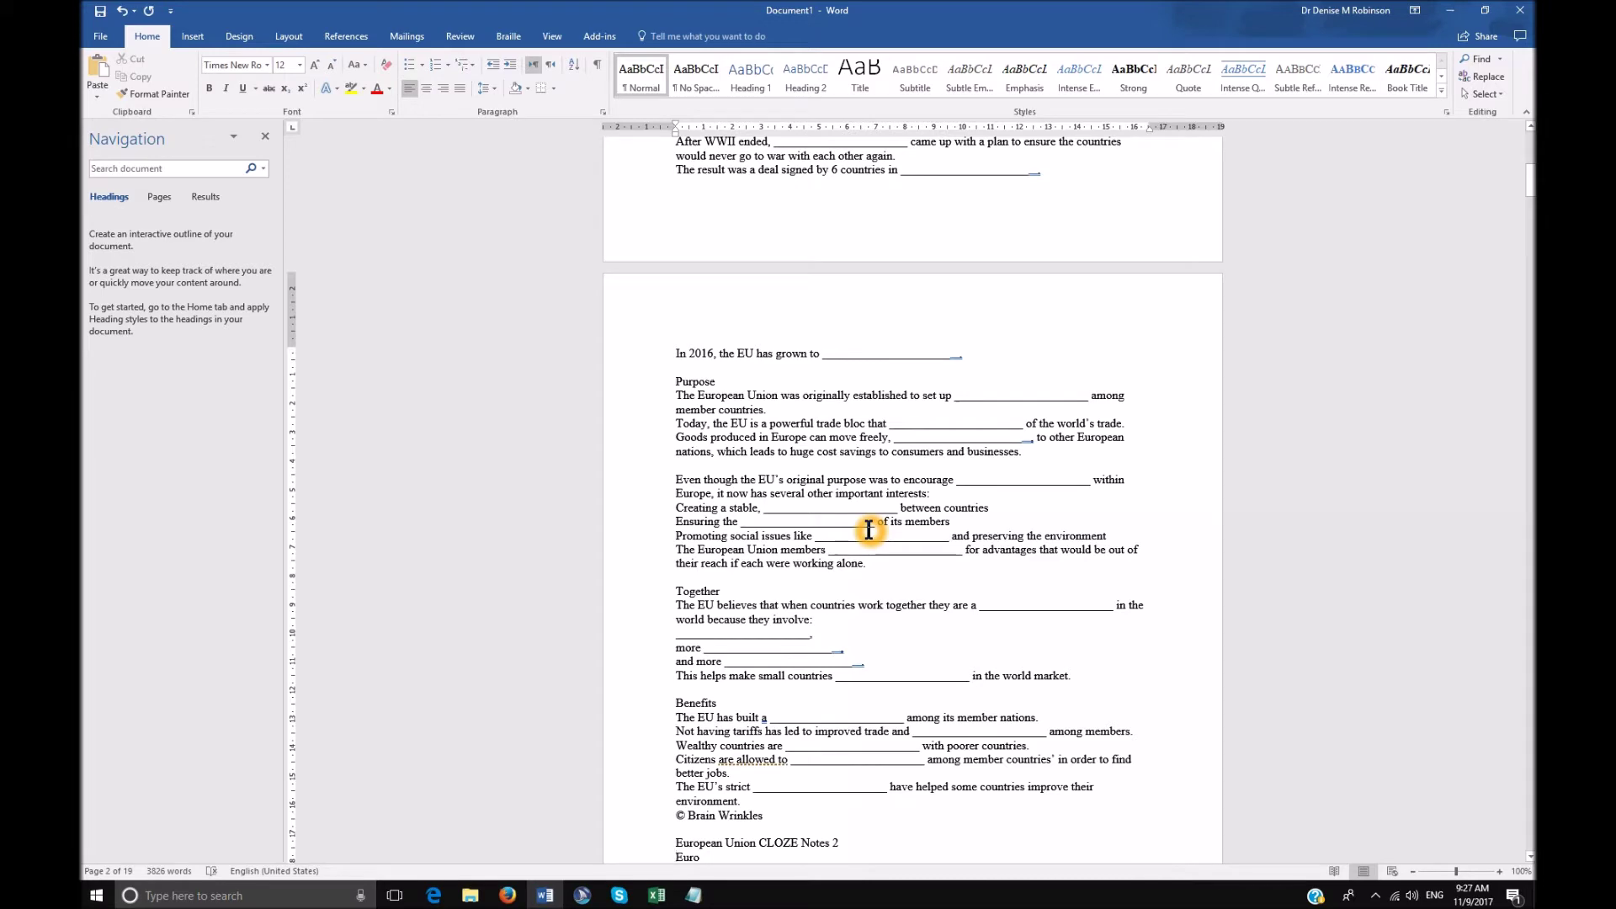
key(Down)
key(Down)
key(Down)
key(Down)
key(Down)
key(Down)
key(Down)
key(Down)
key(Down)
key(Down)
key(Down)
key(Down)
key(Down)
key(Down)
key(Down)
key(Down)
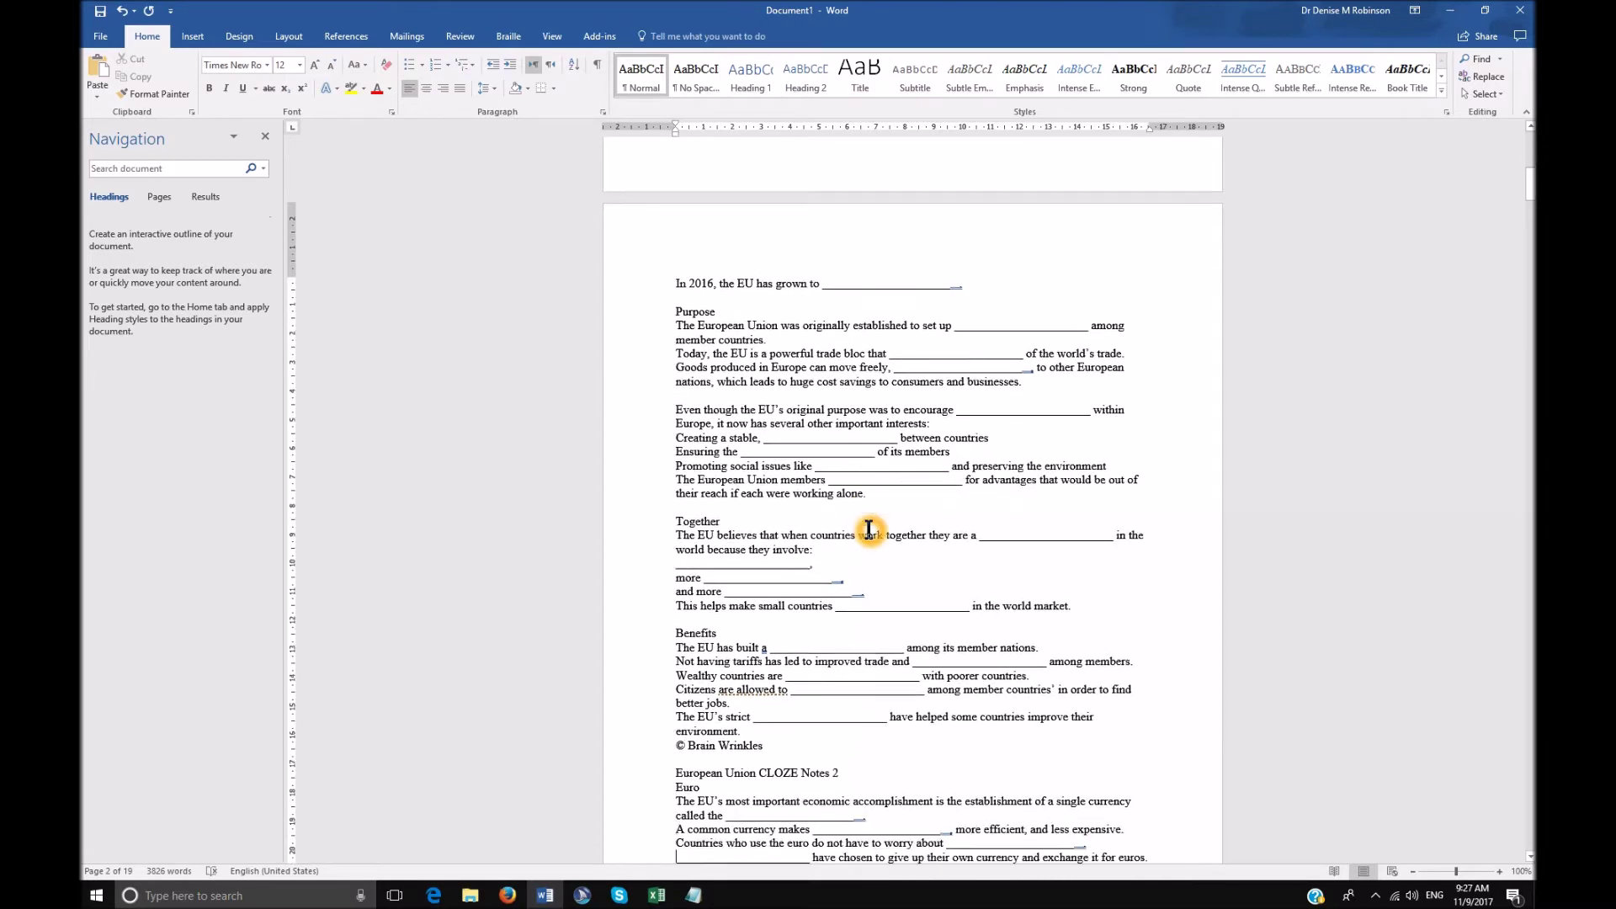
key(Down)
key(Down)
key(Down)
key(Down)
key(Down)
key(Down)
key(Down)
key(Down)
key(Down)
key(Down)
key(Down)
key(Down)
key(Down)
key(Down)
key(Down)
key(Down)
key(Down)
key(Down)
key(Down)
key(Down)
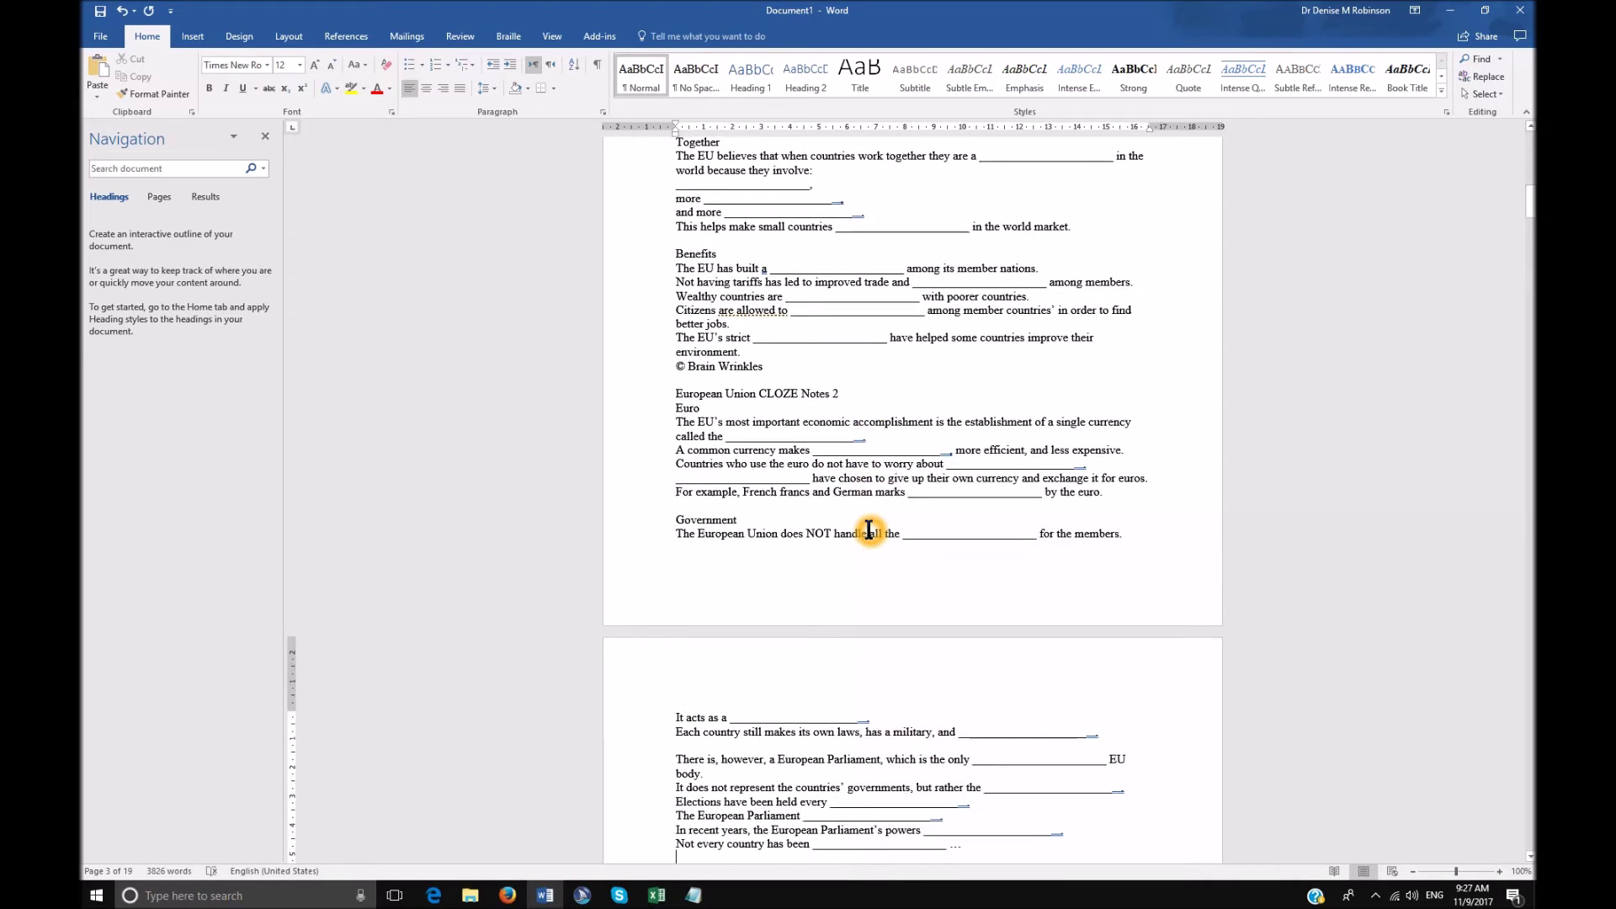
key(Down)
key(Down)
key(Down)
key(Down)
key(Down)
key(Down)
key(Down)
key(Down)
key(Down)
key(Down)
key(Down)
key(Down)
key(Down)
key(Down)
key(Down)
key(Down)
key(Down)
key(Down)
key(Down)
key(Down)
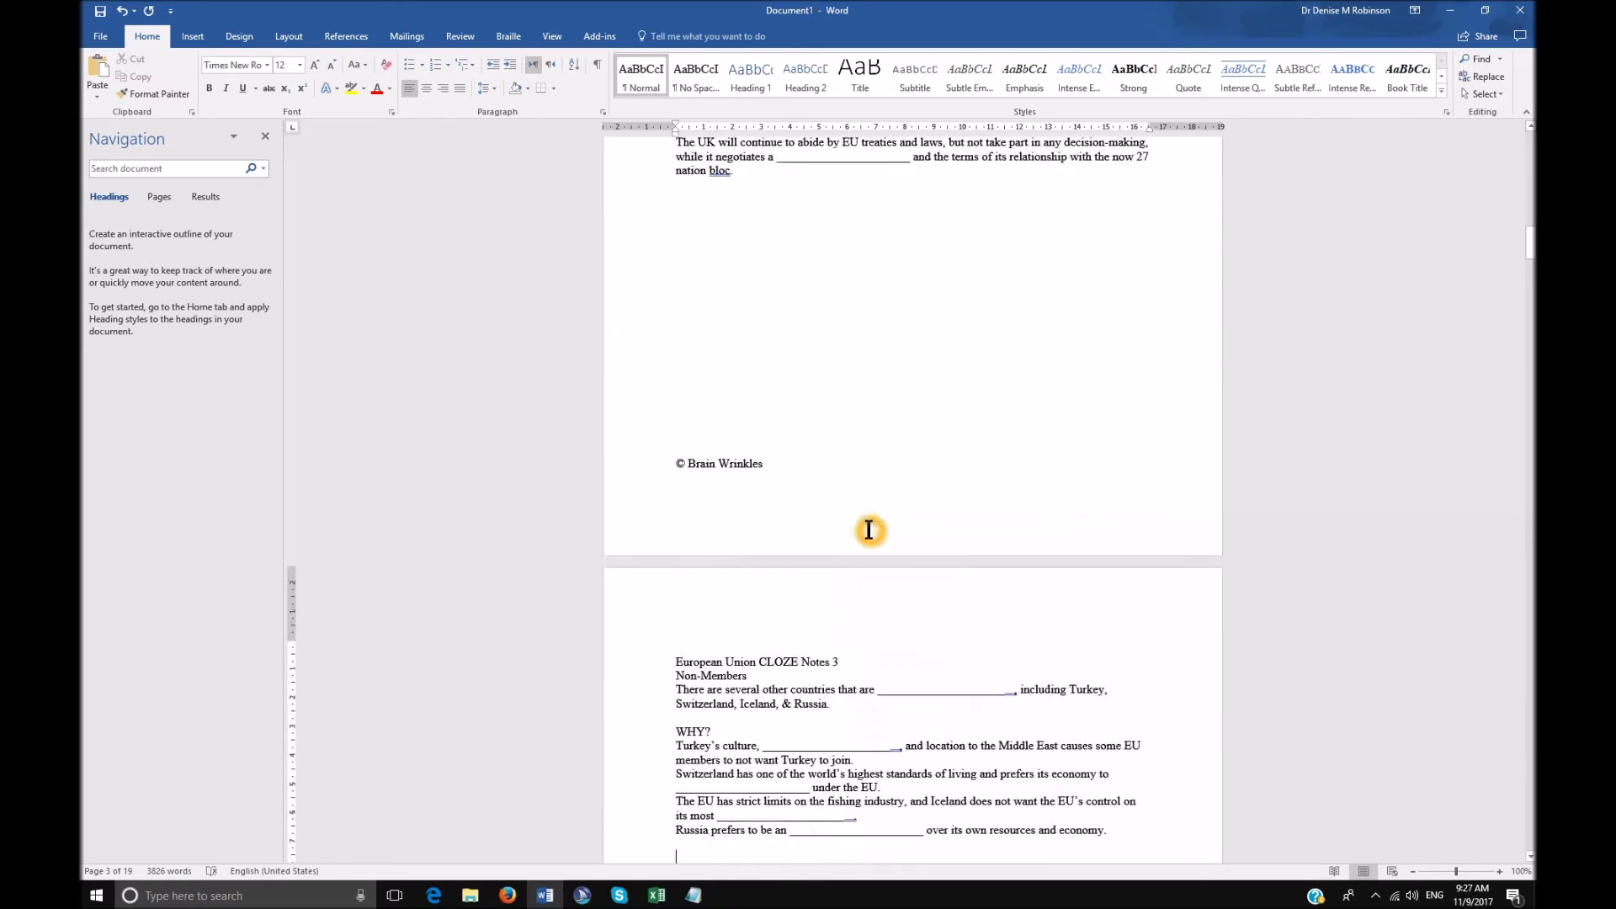
key(Down)
key(Down)
key(Down)
key(Down)
key(Down)
key(Down)
key(Down)
key(Down)
key(Down)
key(Down)
key(Down)
key(Down)
key(Down)
key(Down)
key(Down)
key(Down)
key(Down)
key(Down)
key(Down)
key(Down)
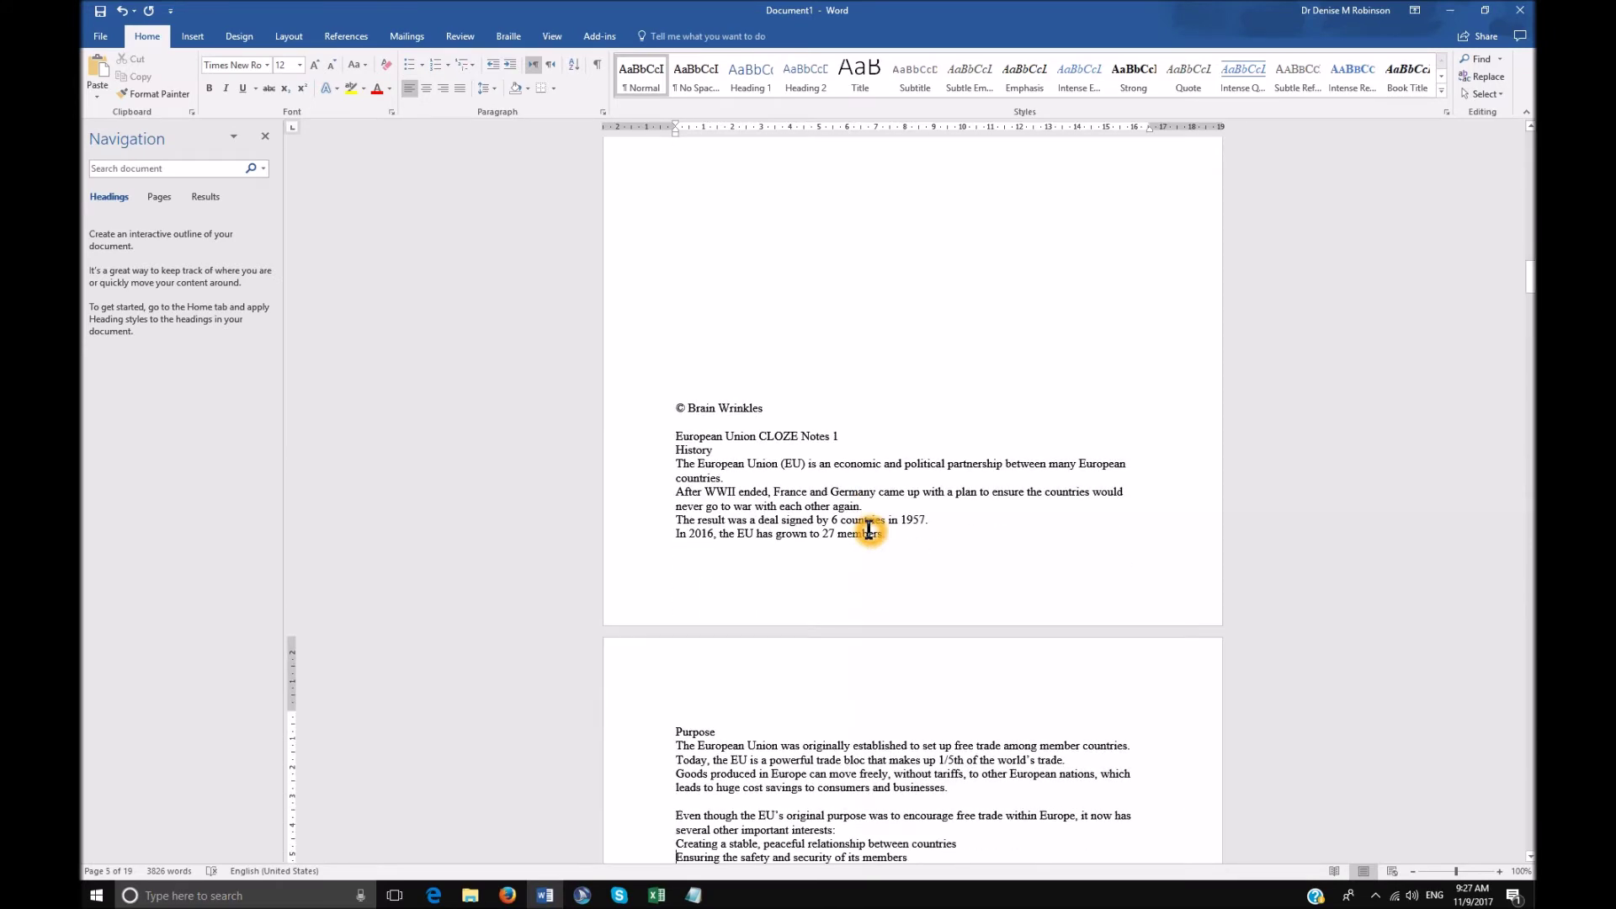
scroll(841, 531, up, 4)
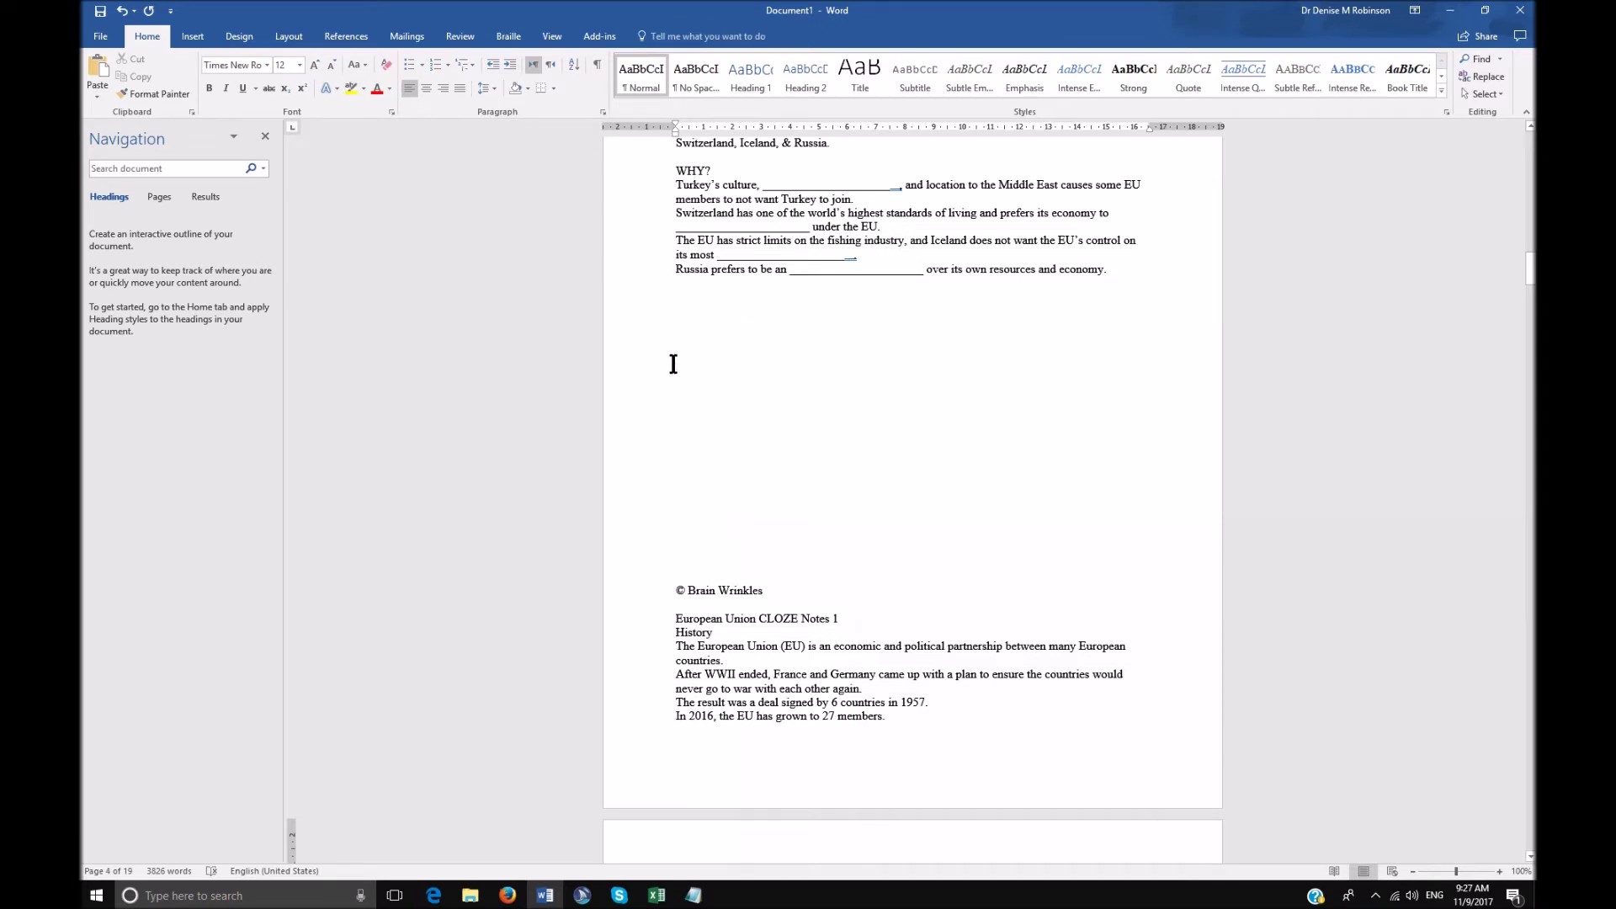
scroll(683, 388, up, 3)
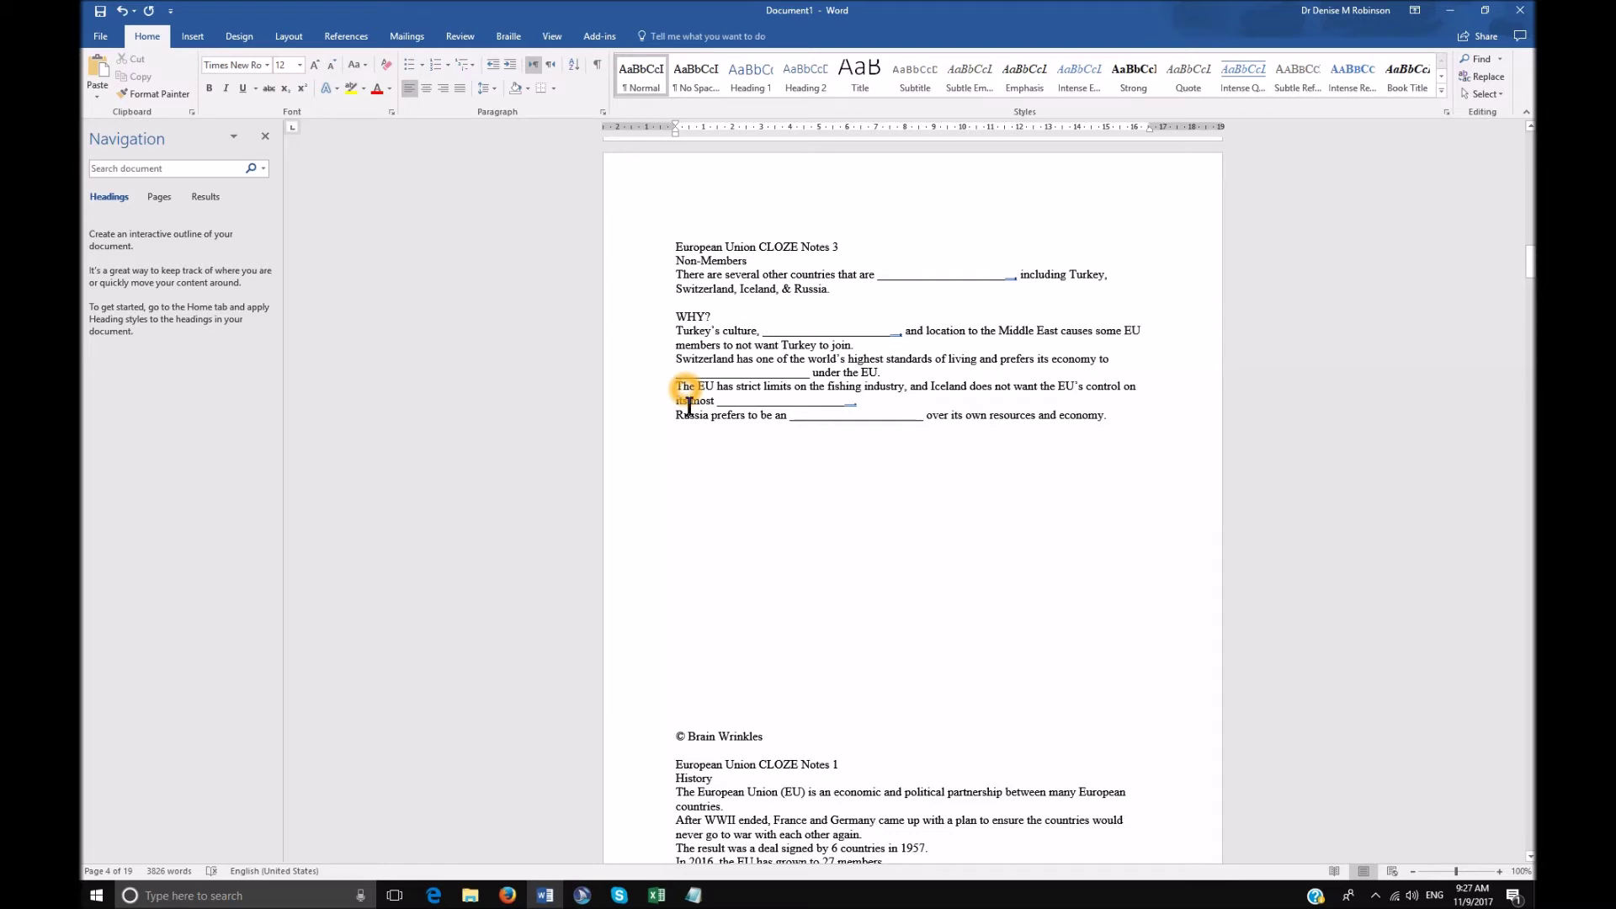
Delete the blank lines and © Brain Wrinkles line below the Russia sentence.
click(717, 475)
drag(653, 437, 667, 731)
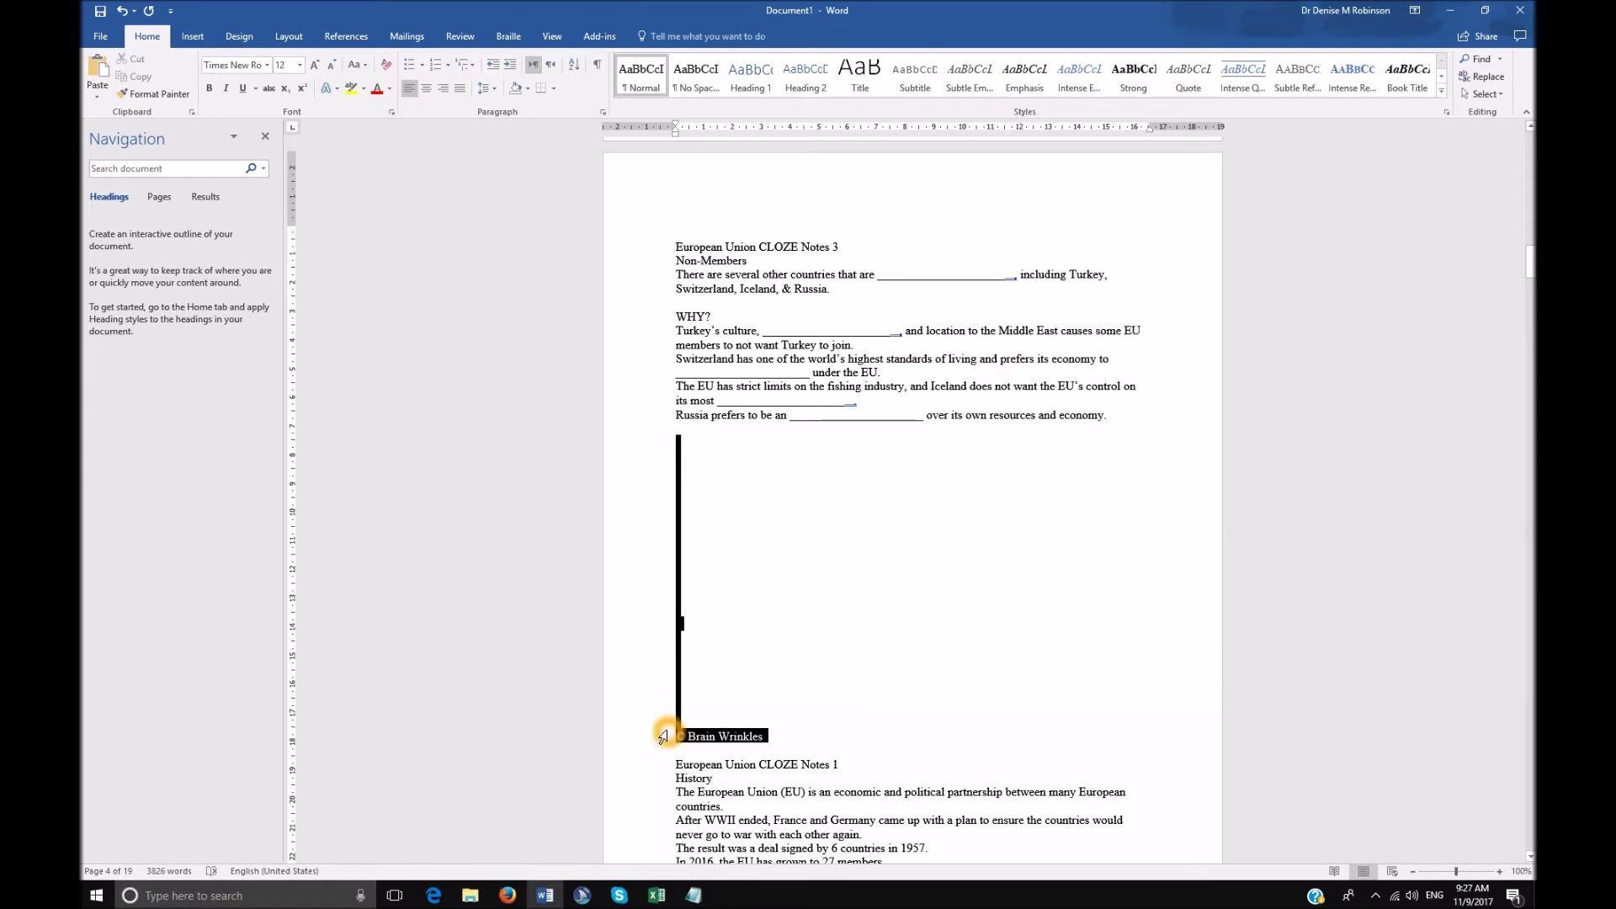
key(Delete)
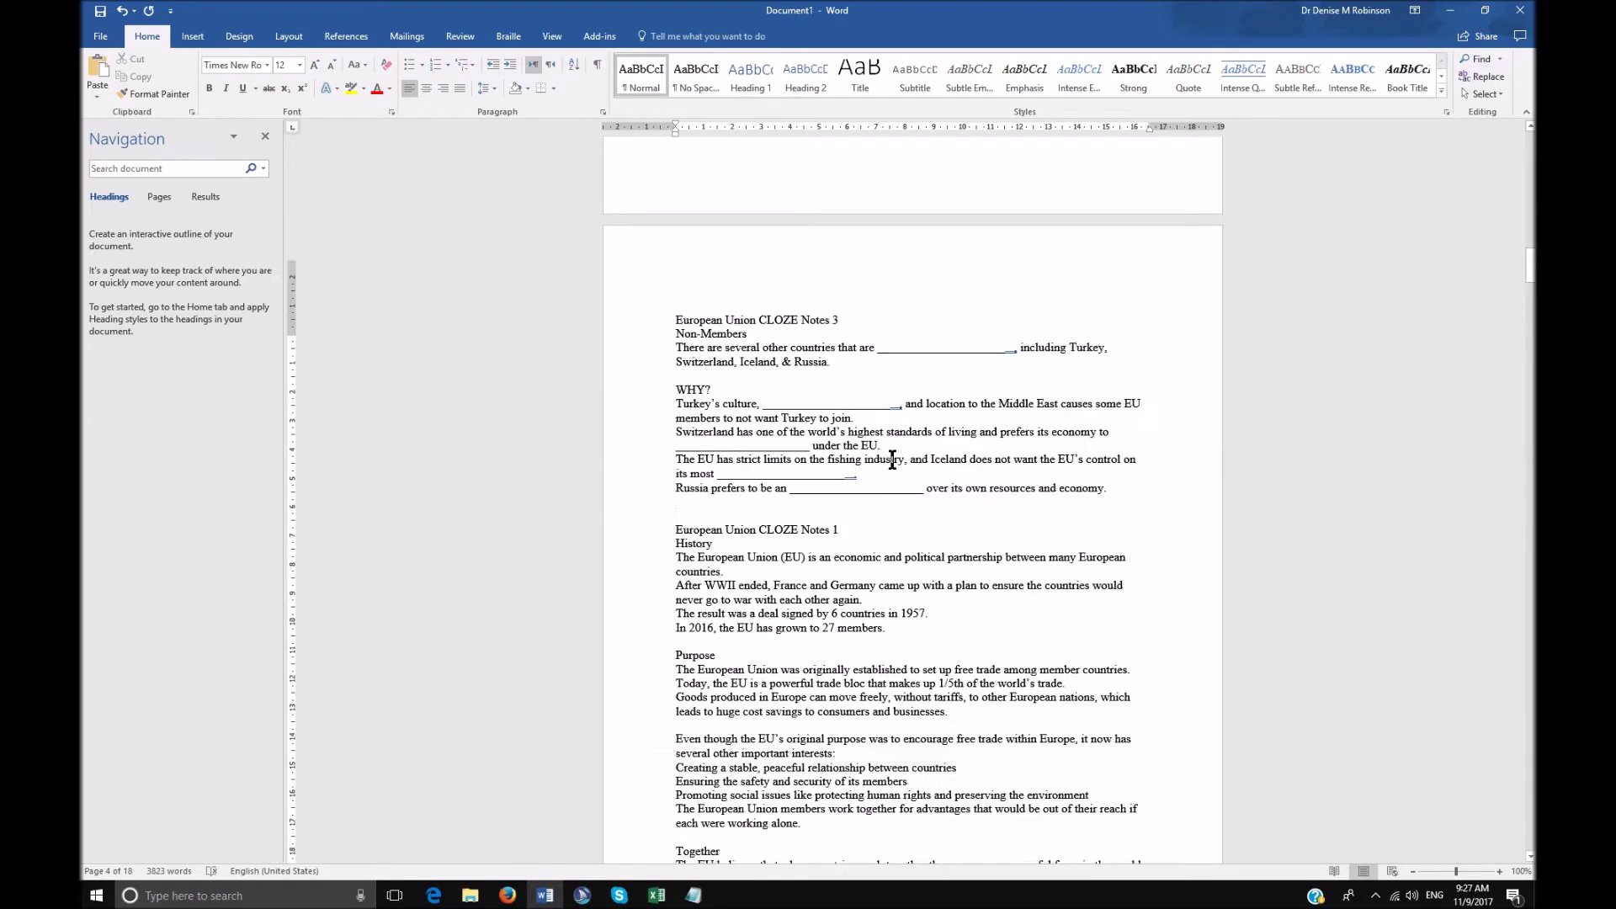
Remove the empty lines after 'nation bloc.' and the next © Brain Wrinkles line.
scroll(892, 460, up, 4)
scroll(892, 460, up, 3)
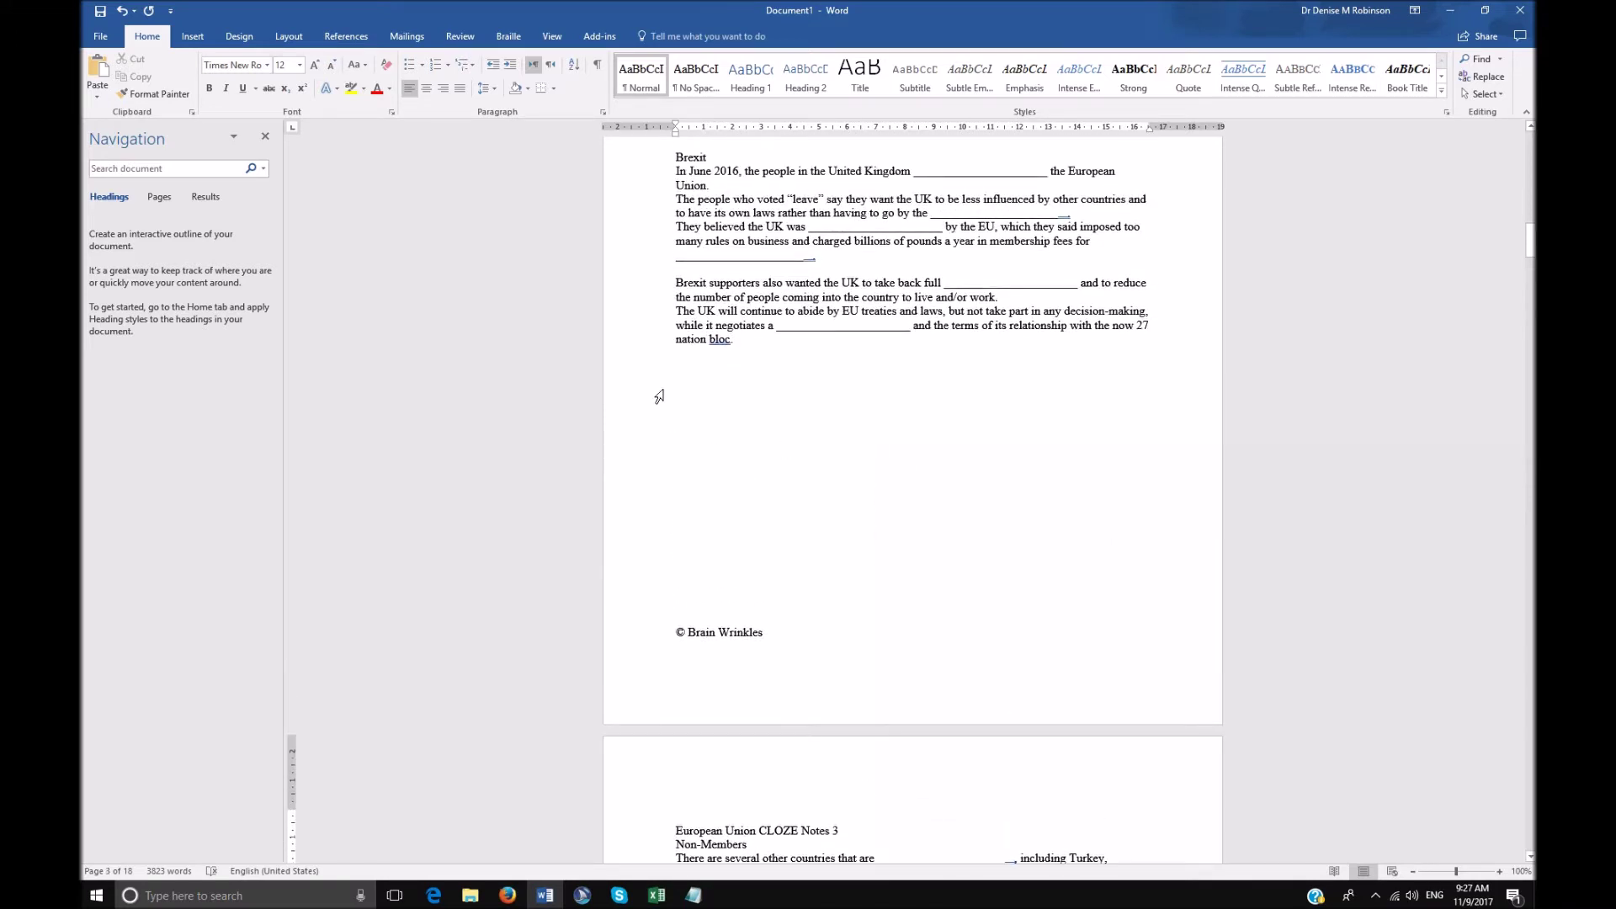
drag(660, 375, 664, 624)
key(Delete)
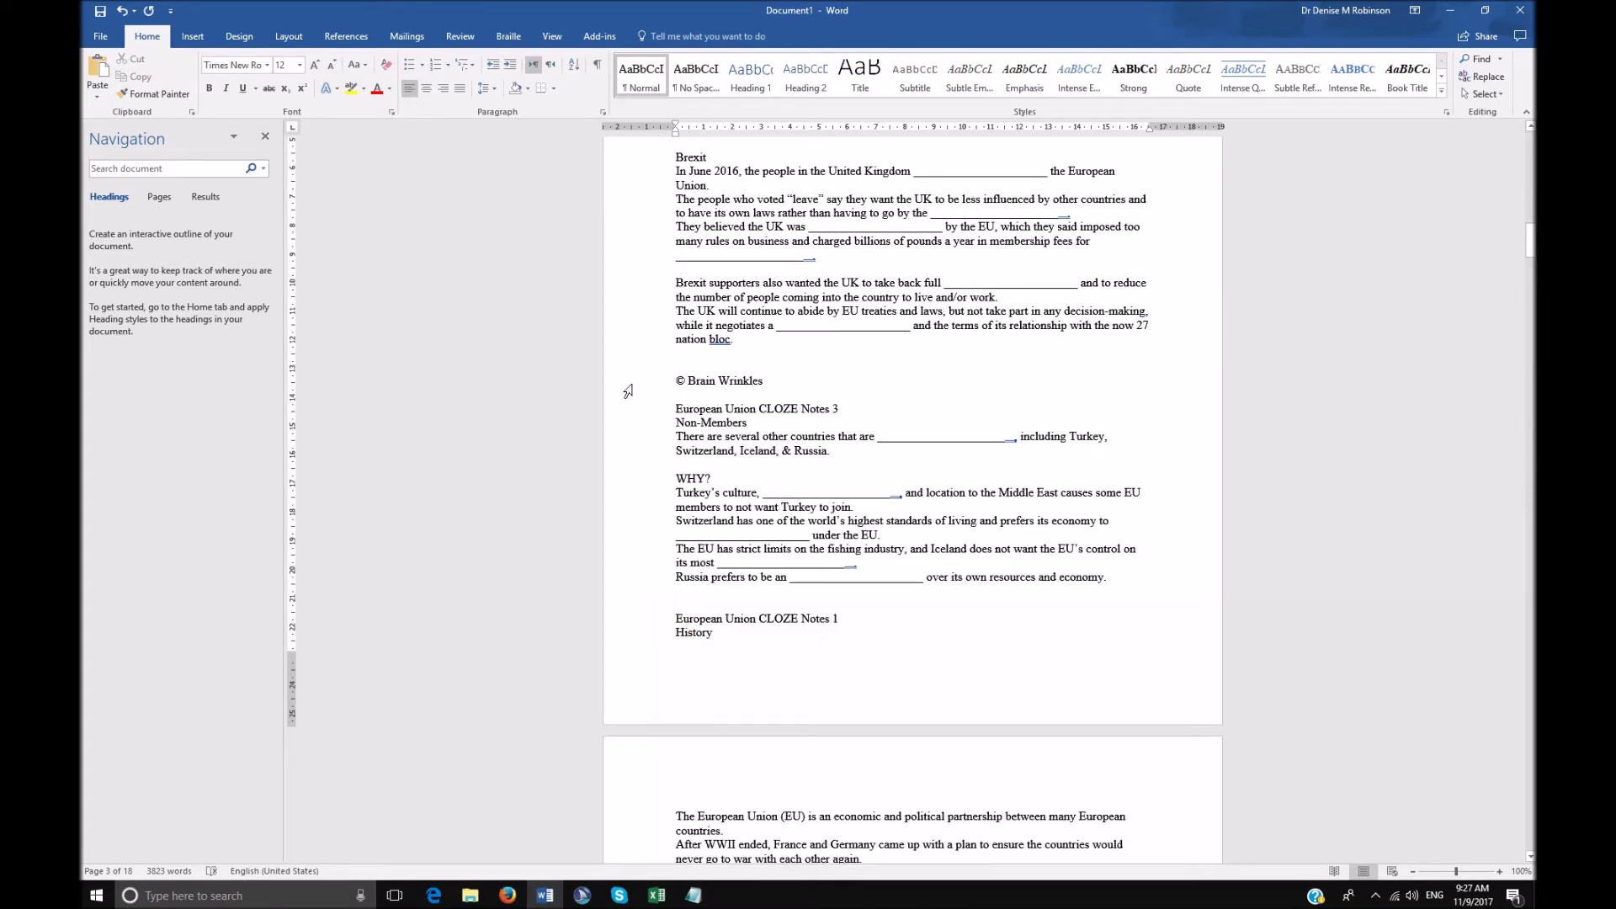
click(633, 384)
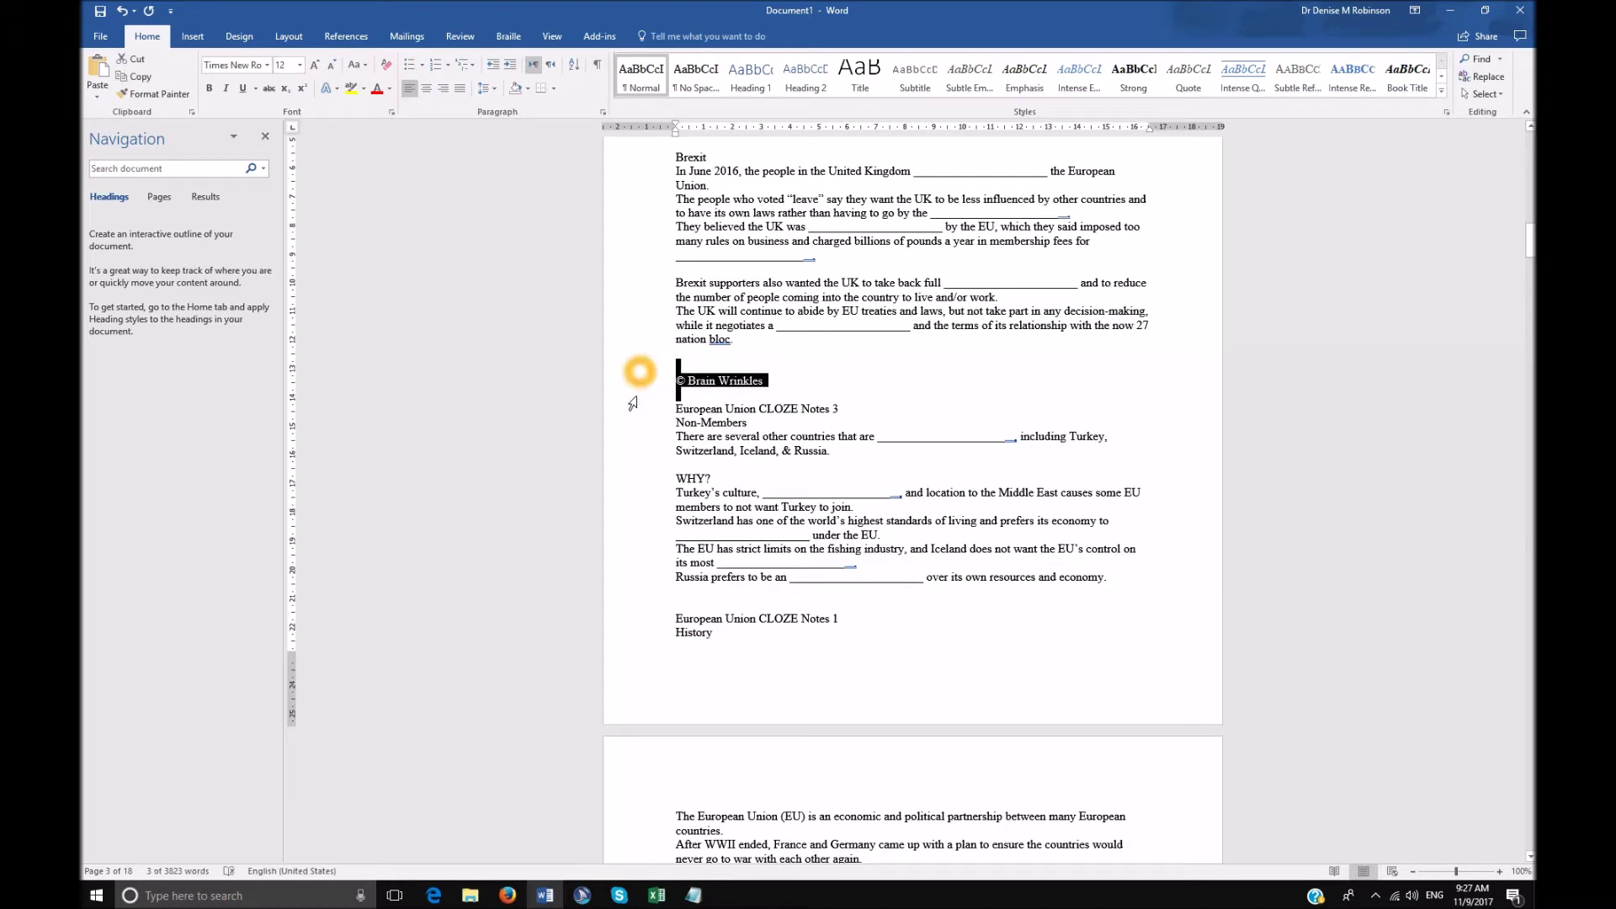
key(Delete)
scroll(1025, 501, up, 1)
scroll(1025, 501, up, 12)
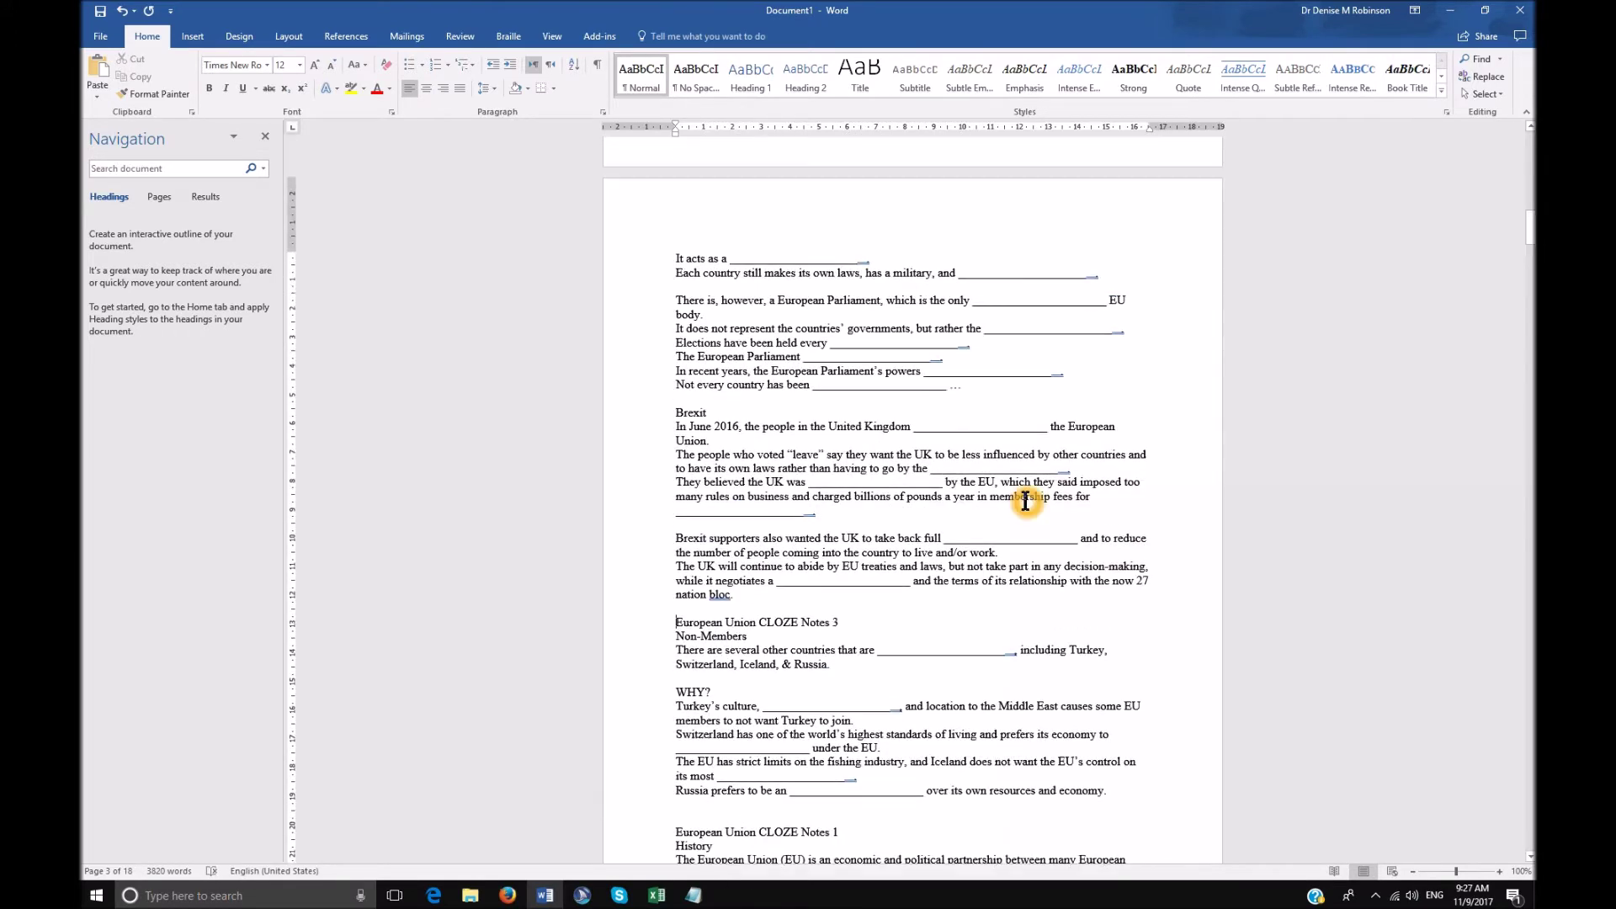
scroll(1025, 500, up, 6)
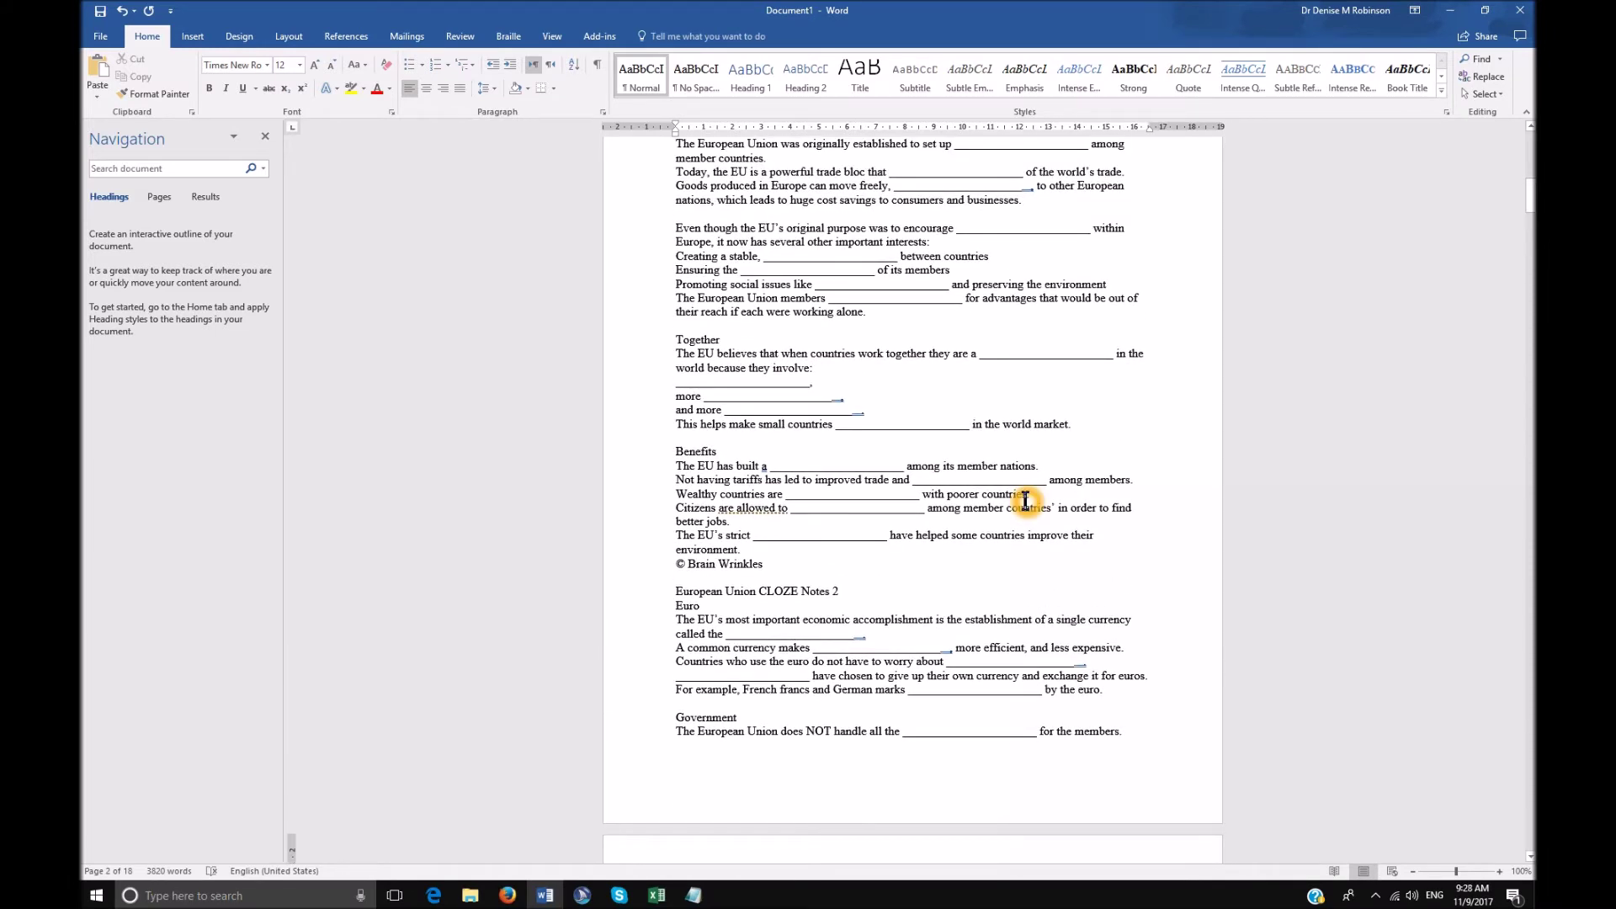
key(alt+Tab)
key(alt+Tab)
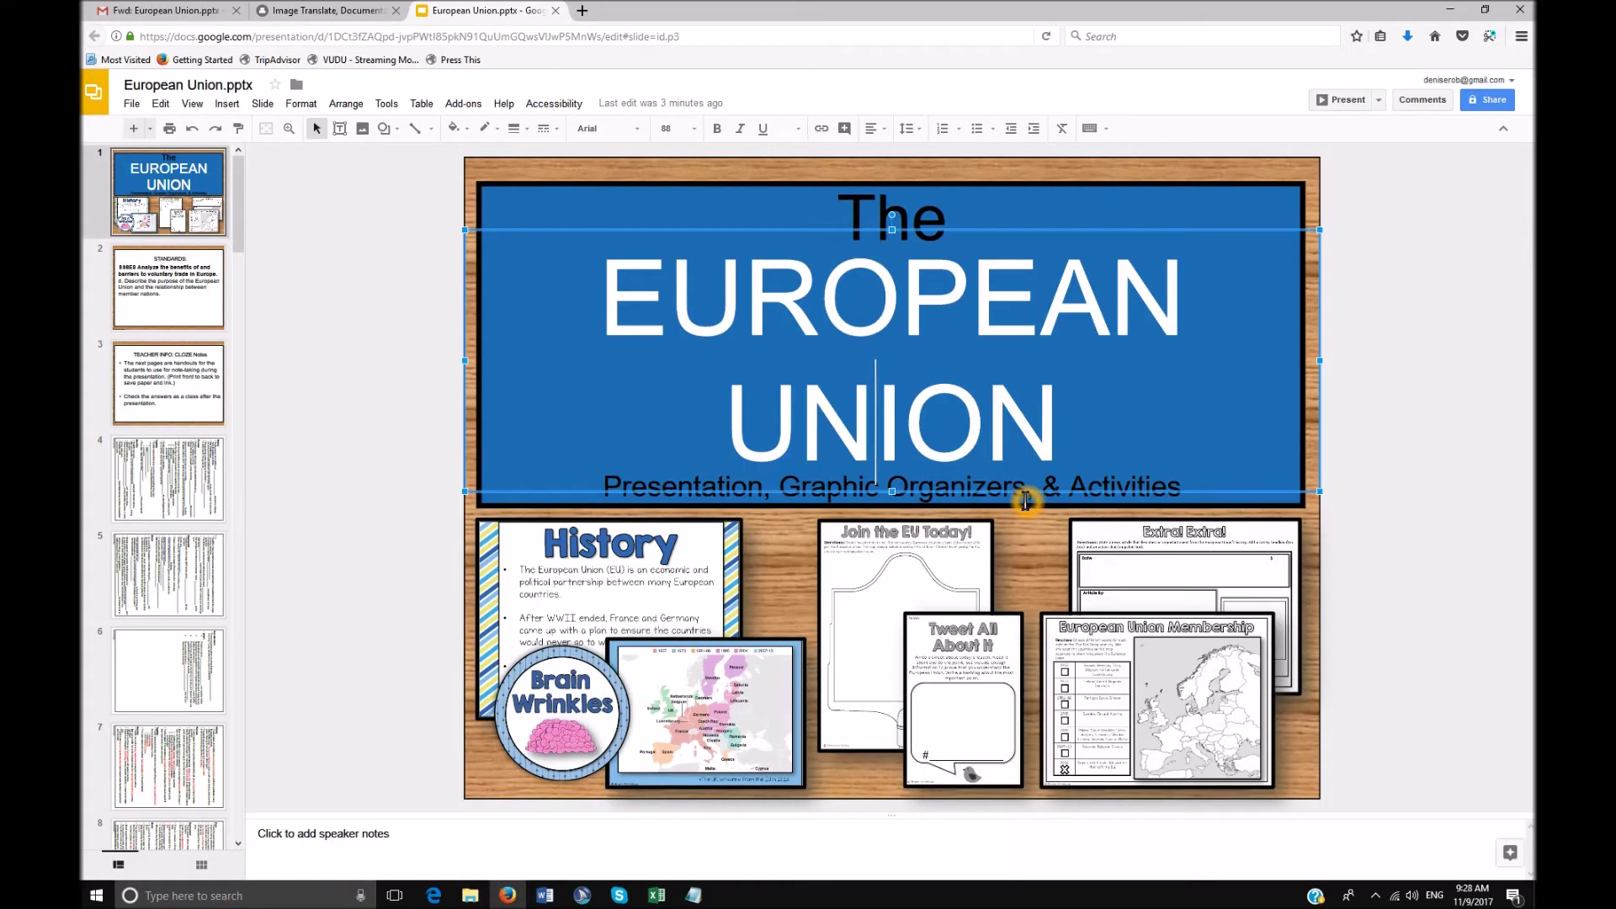
Back in Gmail, close the pptx preview and open the message holding the Europe Economy docx.
click(178, 13)
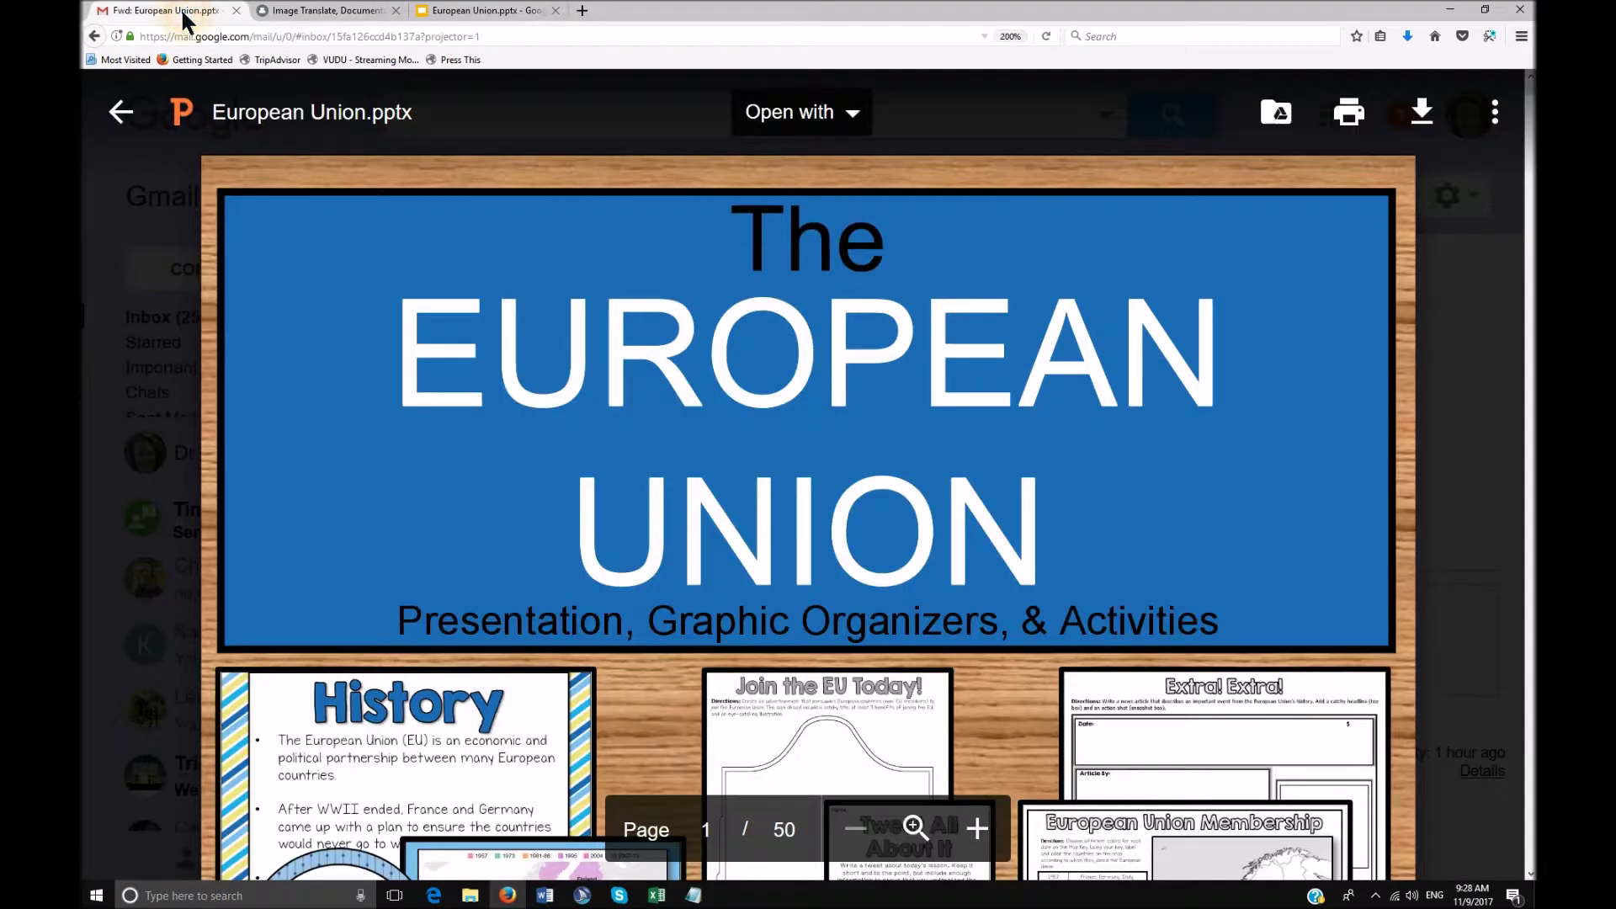
click(121, 116)
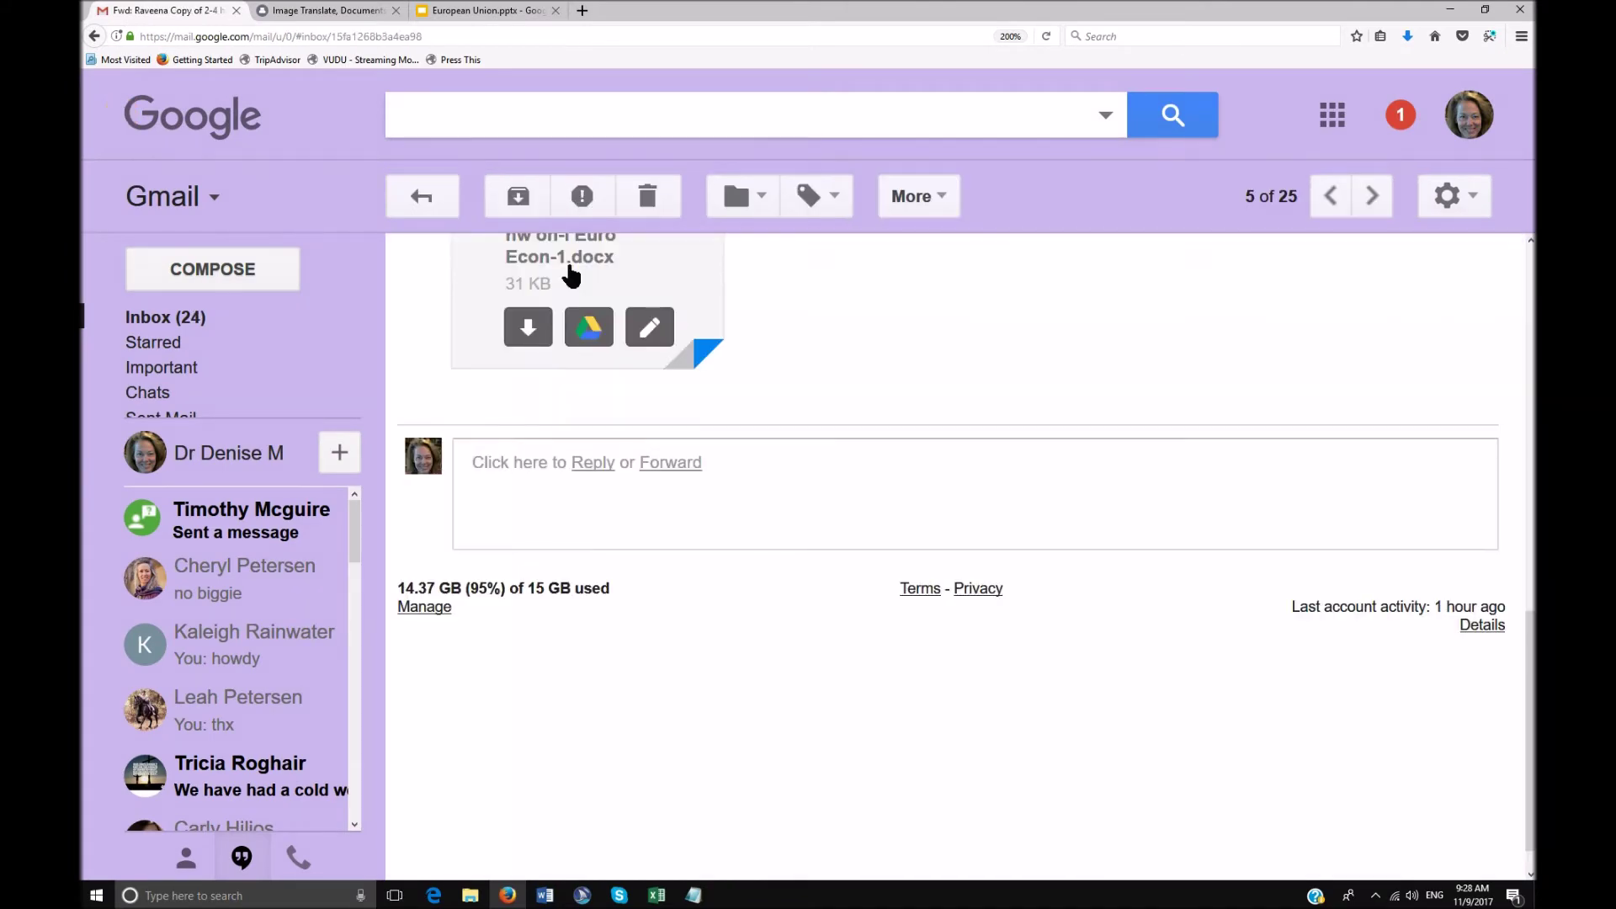
click(623, 270)
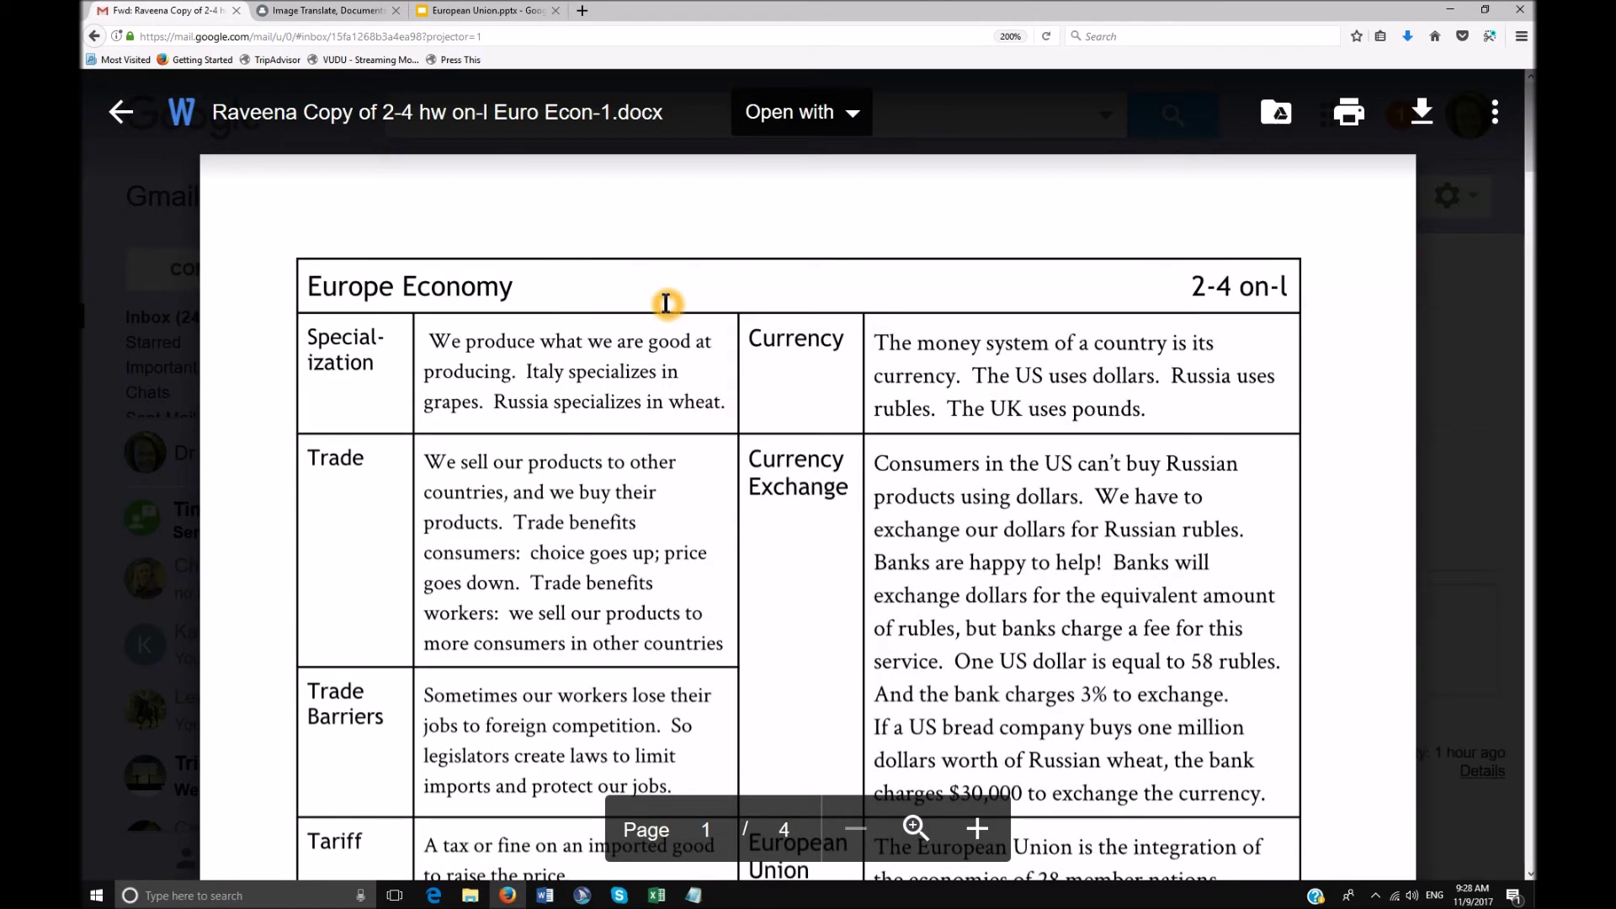
scroll(666, 303, down, 3)
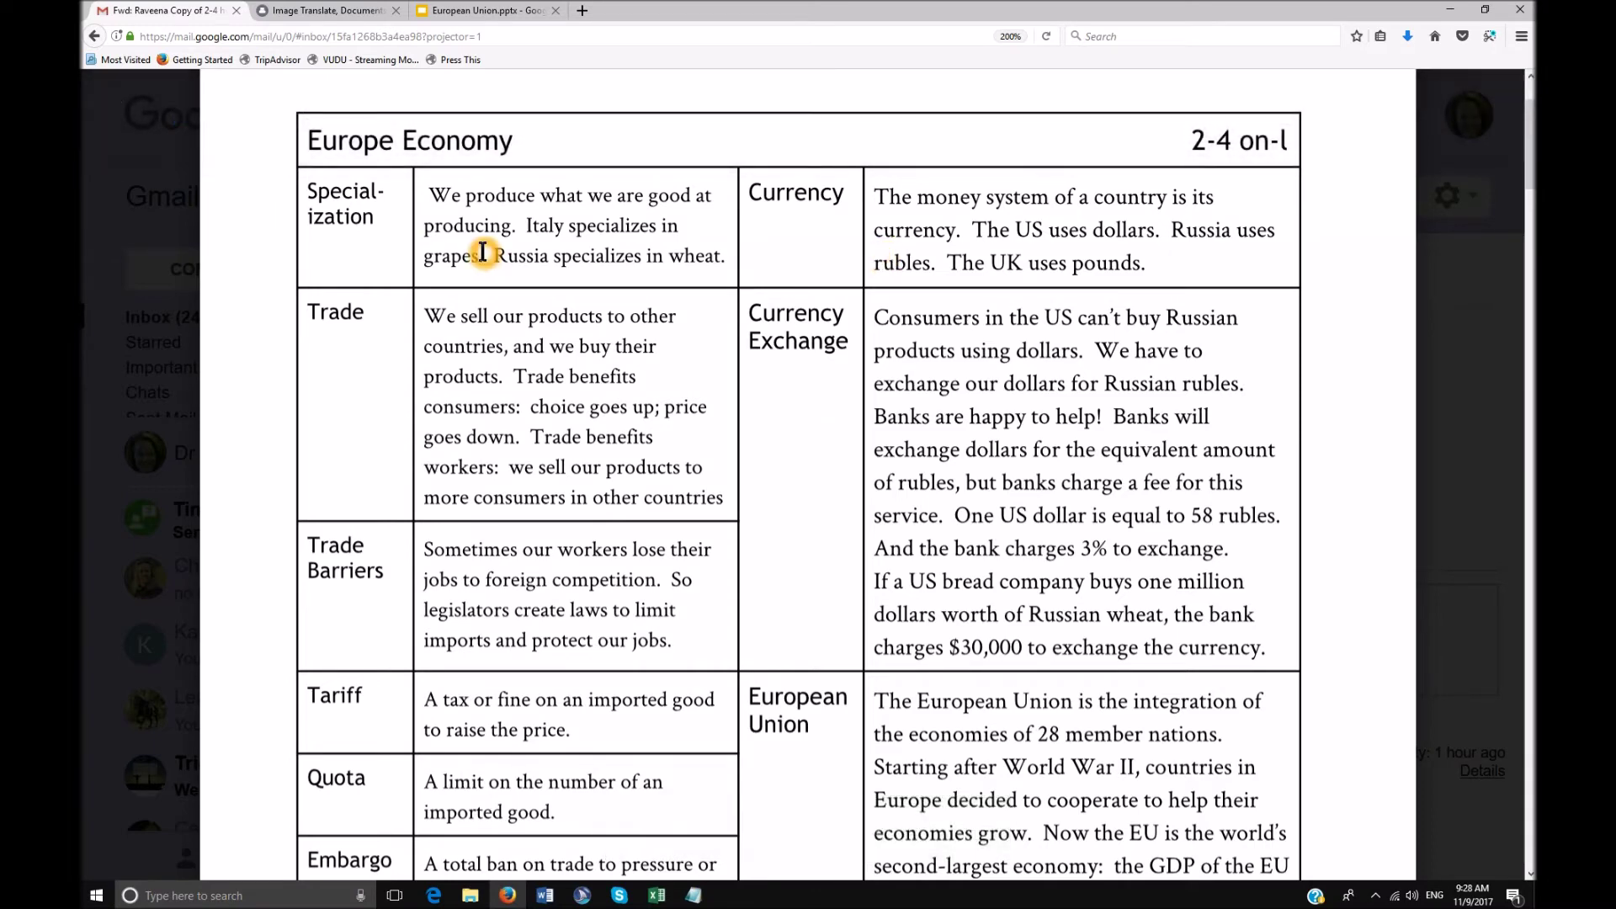
mouse_move(476, 152)
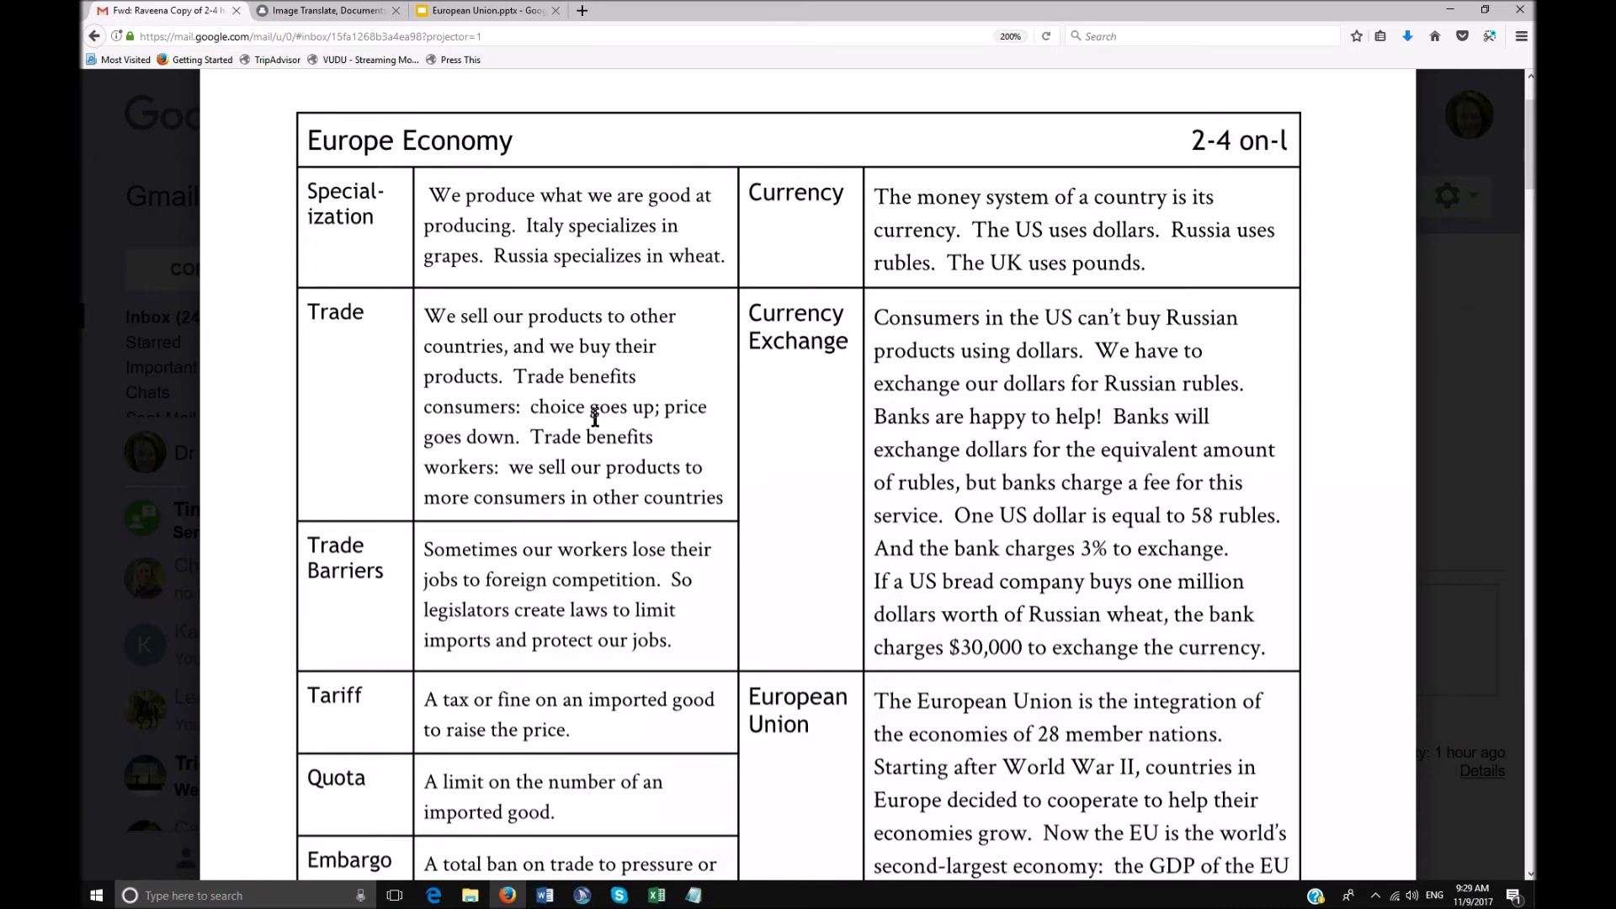
click(1029, 461)
click(455, 598)
click(797, 587)
scroll(797, 586, down, 2)
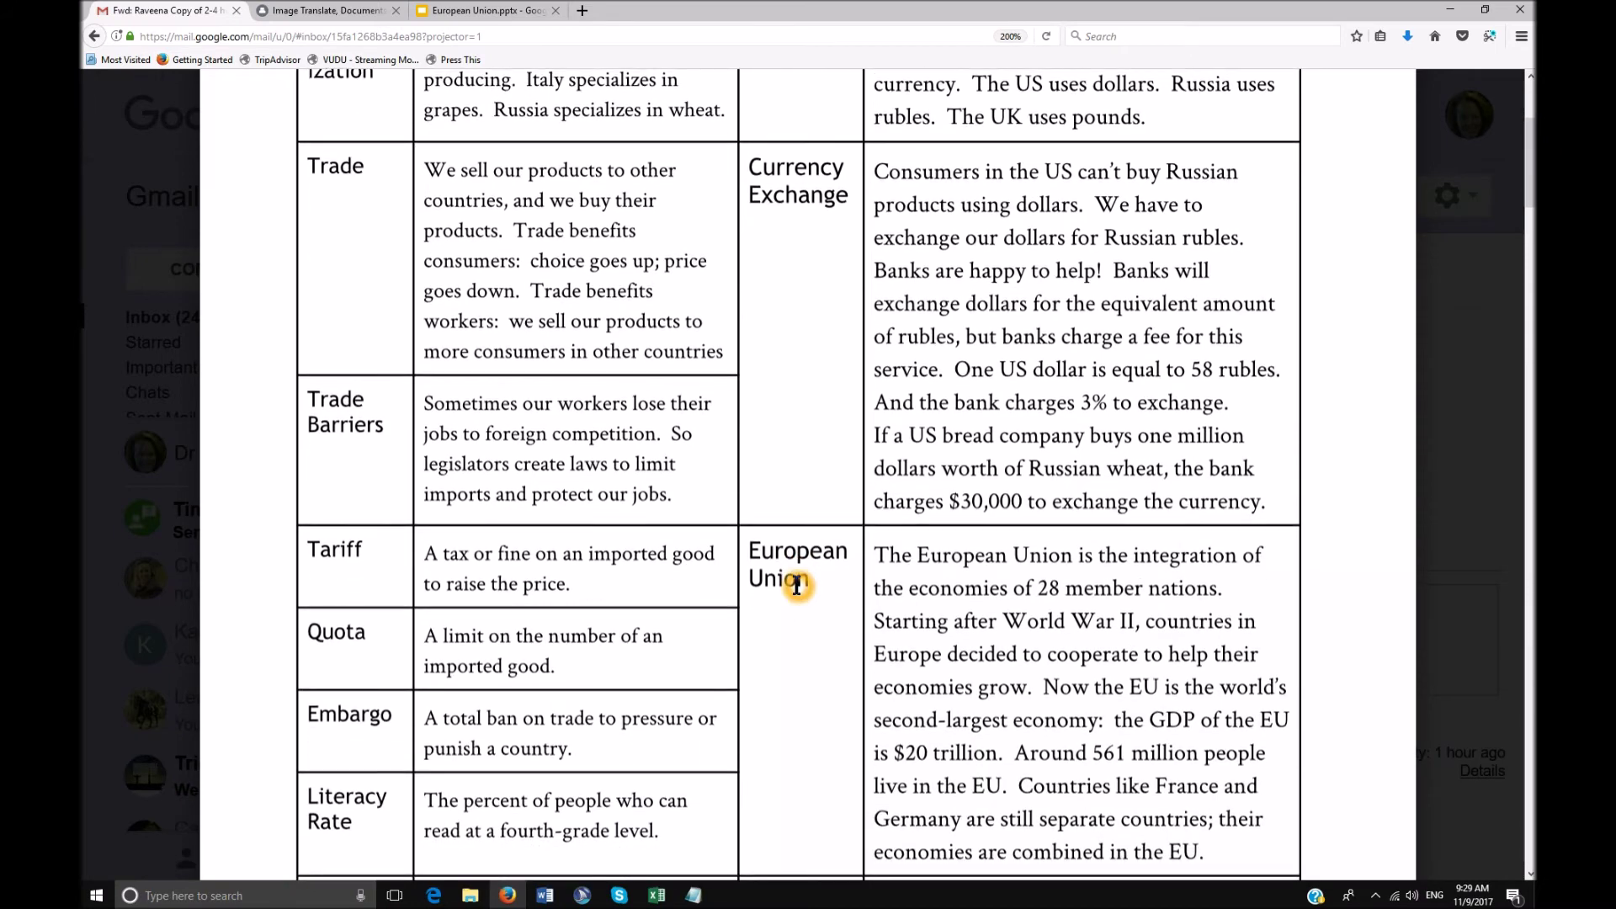
scroll(797, 587, down, 2)
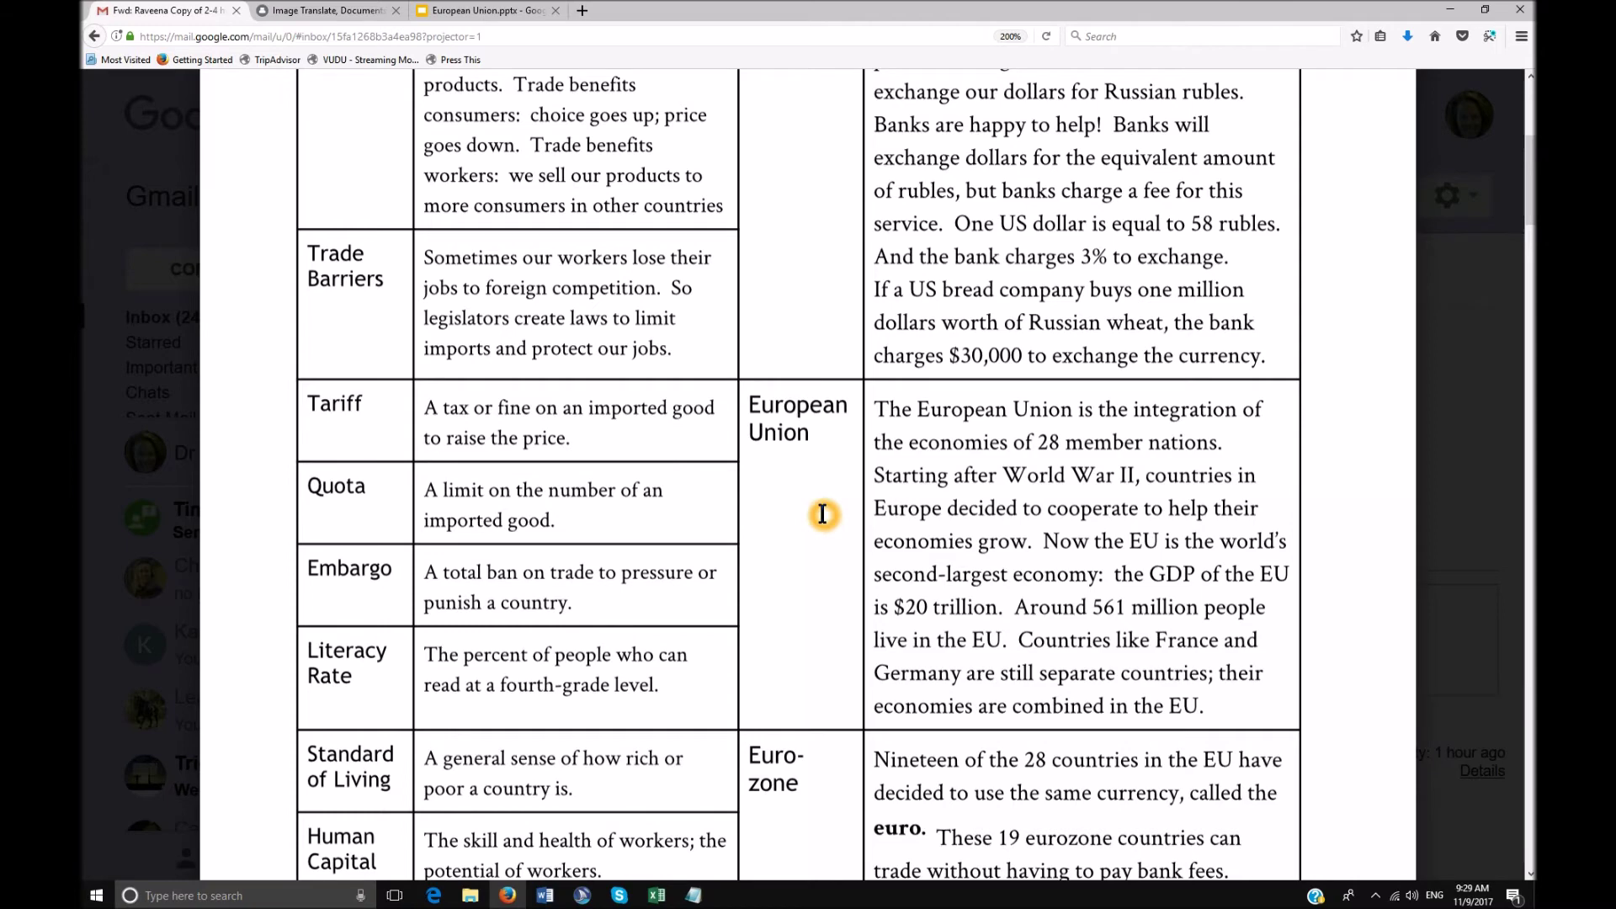
mouse_move(343, 414)
mouse_move(350, 508)
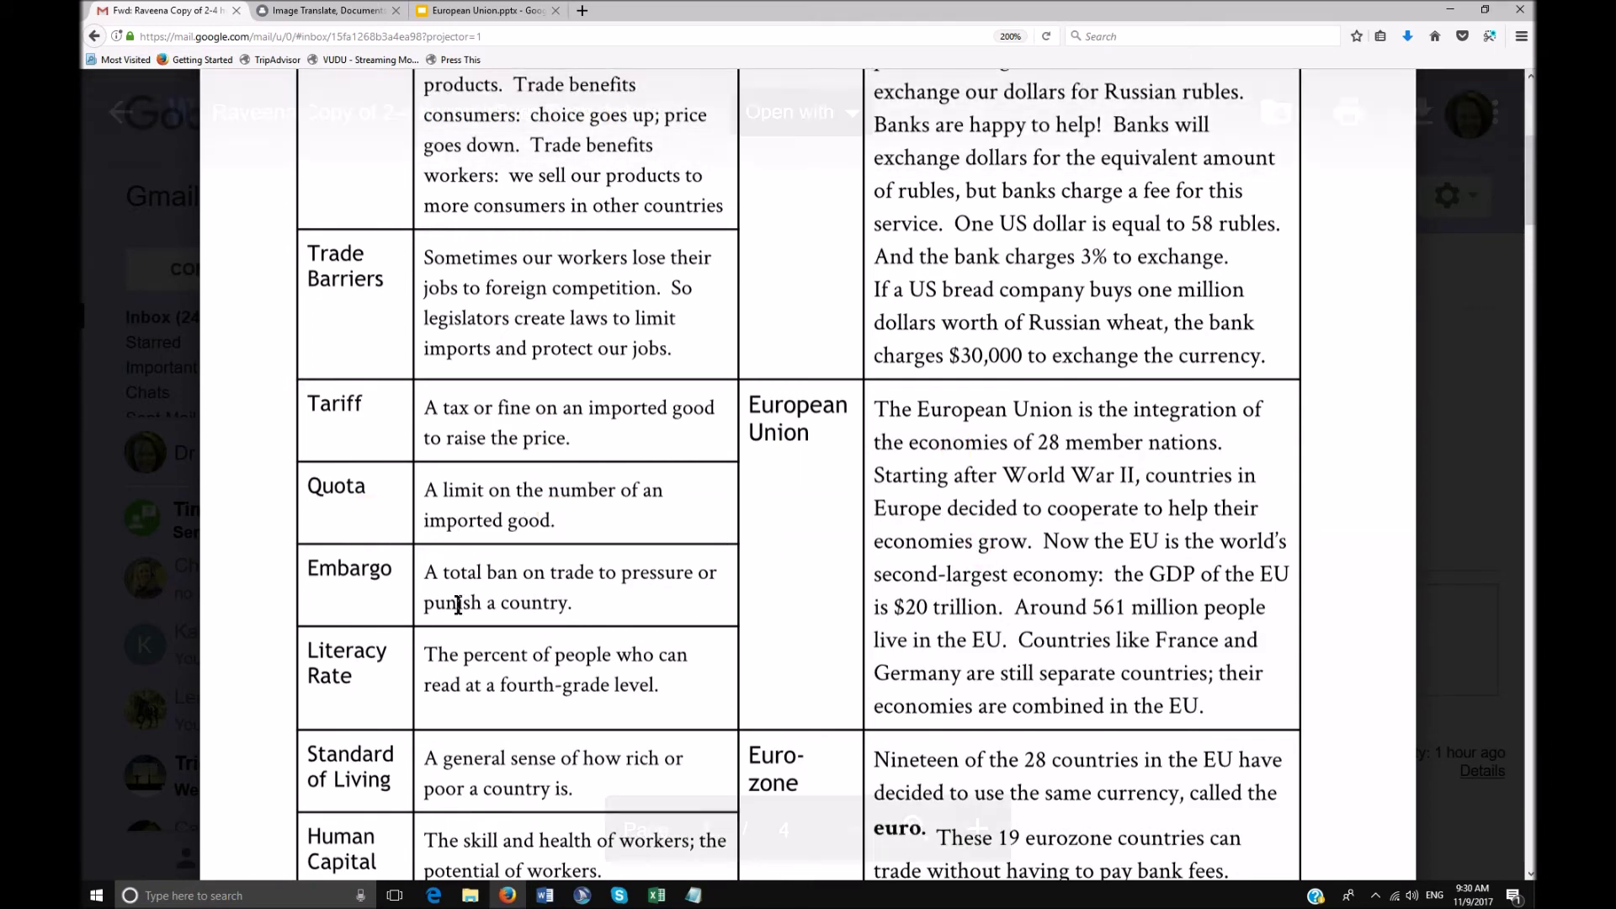
click(309, 587)
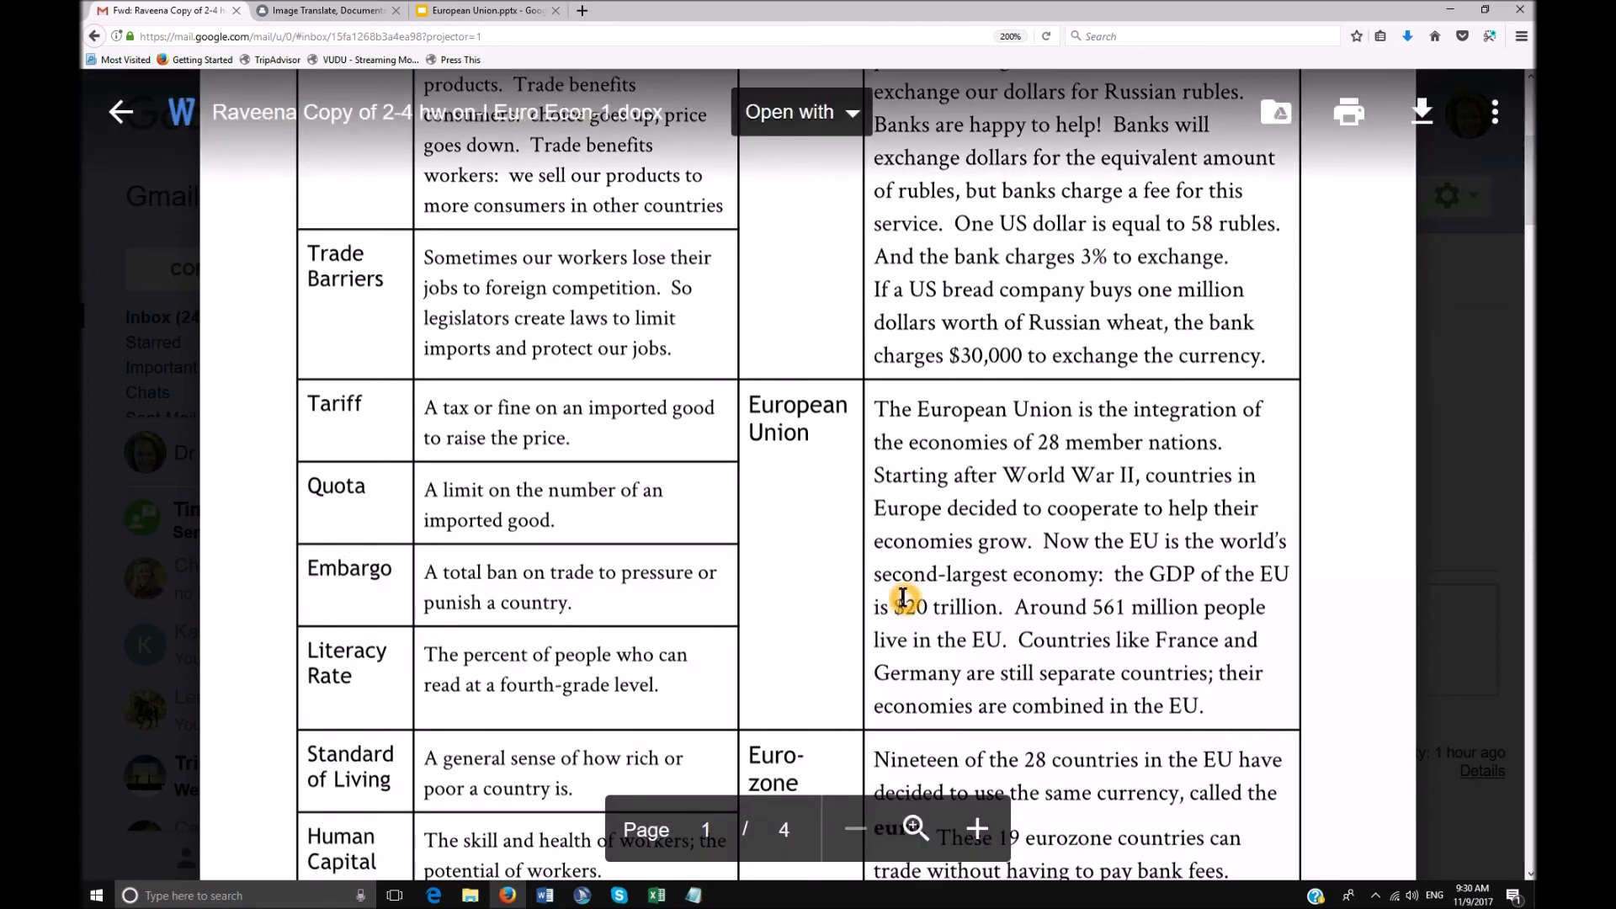
scroll(905, 594, down, 5)
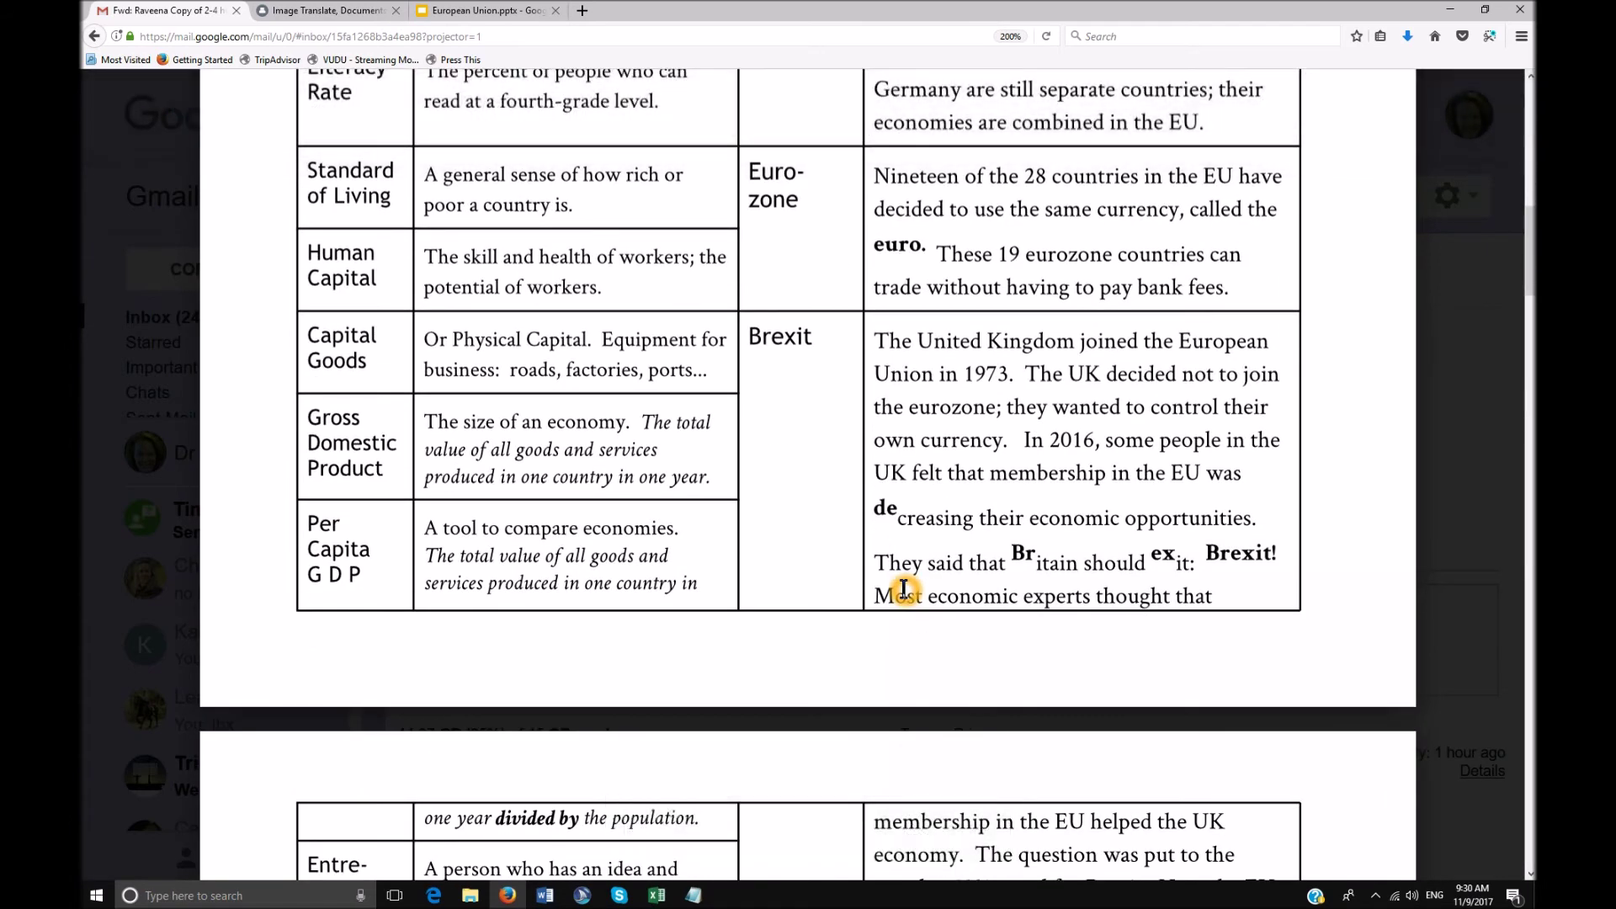
scroll(905, 590, down, 3)
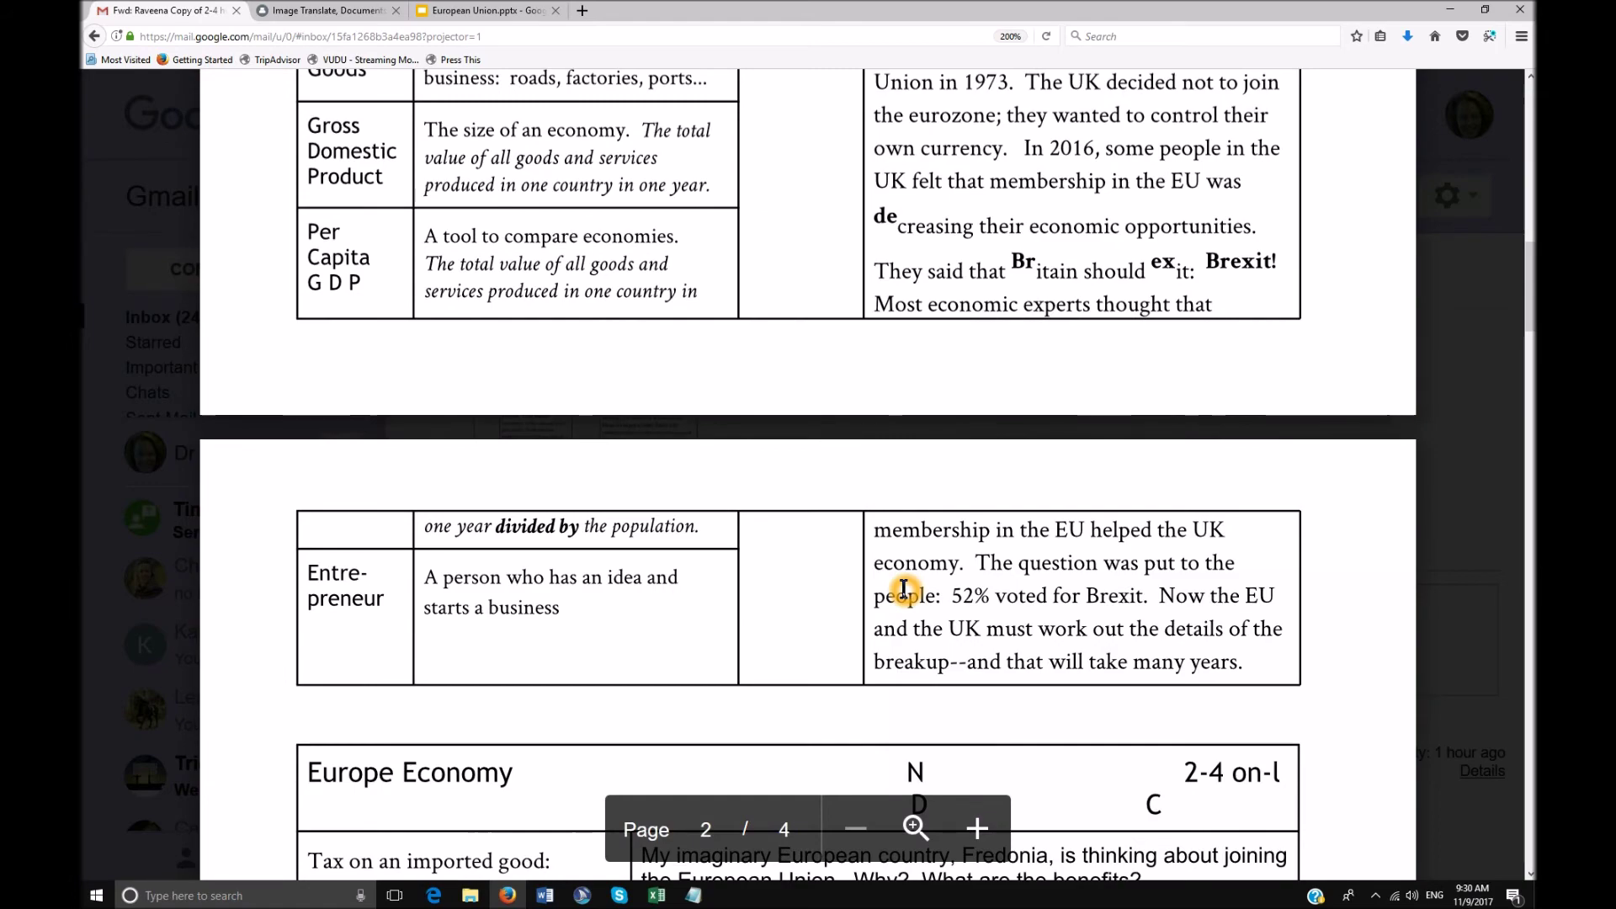
scroll(903, 589, up, 12)
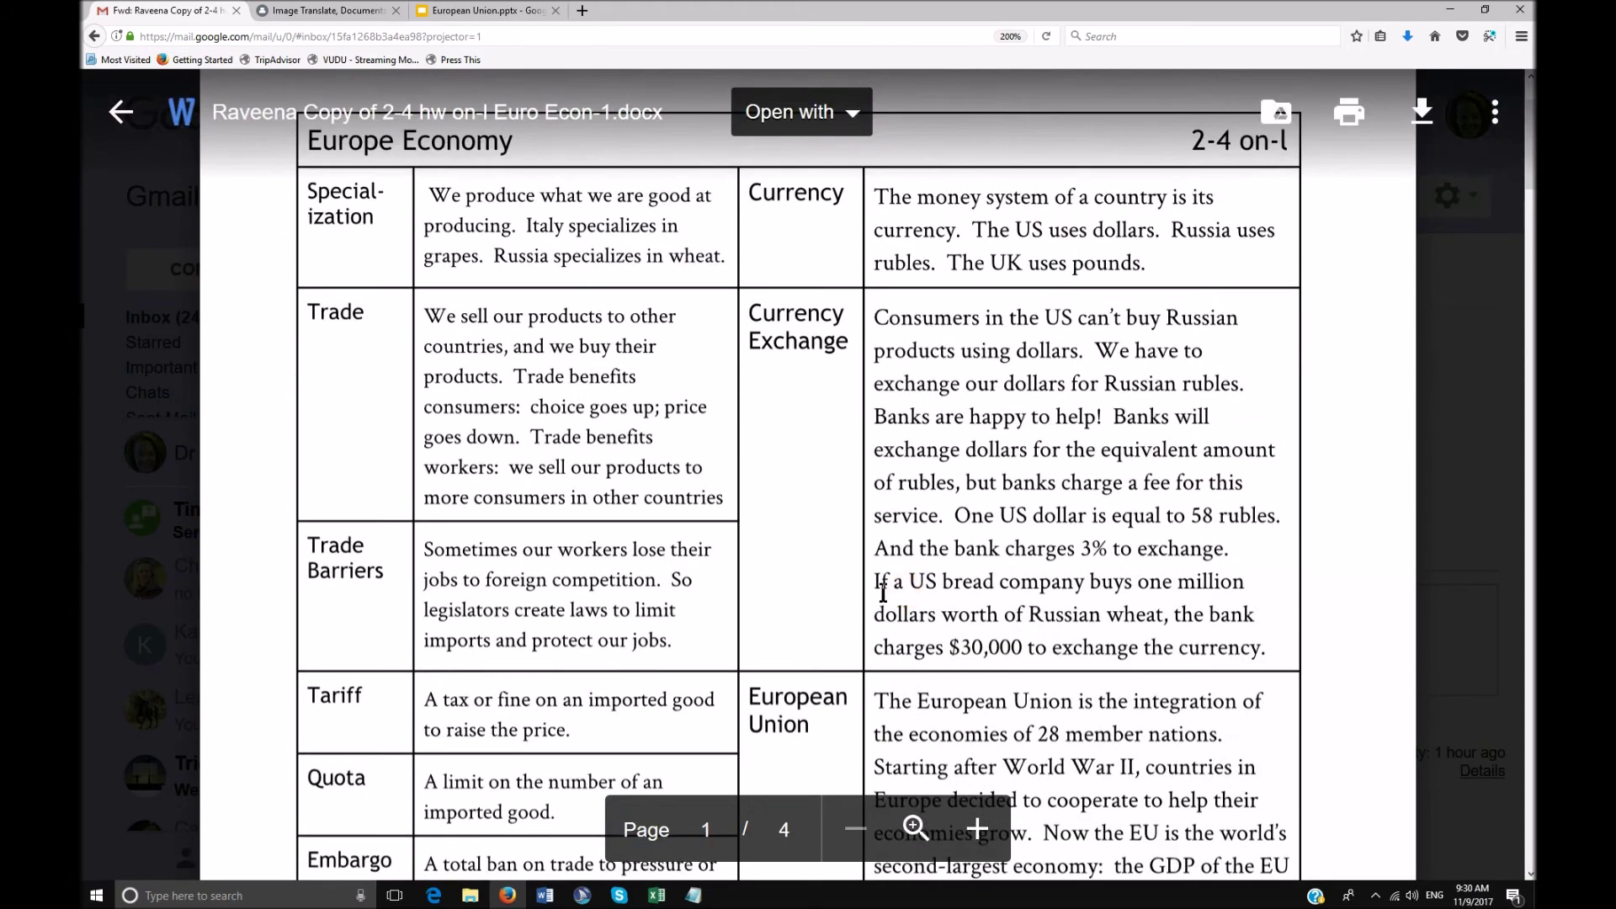
scroll(644, 640, down, 12)
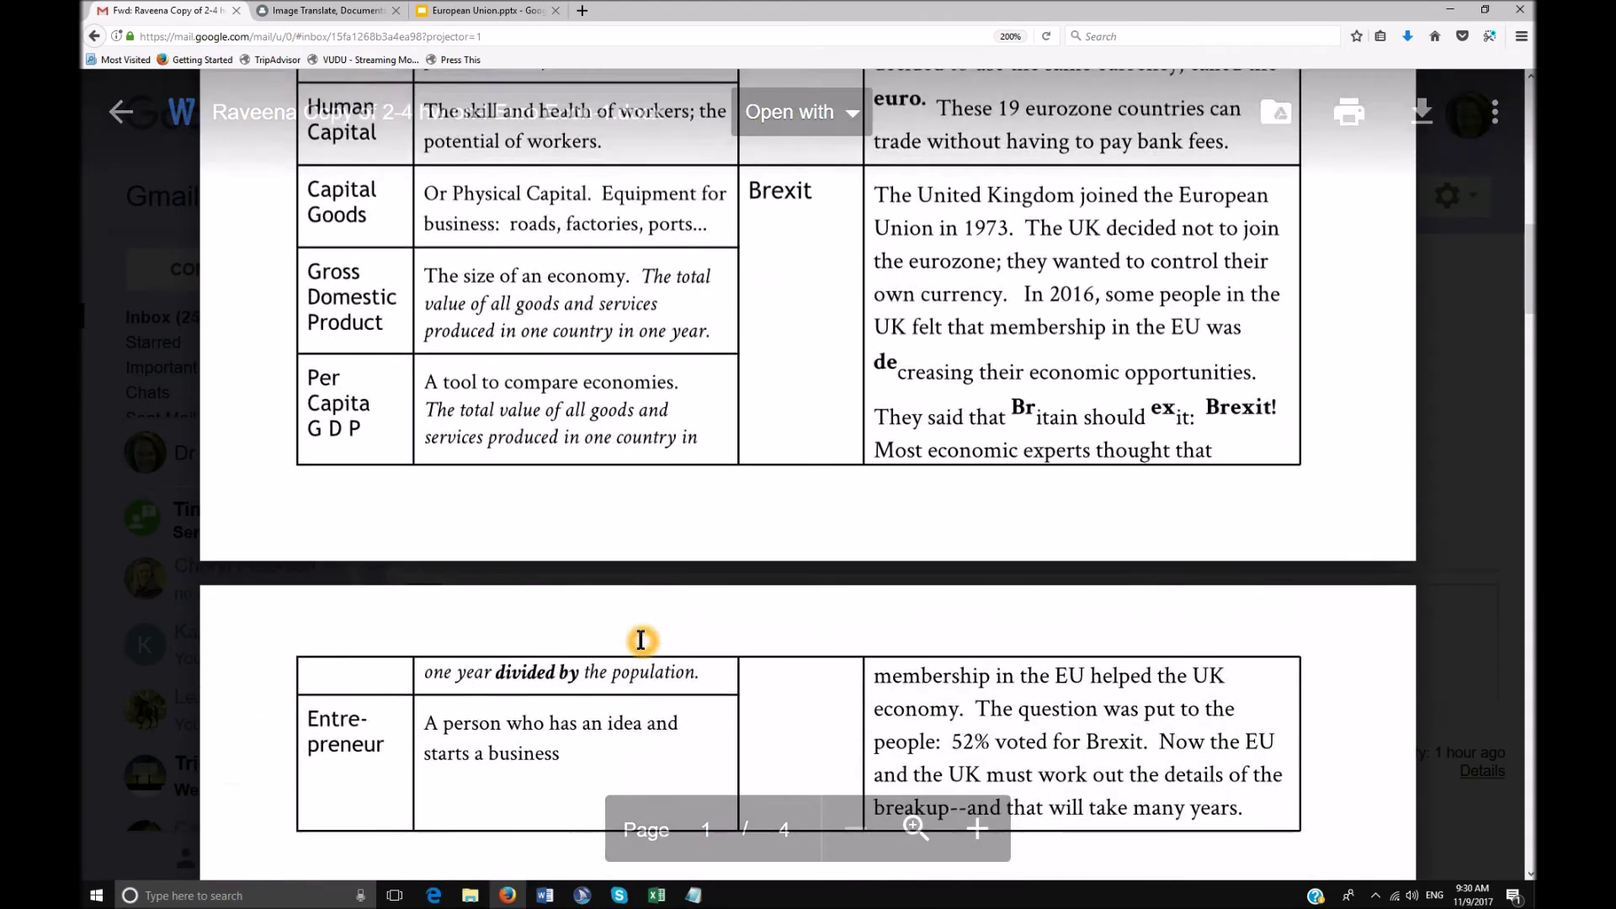
scroll(642, 640, down, 3)
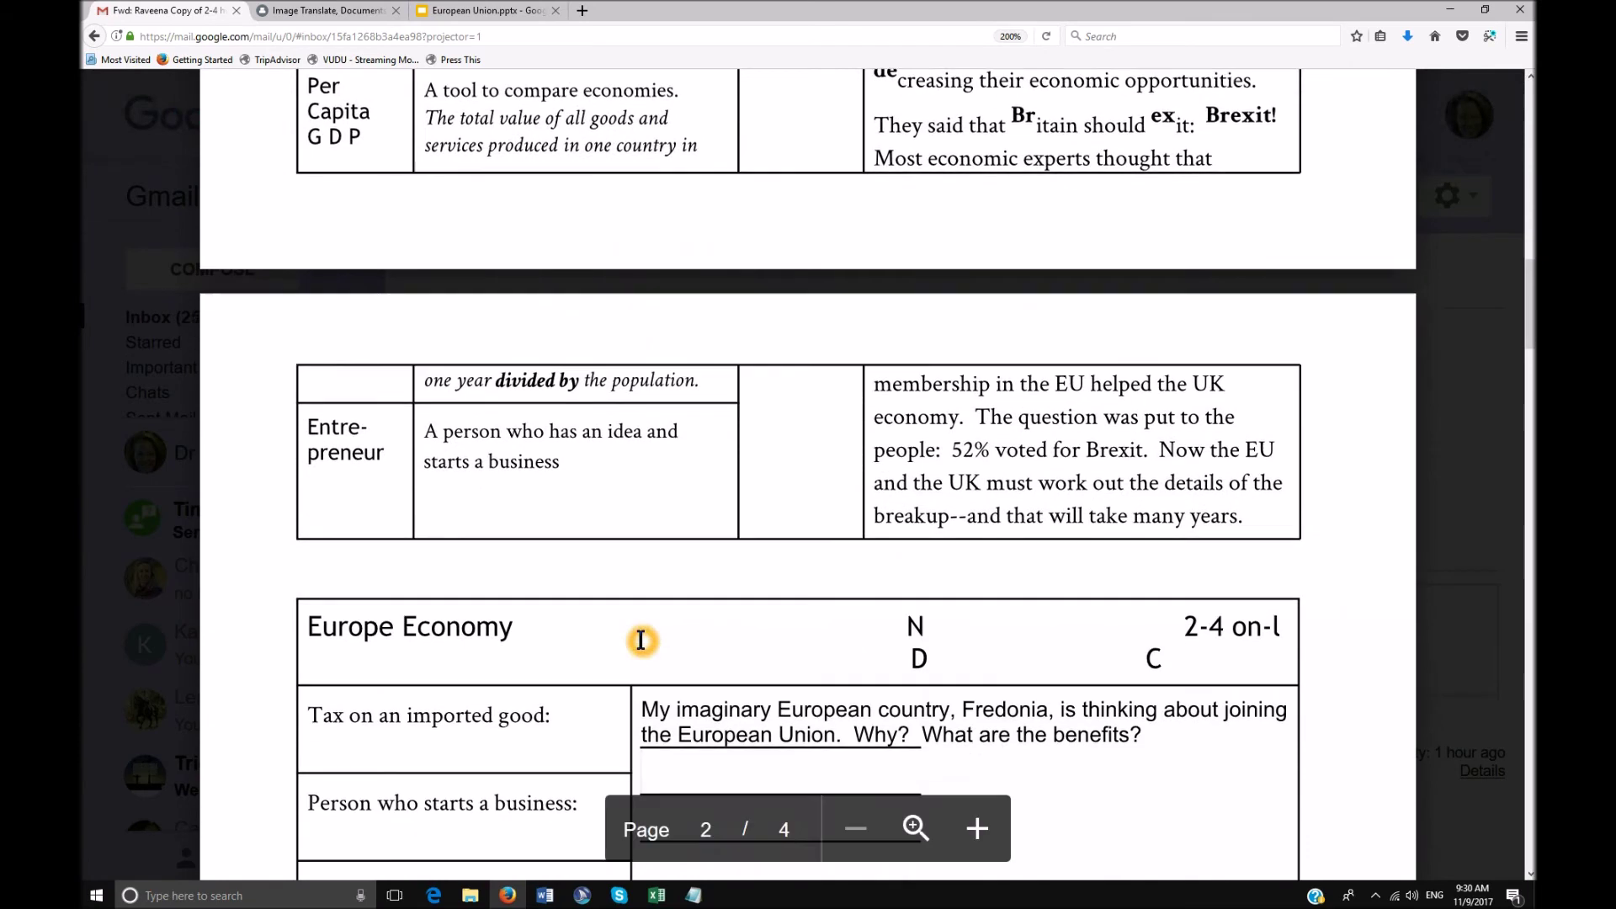
click(330, 433)
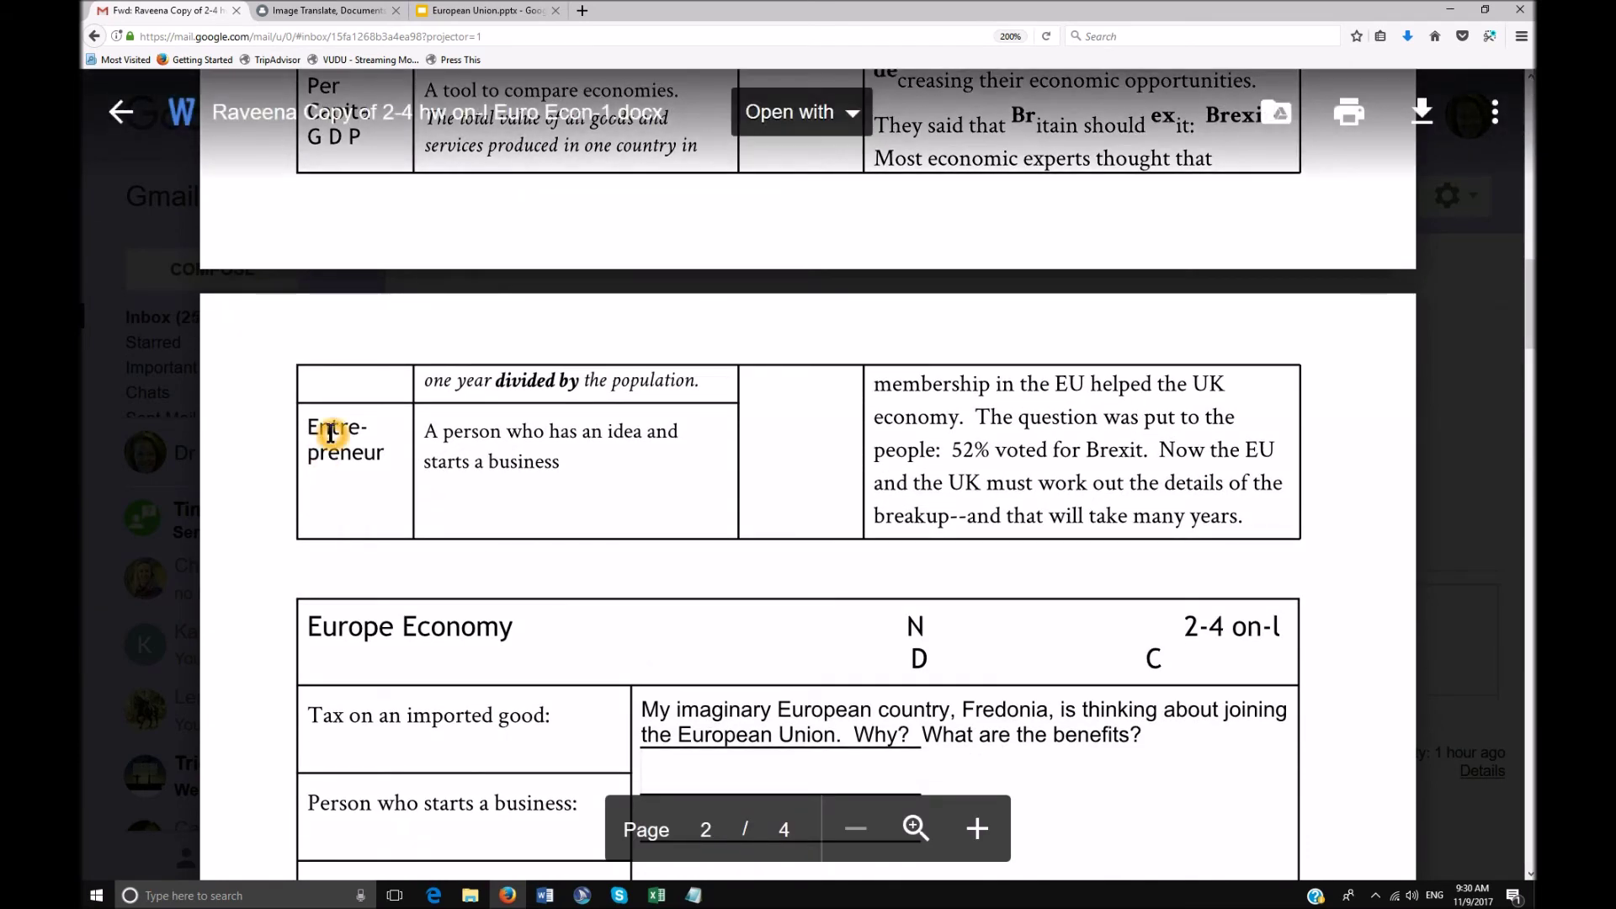
click(782, 488)
scroll(758, 475, down, 3)
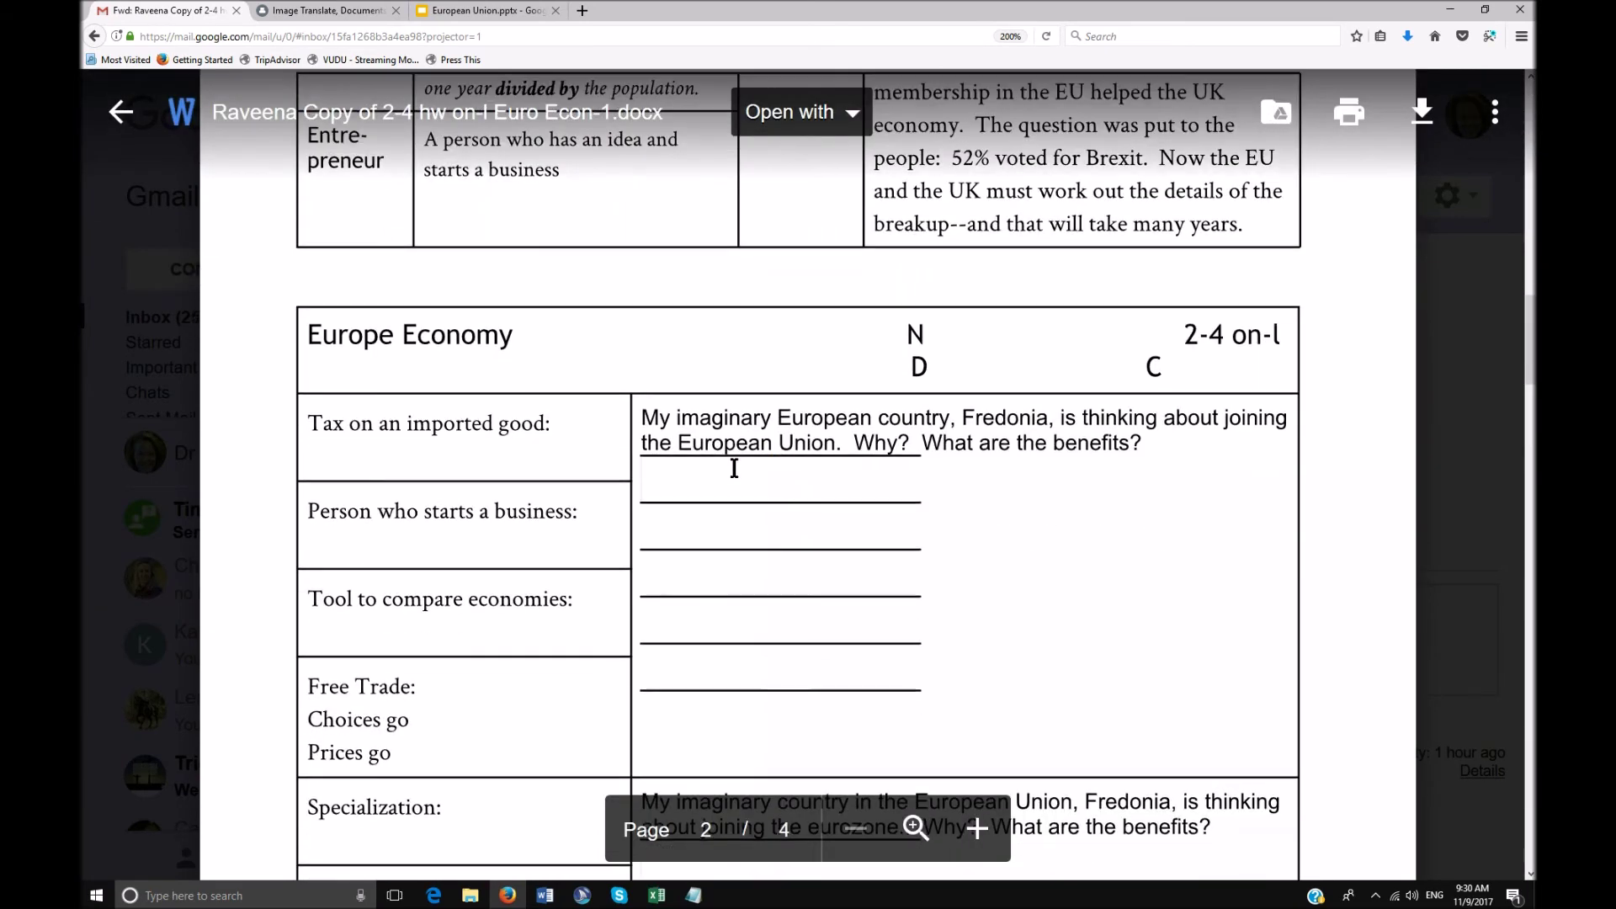
click(889, 342)
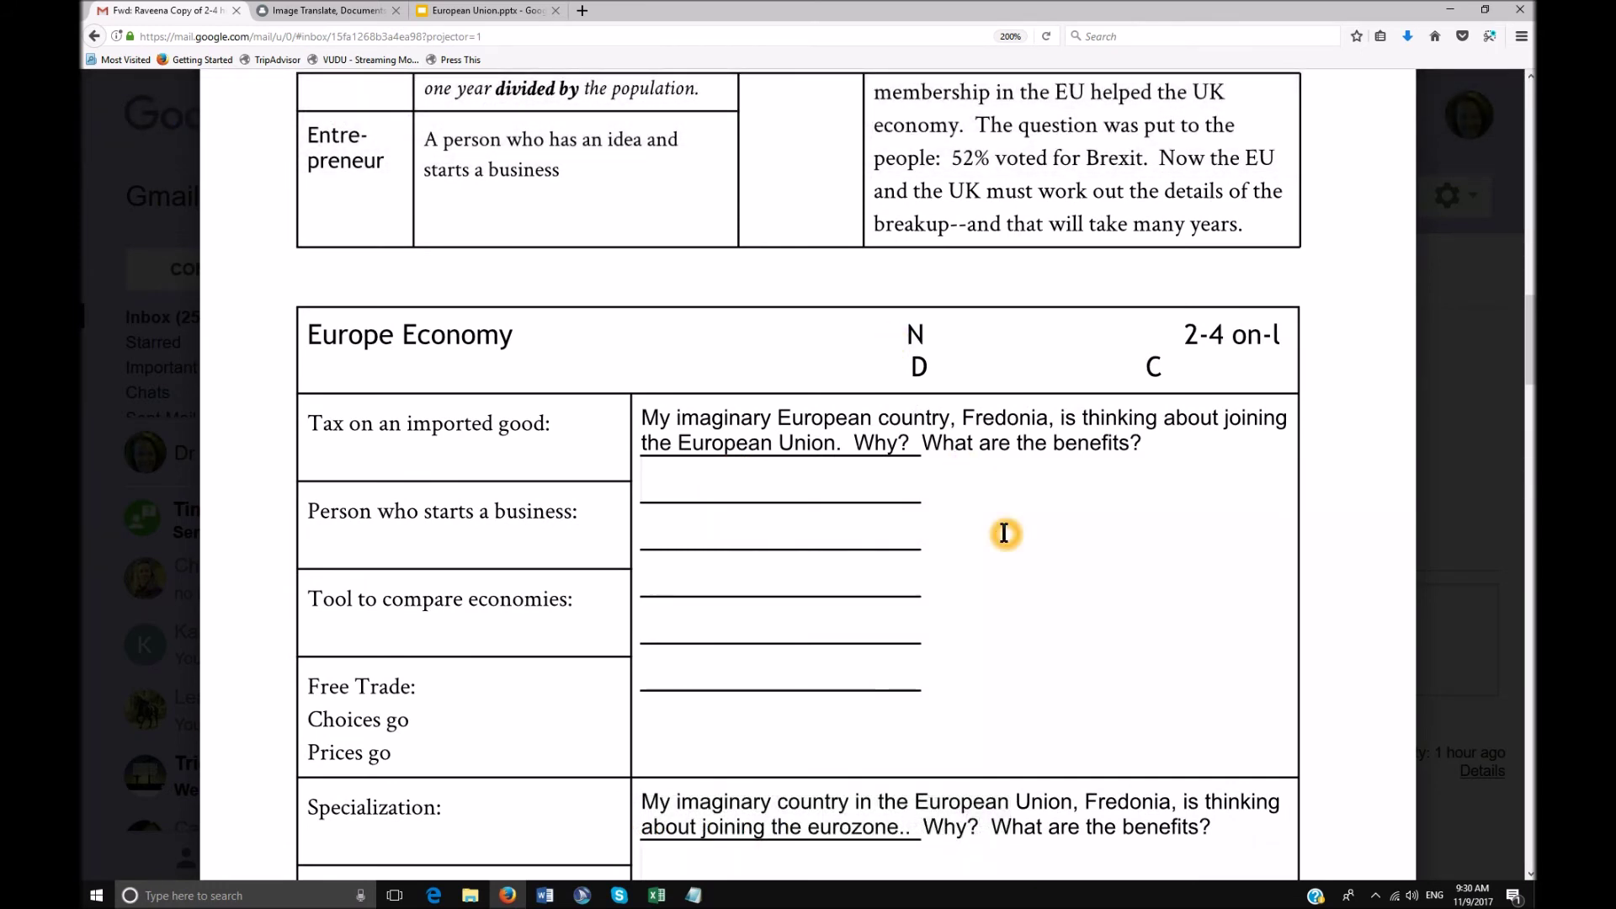
scroll(1004, 534, down, 5)
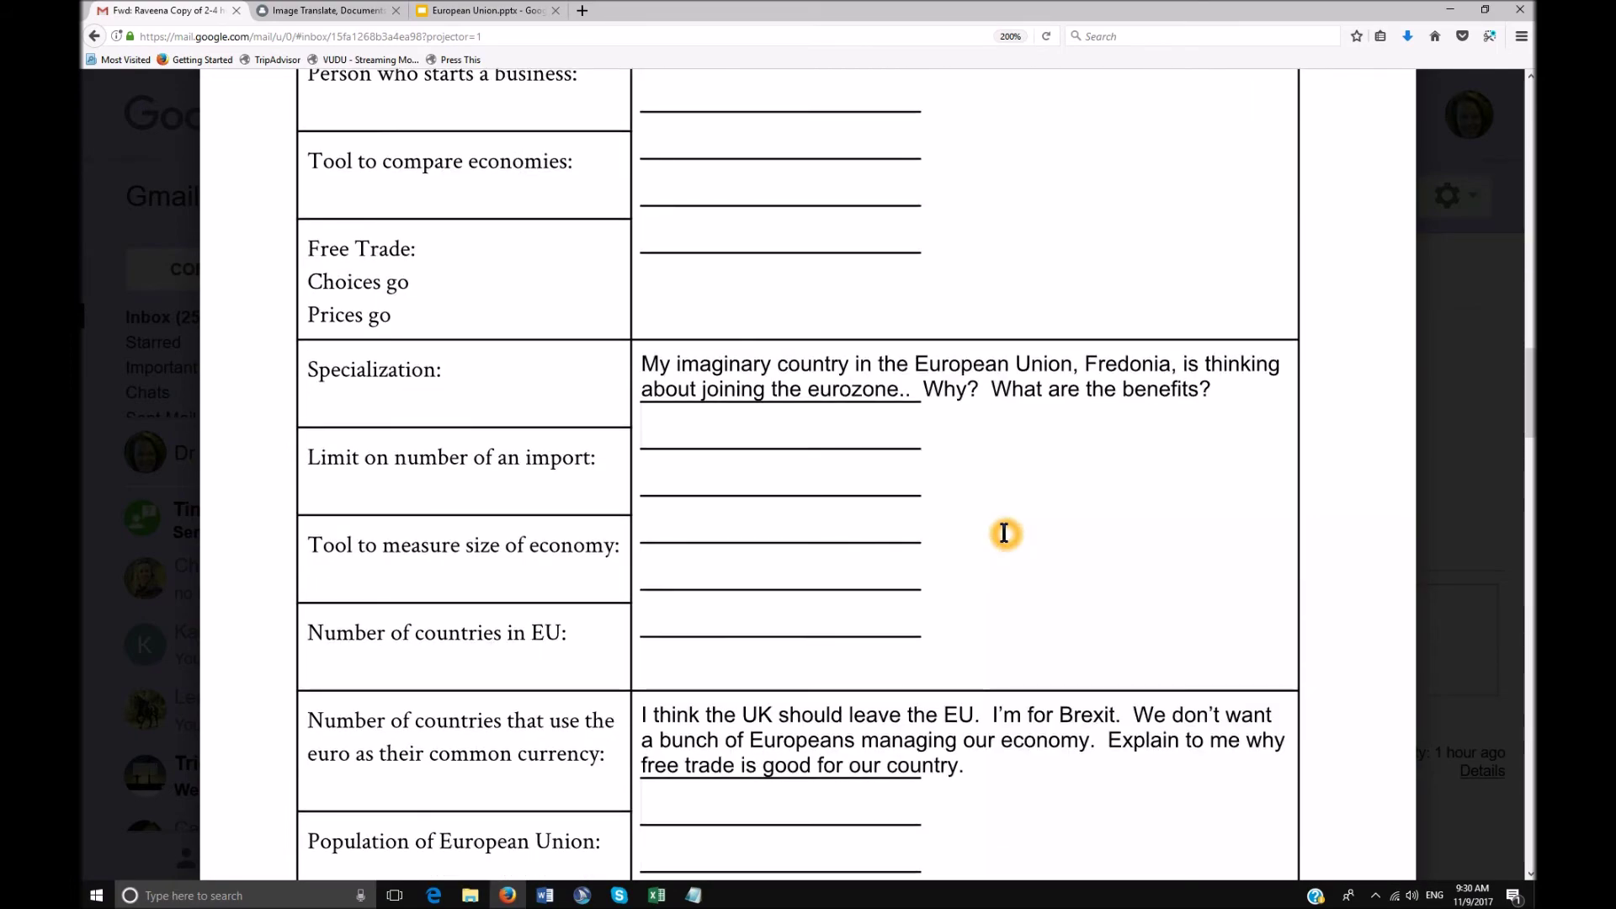
scroll(1004, 533, up, 15)
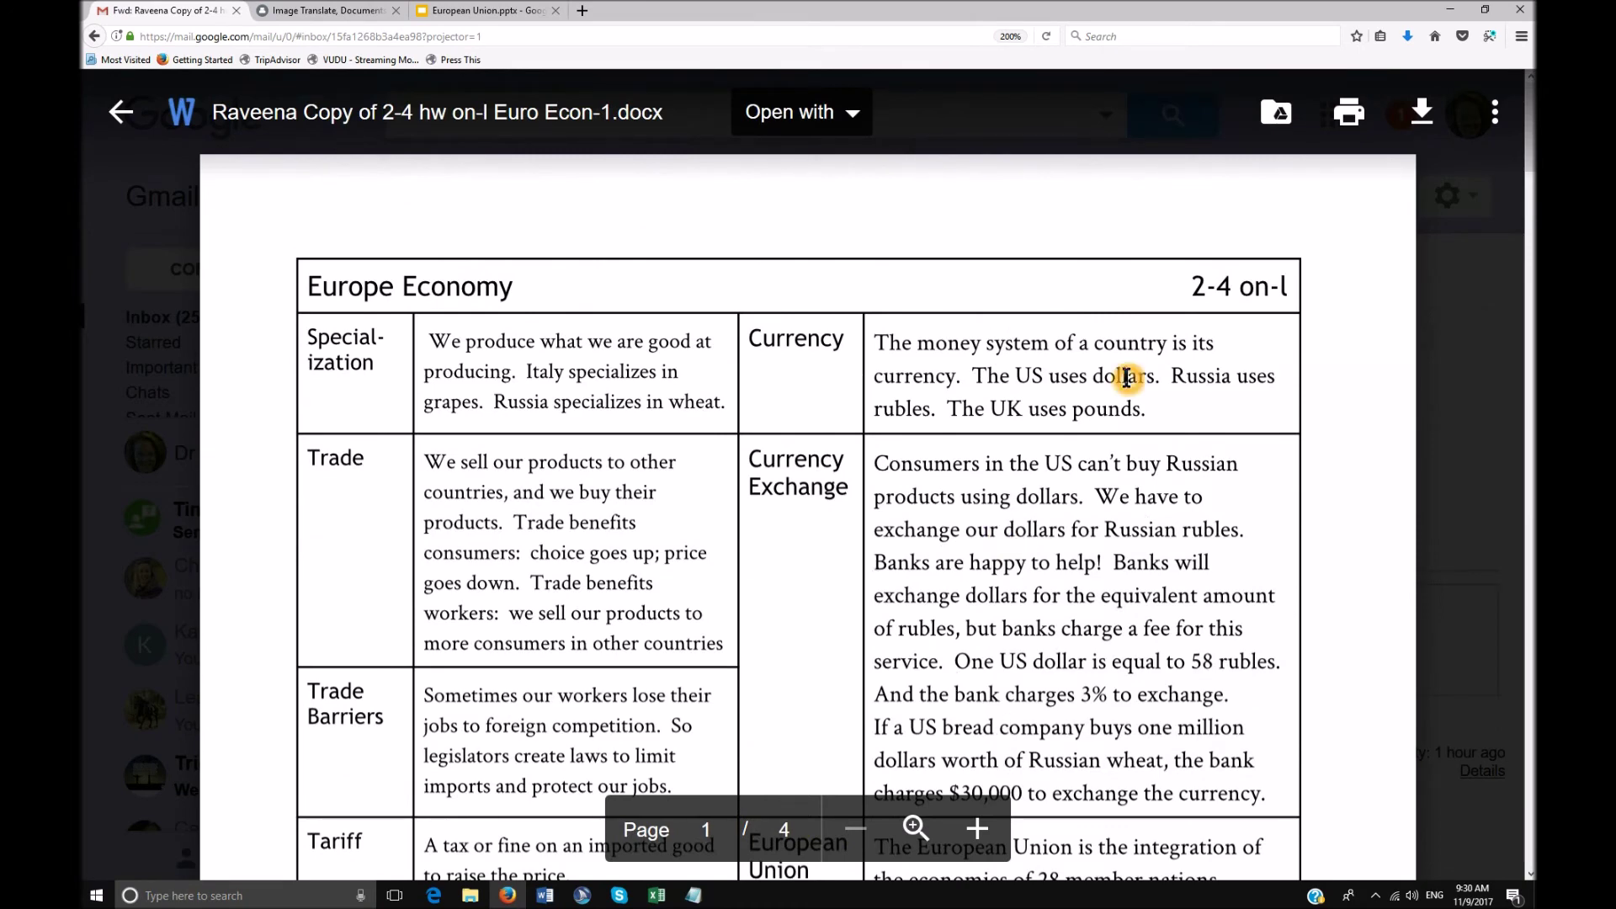
click(850, 123)
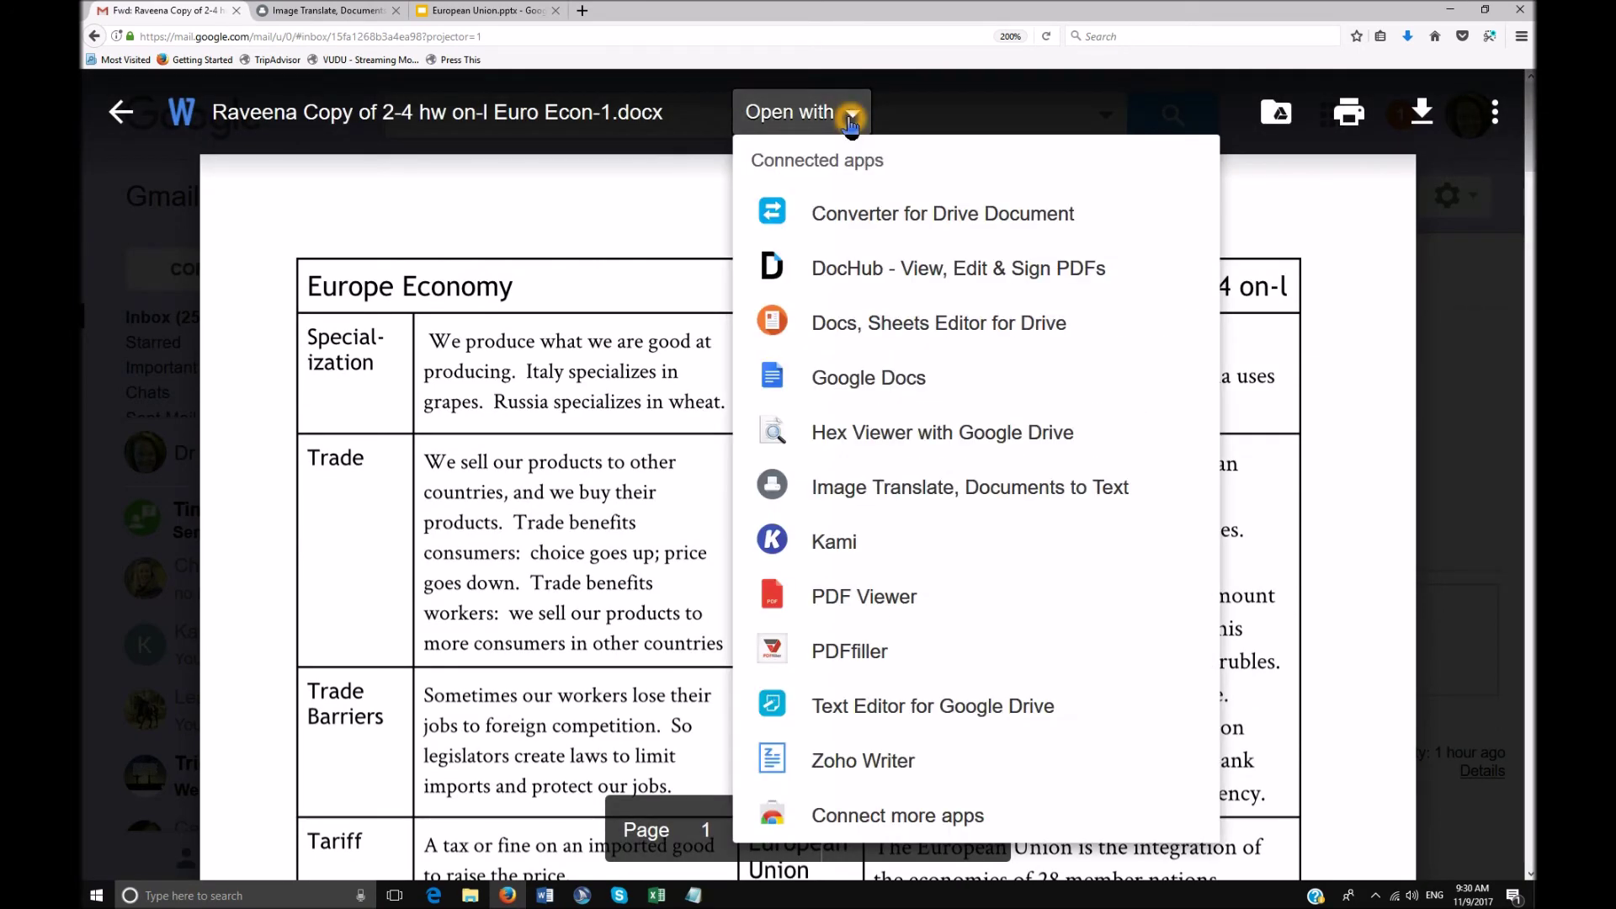
Convert Euro Econ-1.docx with Image Translate, Documents to Text using Convert to Text & Translate.
click(900, 498)
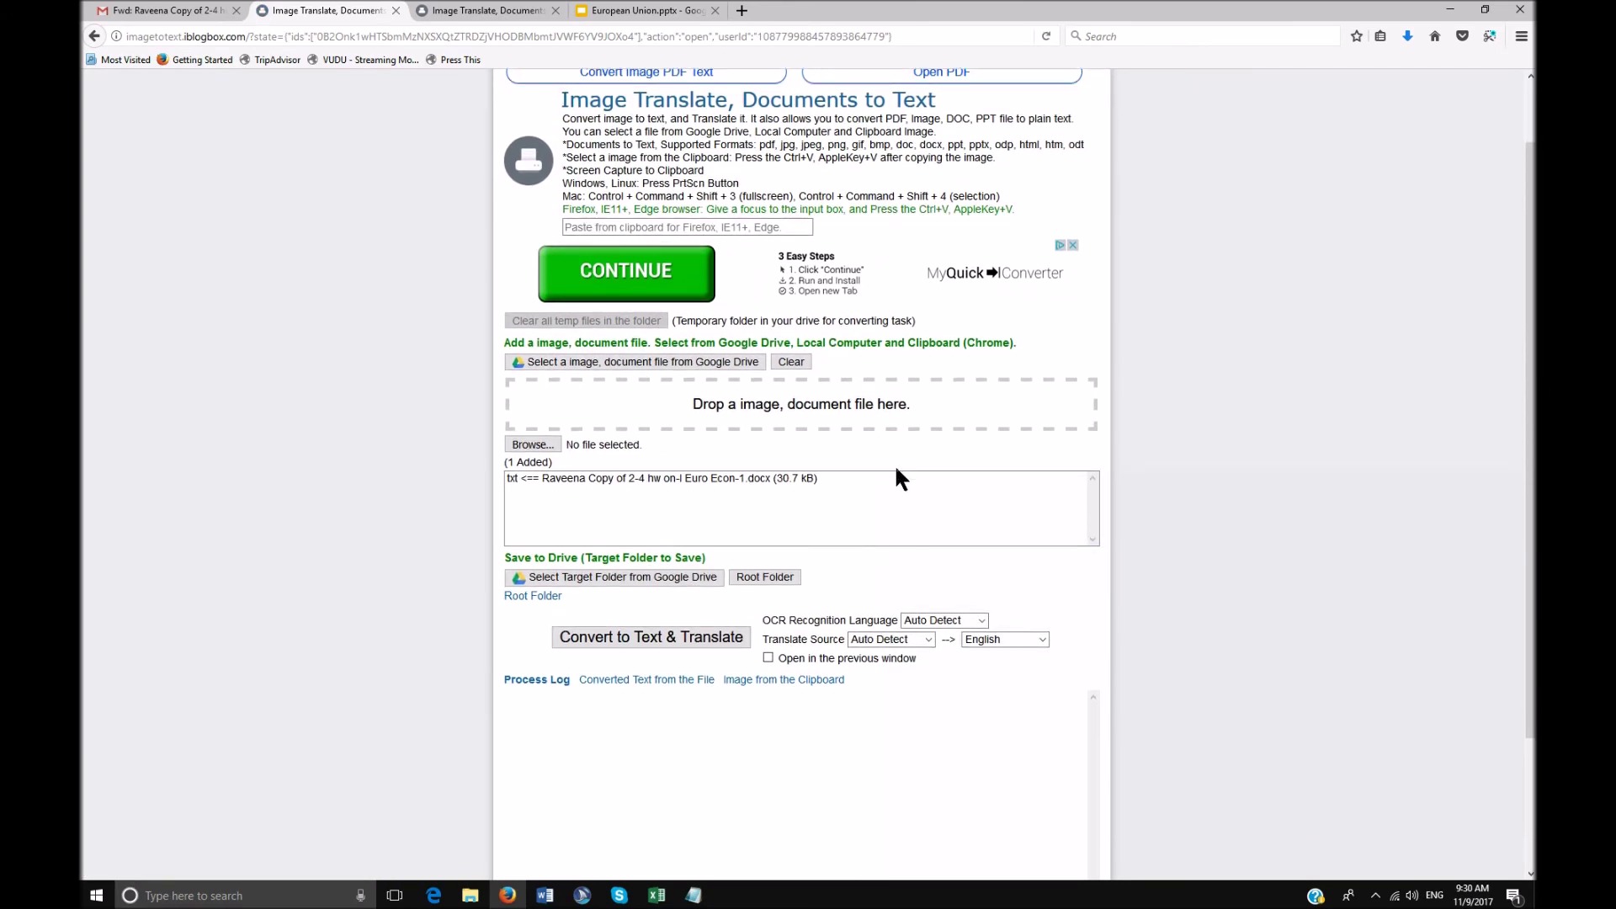
click(675, 636)
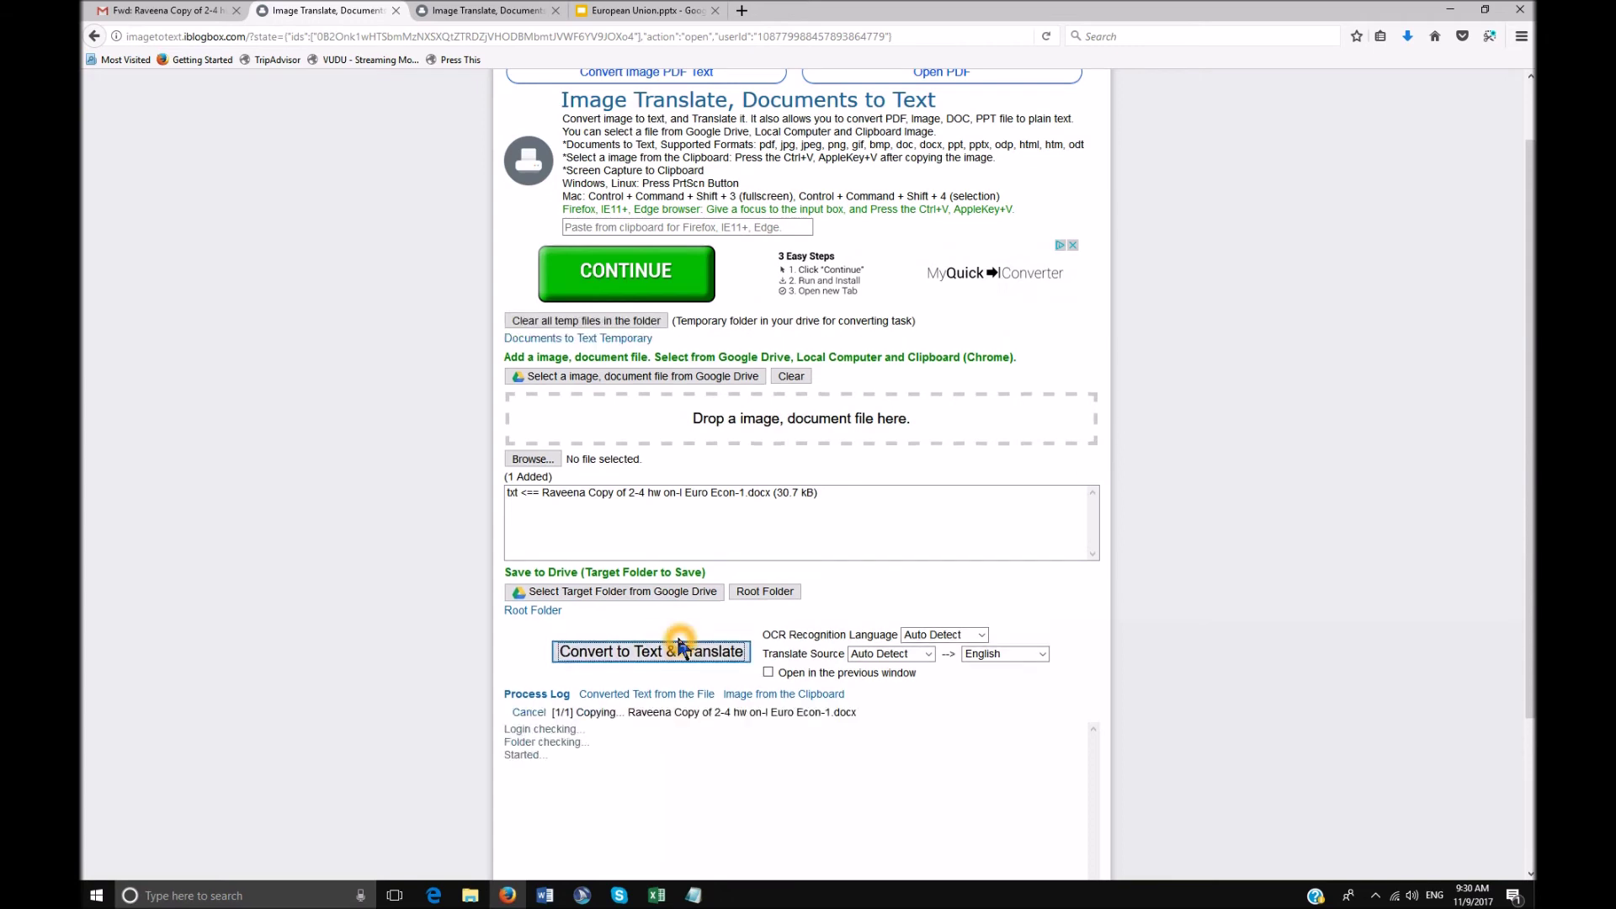
scroll(679, 648, down, 3)
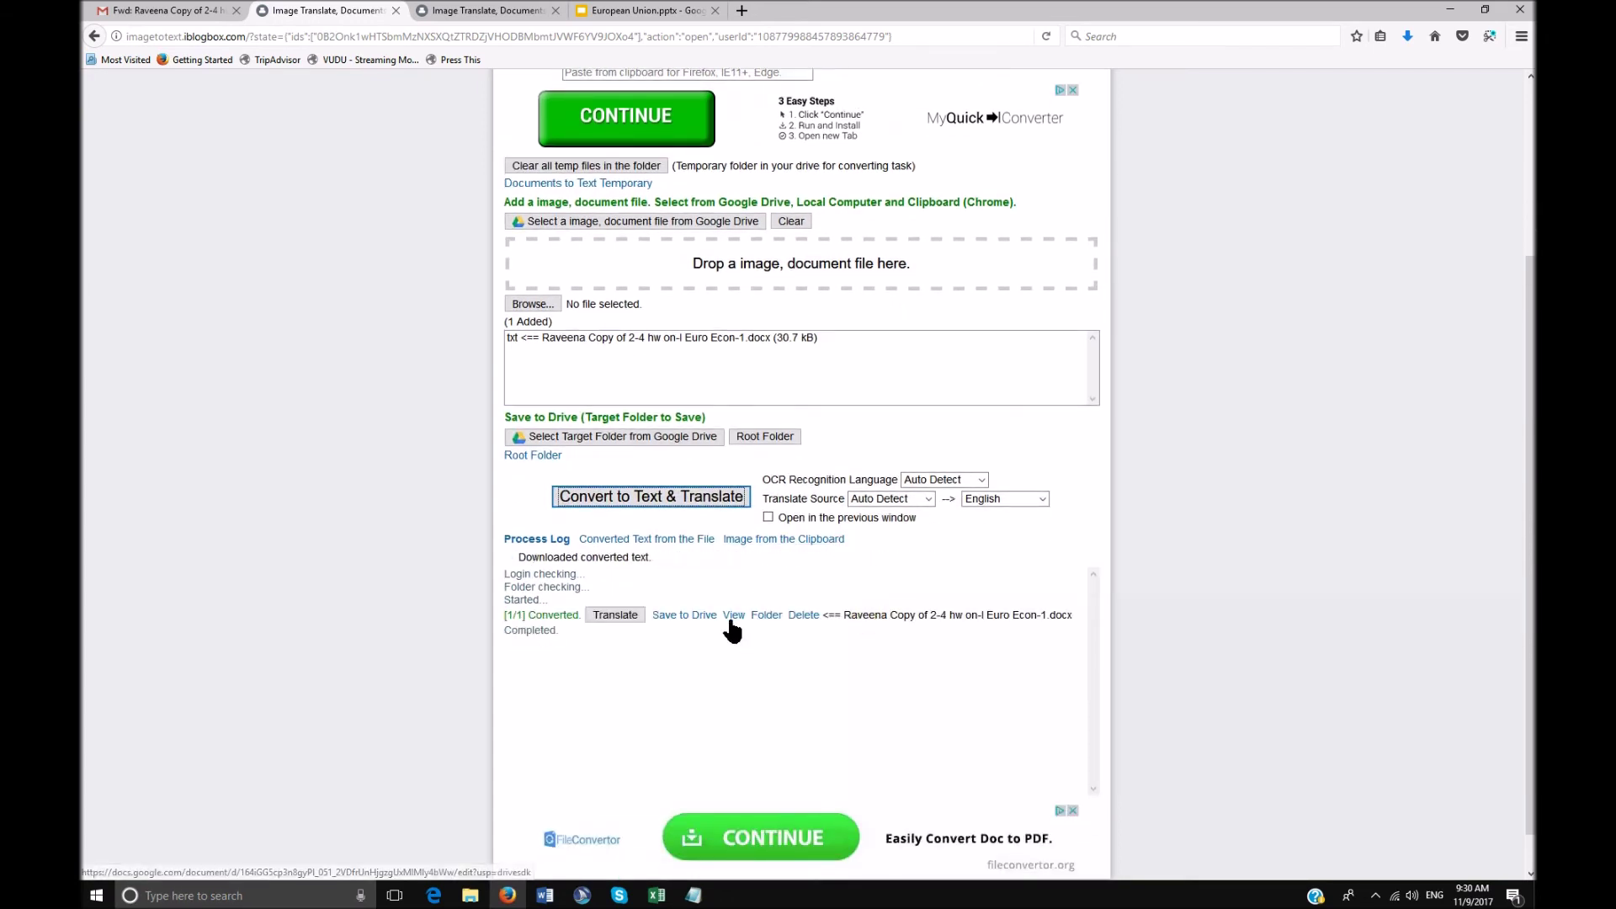
click(733, 614)
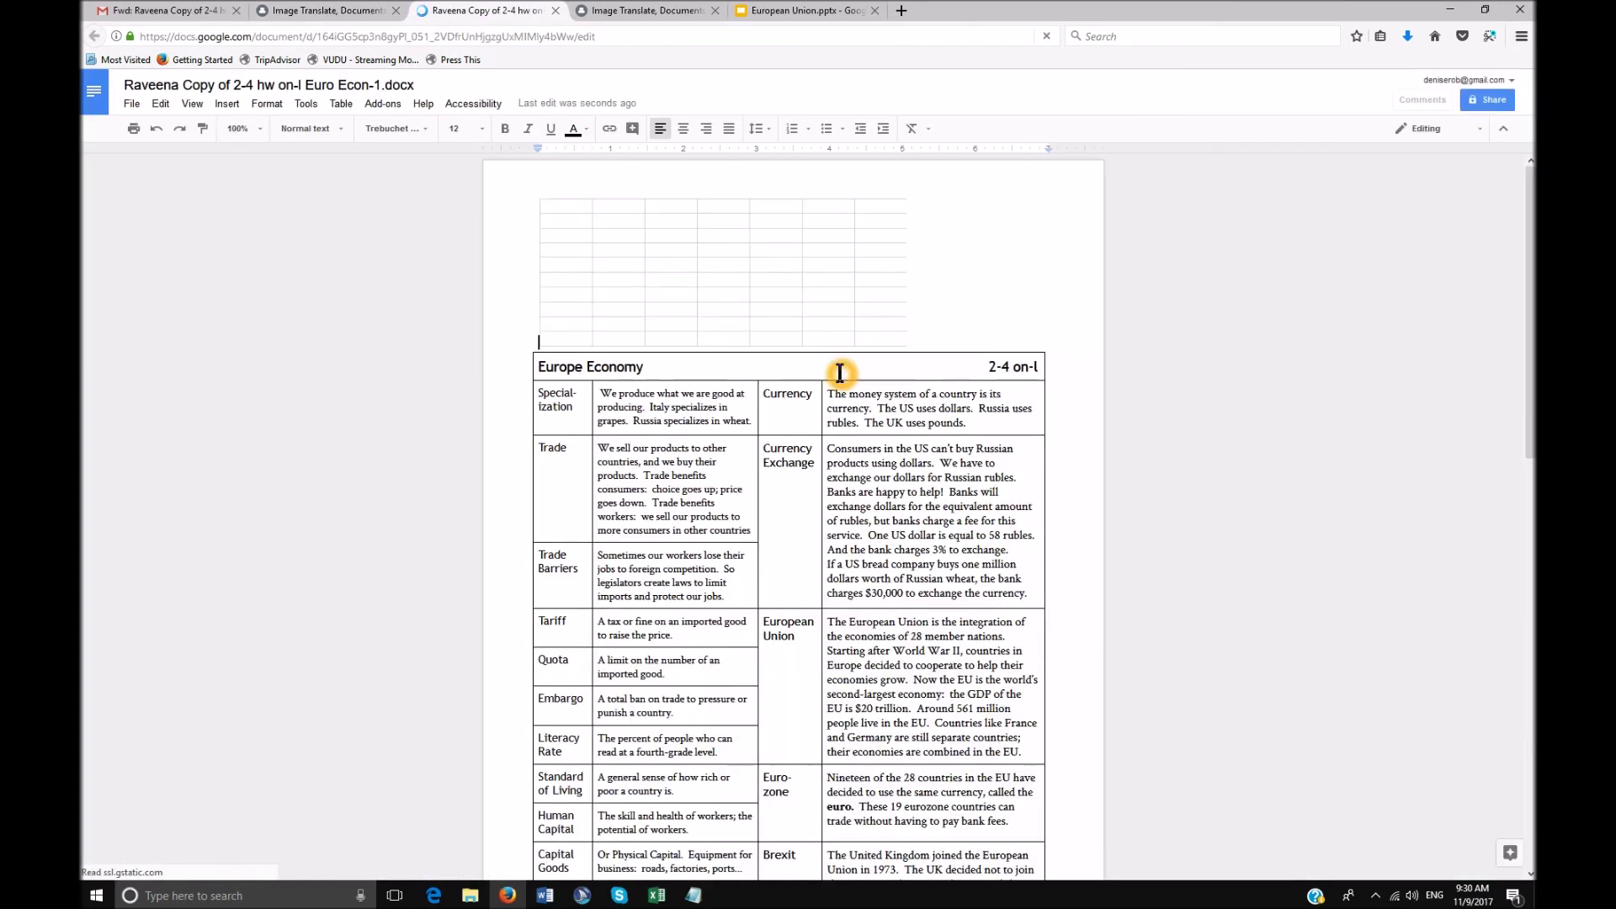
Delete the empty grid image above the Europe Economy table in the Google Docs copy.
mouse_move(759, 328)
mouse_down()
mouse_move(649, 314)
mouse_move(673, 279)
mouse_up()
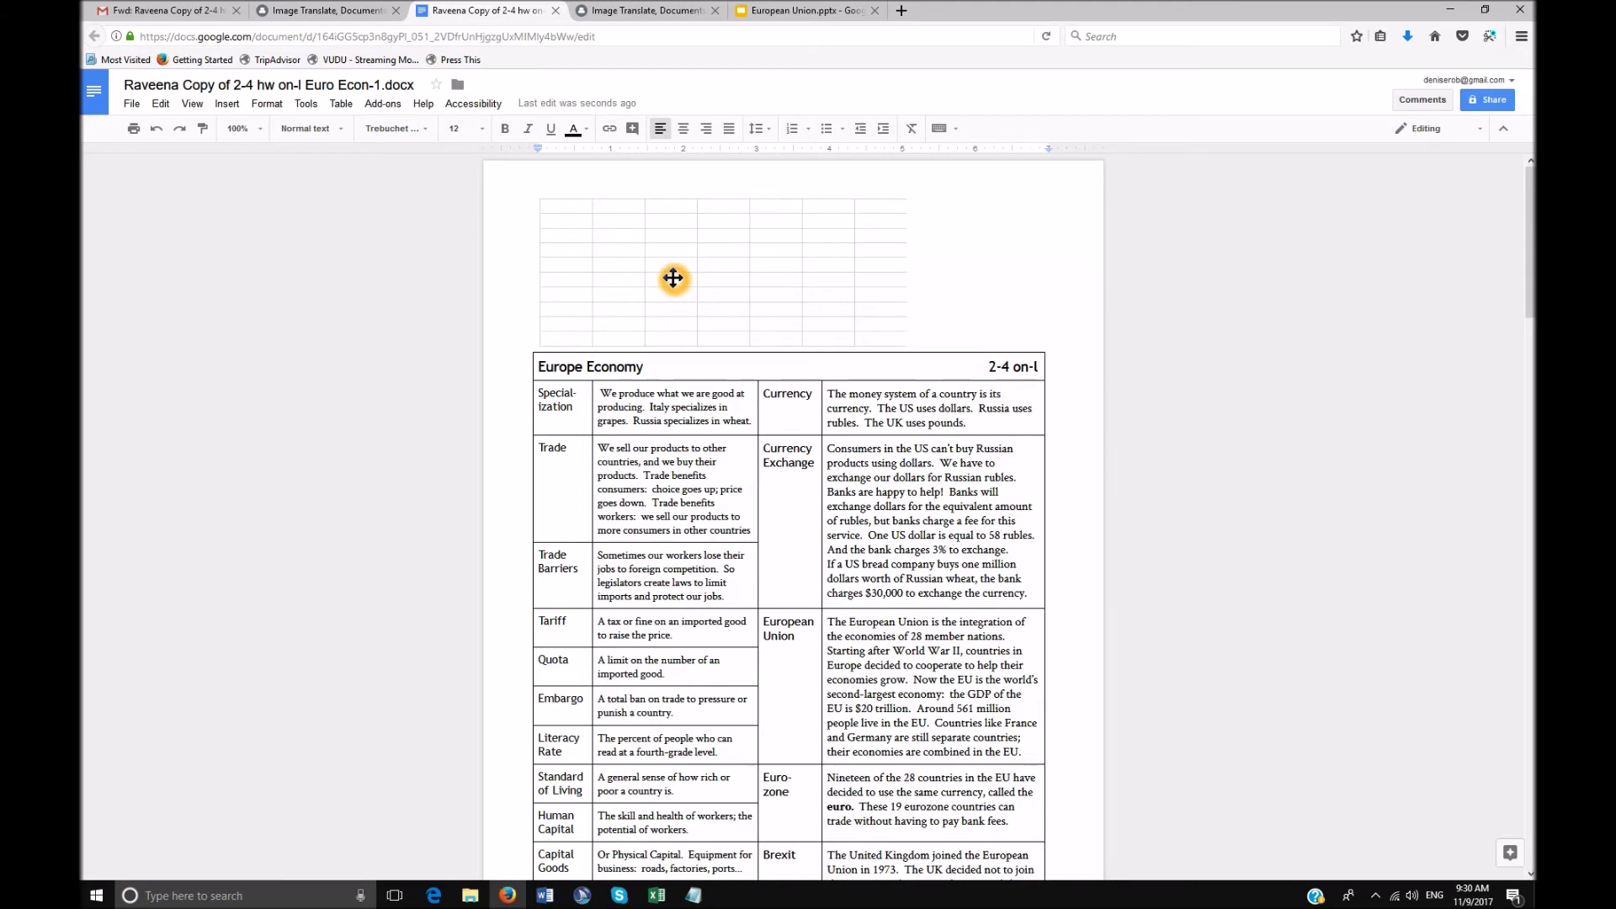
key(Delete)
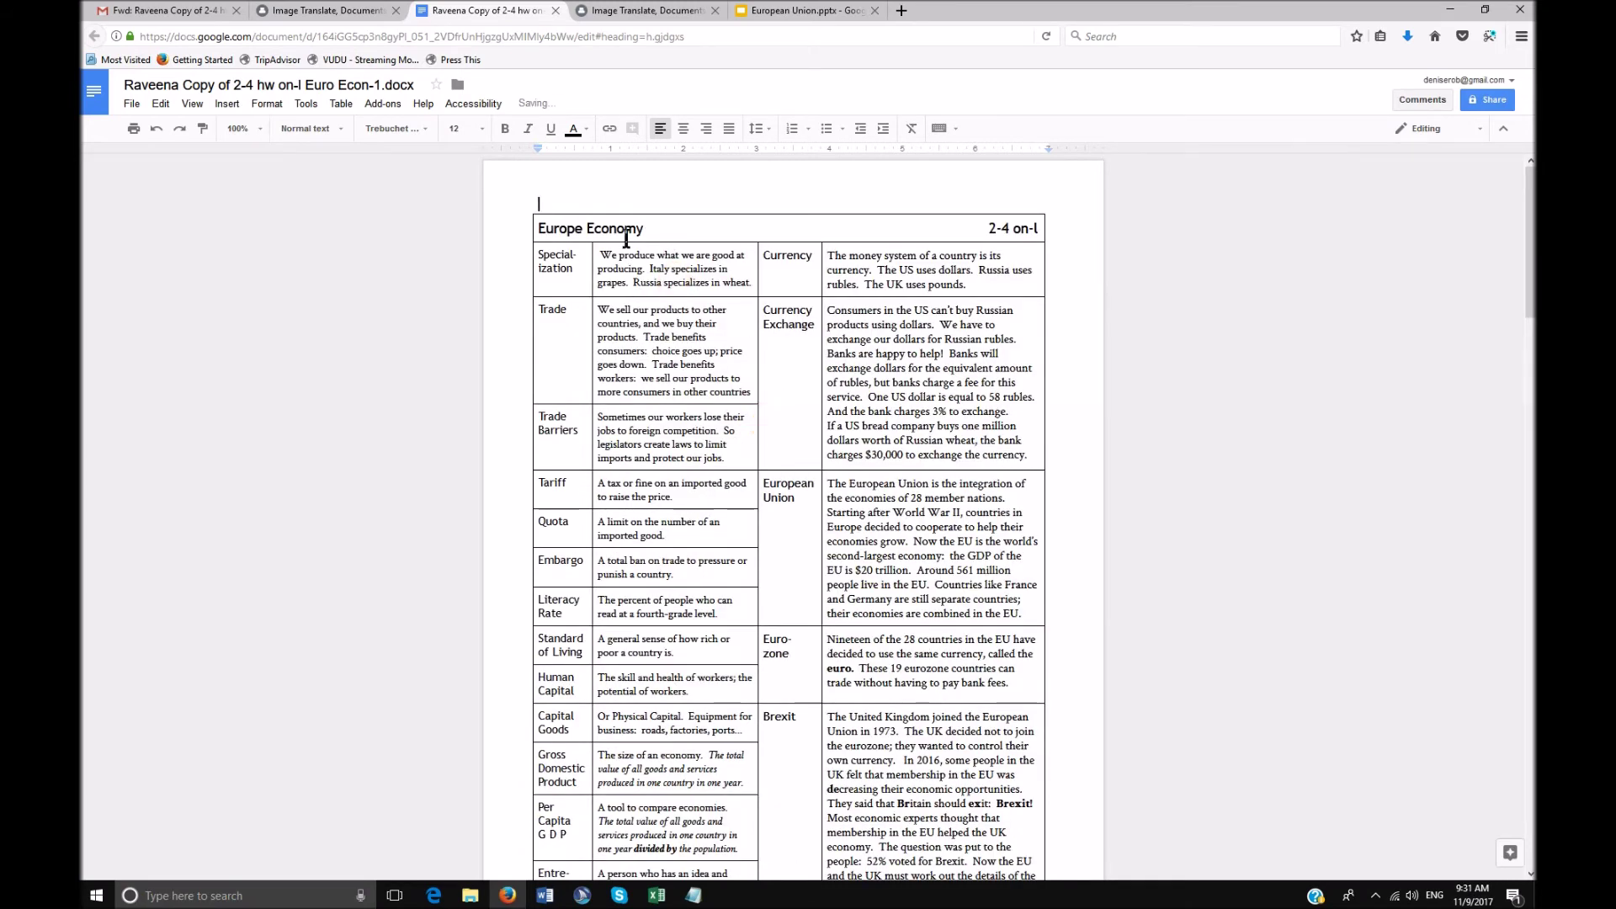
click(132, 104)
Download the Europe Economy document as Rich Text Format (.rtf) and open it in Microsoft Word.
mouse_move(177, 329)
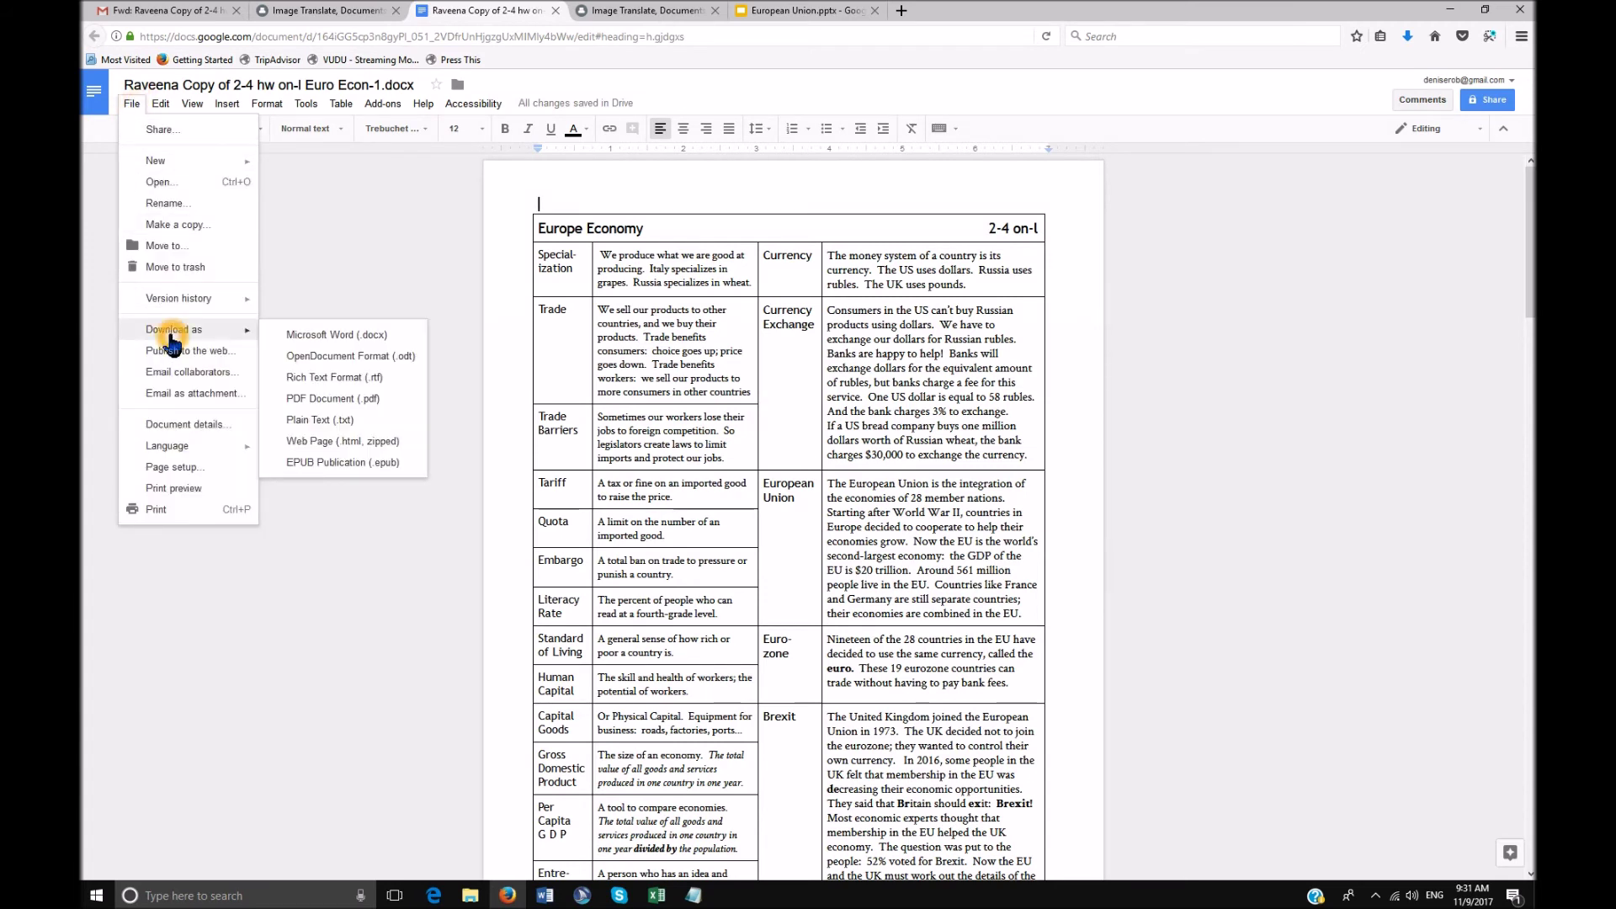
click(313, 421)
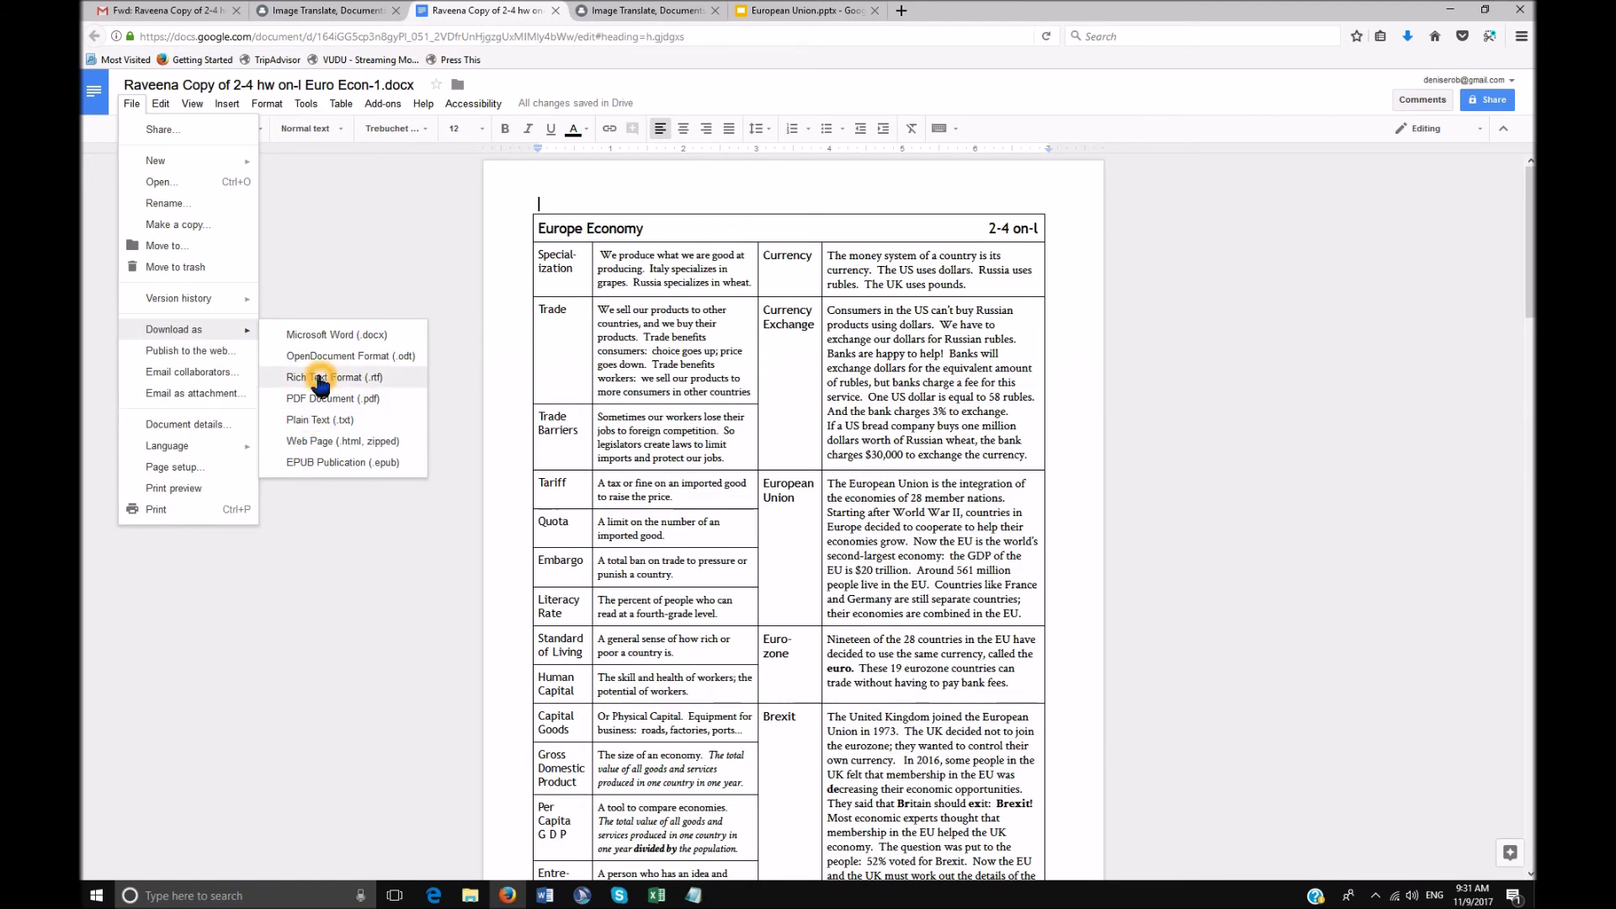
click(319, 379)
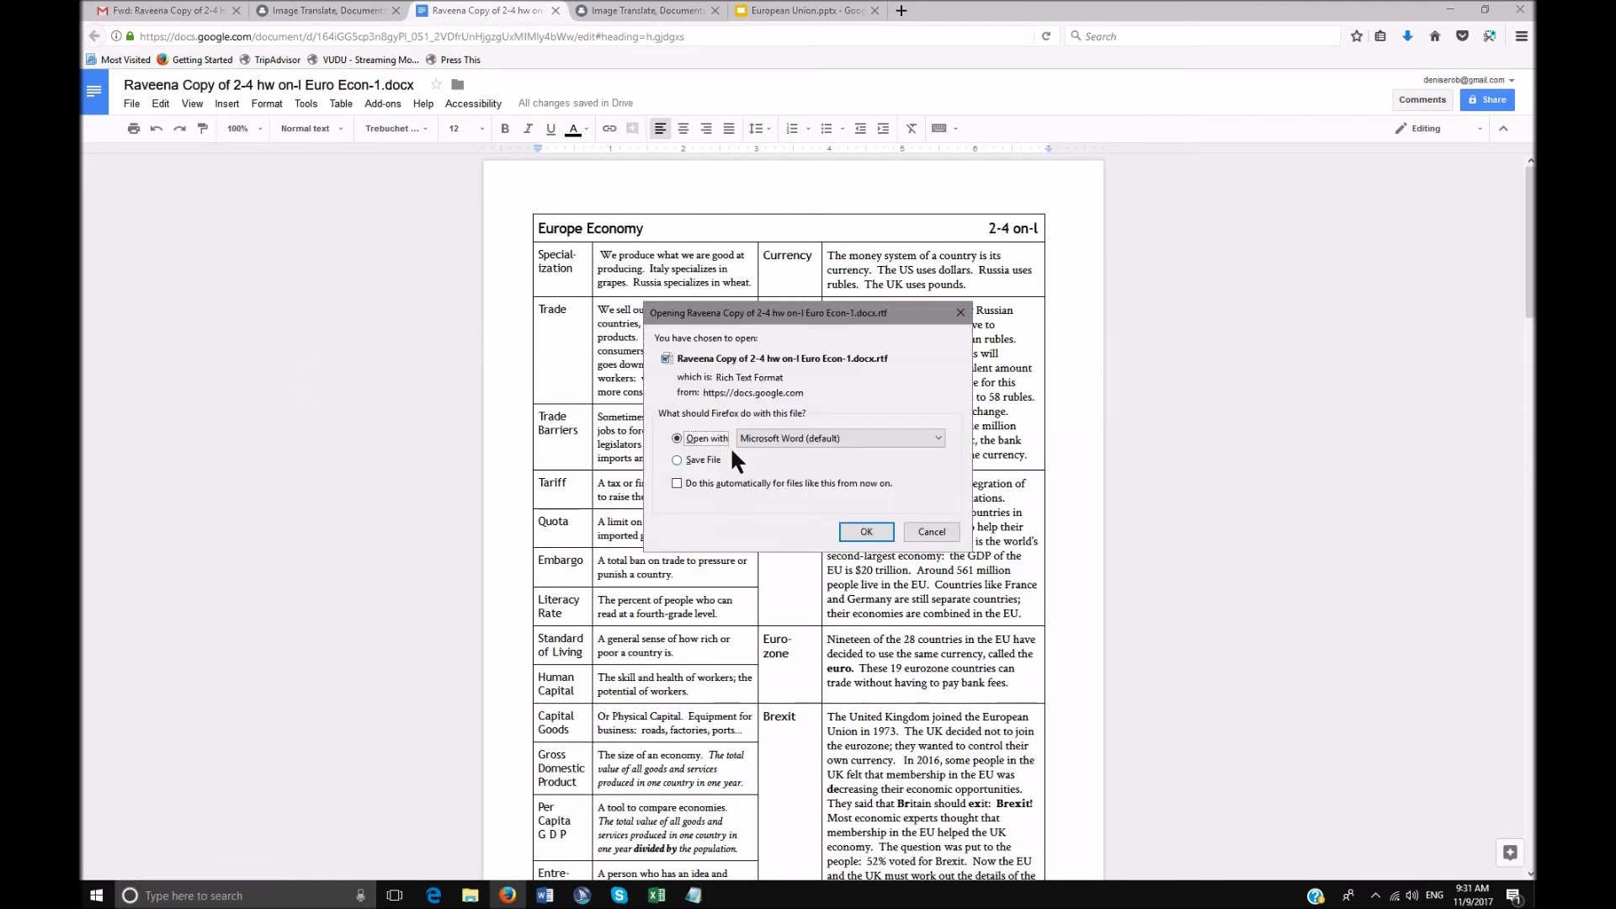
click(867, 530)
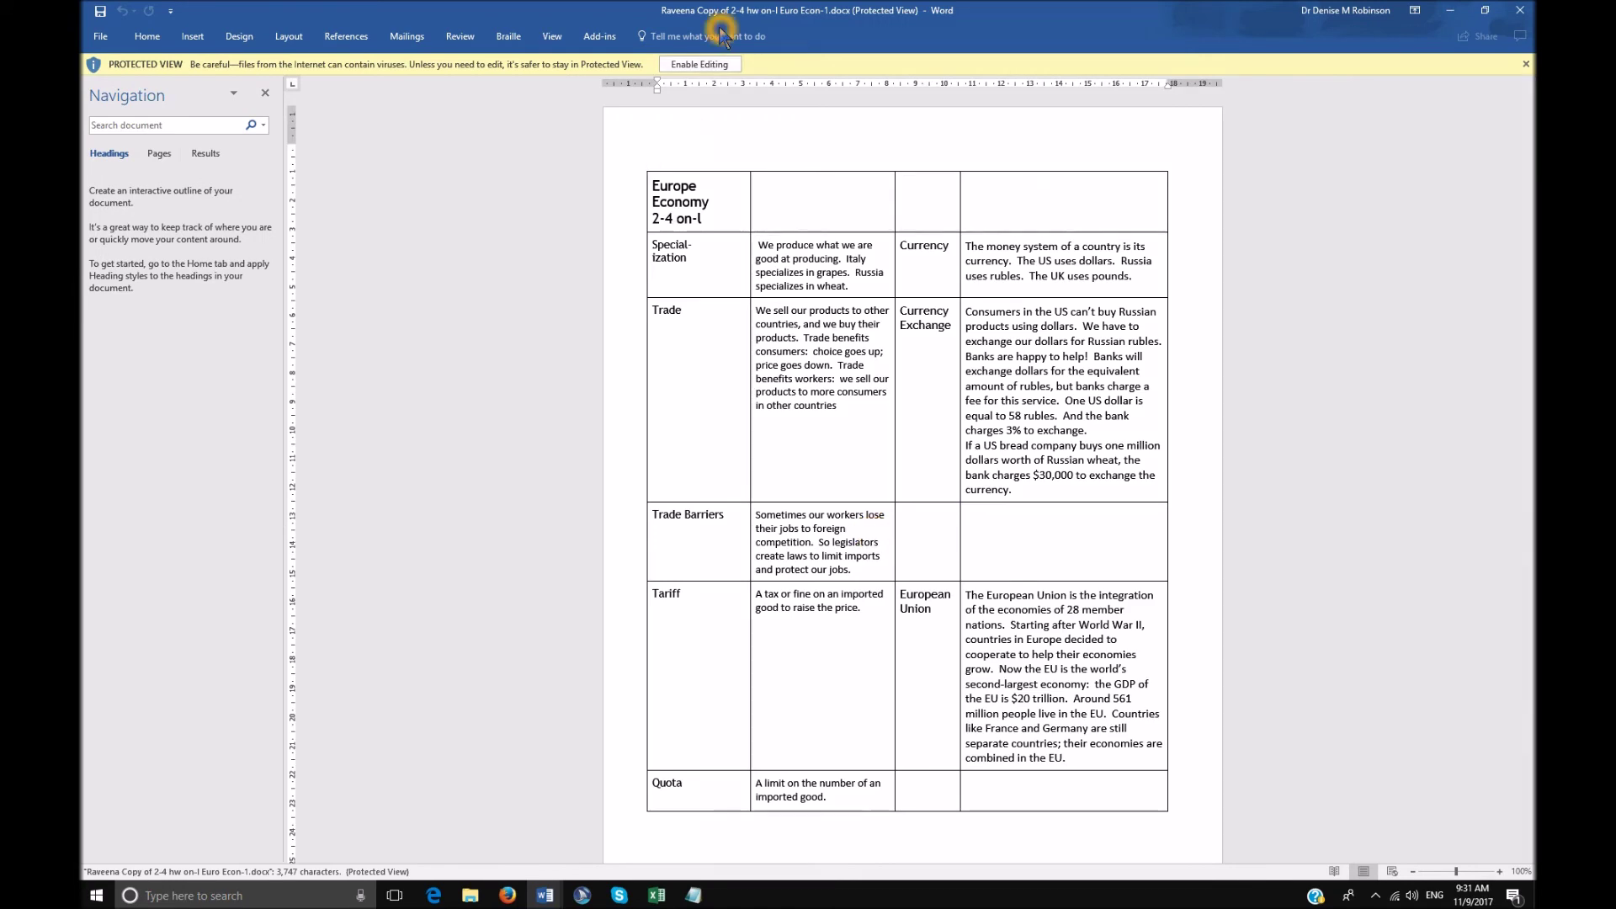
click(725, 64)
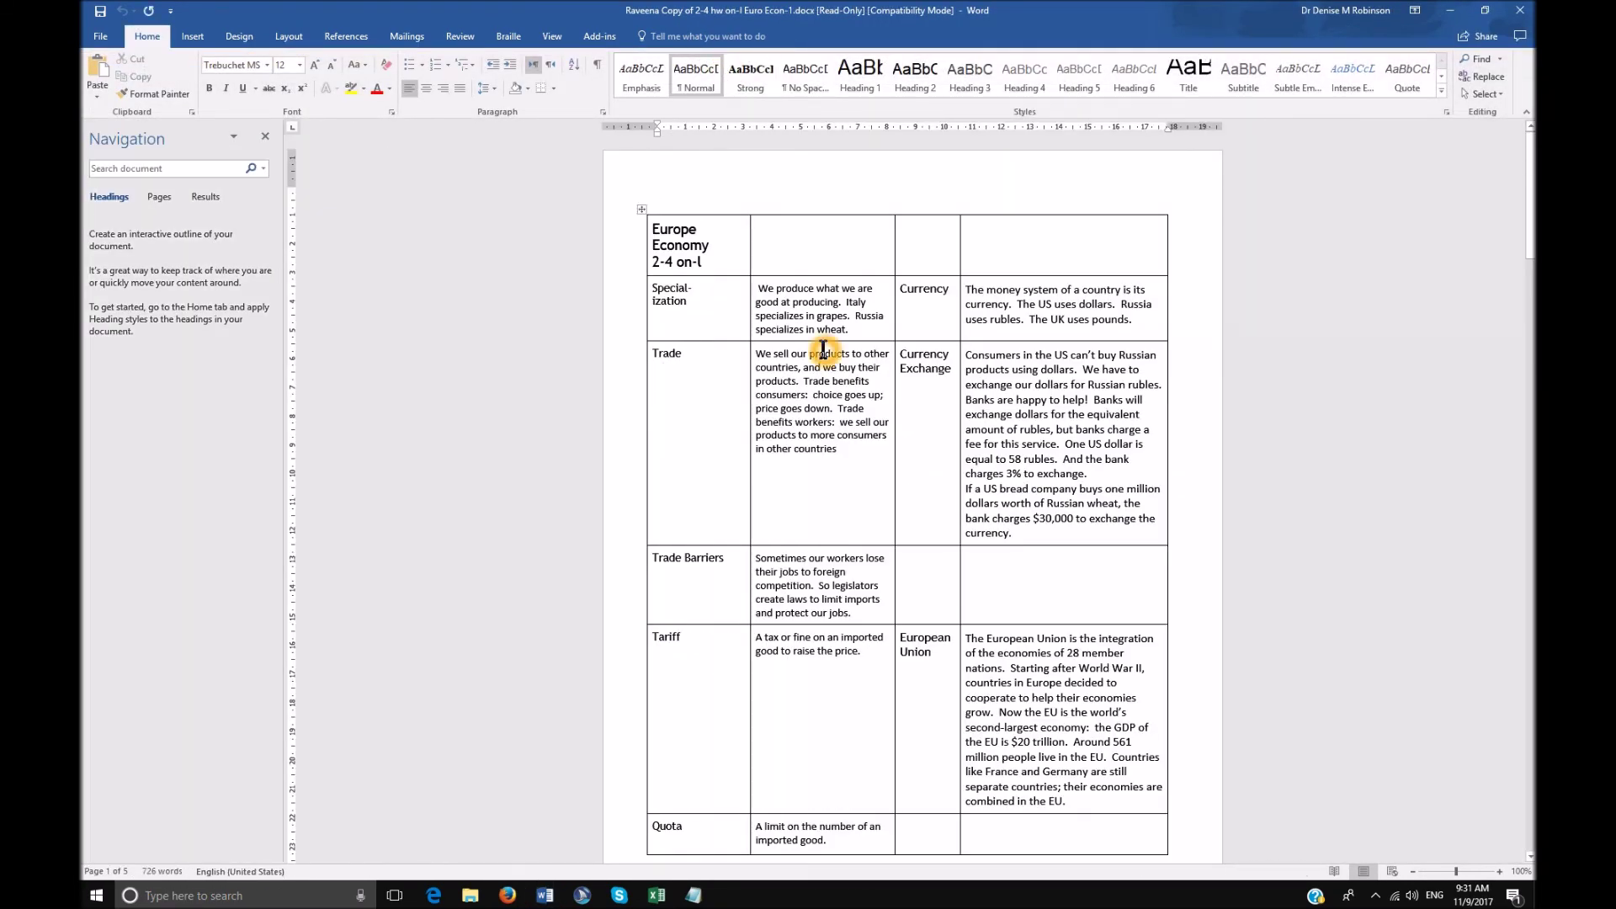
scroll(823, 349, down, 1)
click(712, 301)
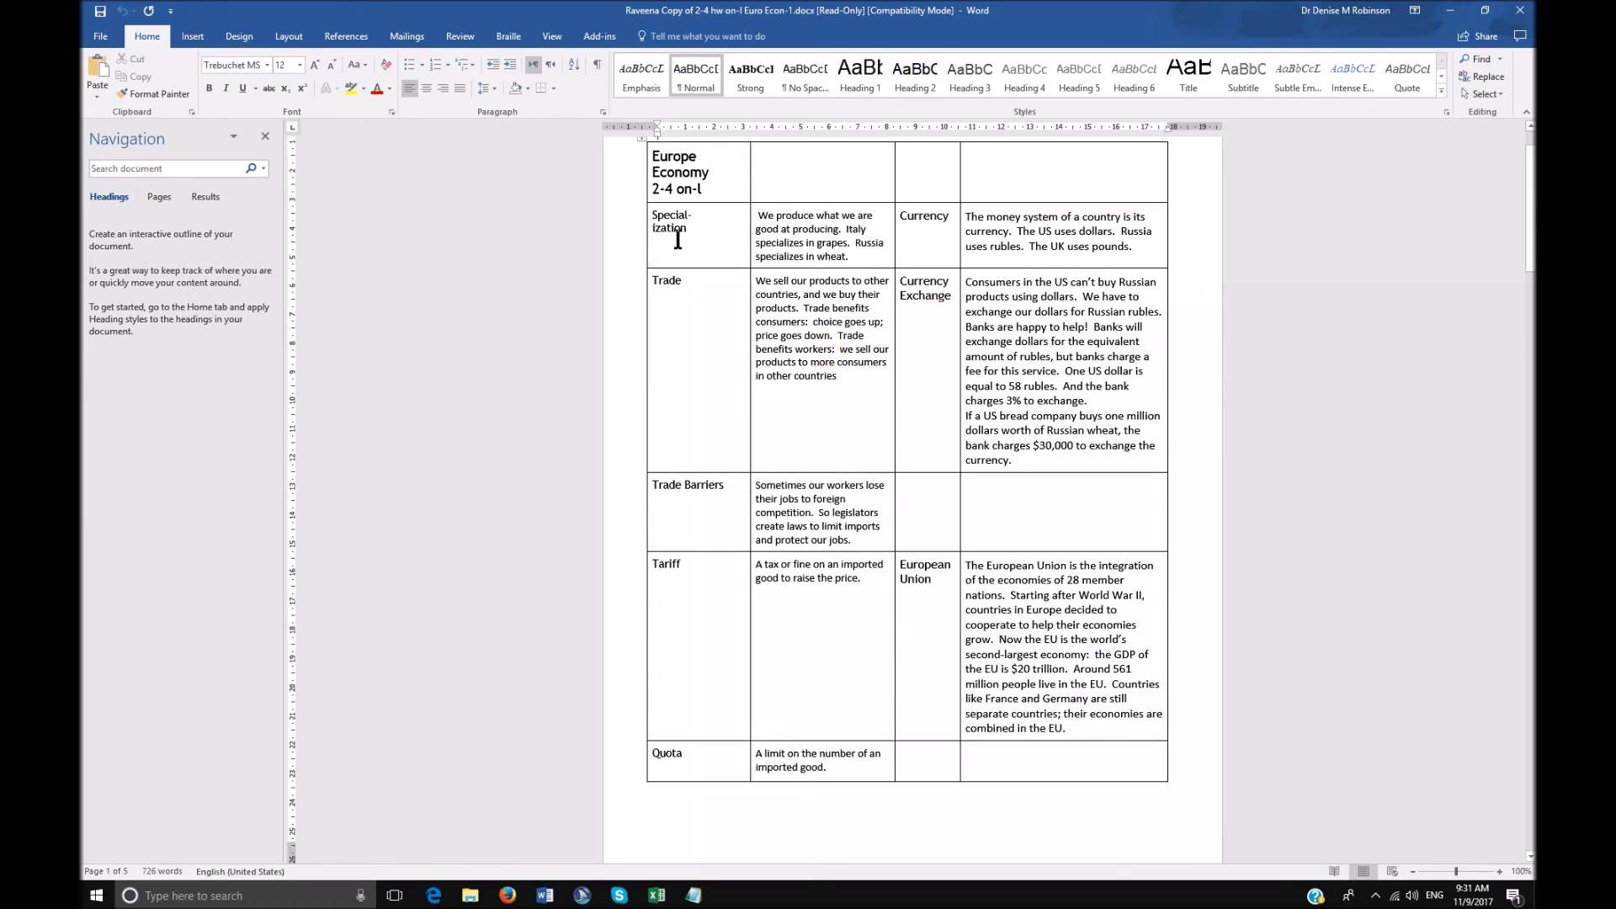
click(679, 240)
click(697, 329)
click(685, 518)
click(945, 519)
click(930, 513)
click(900, 549)
scroll(900, 548, down, 2)
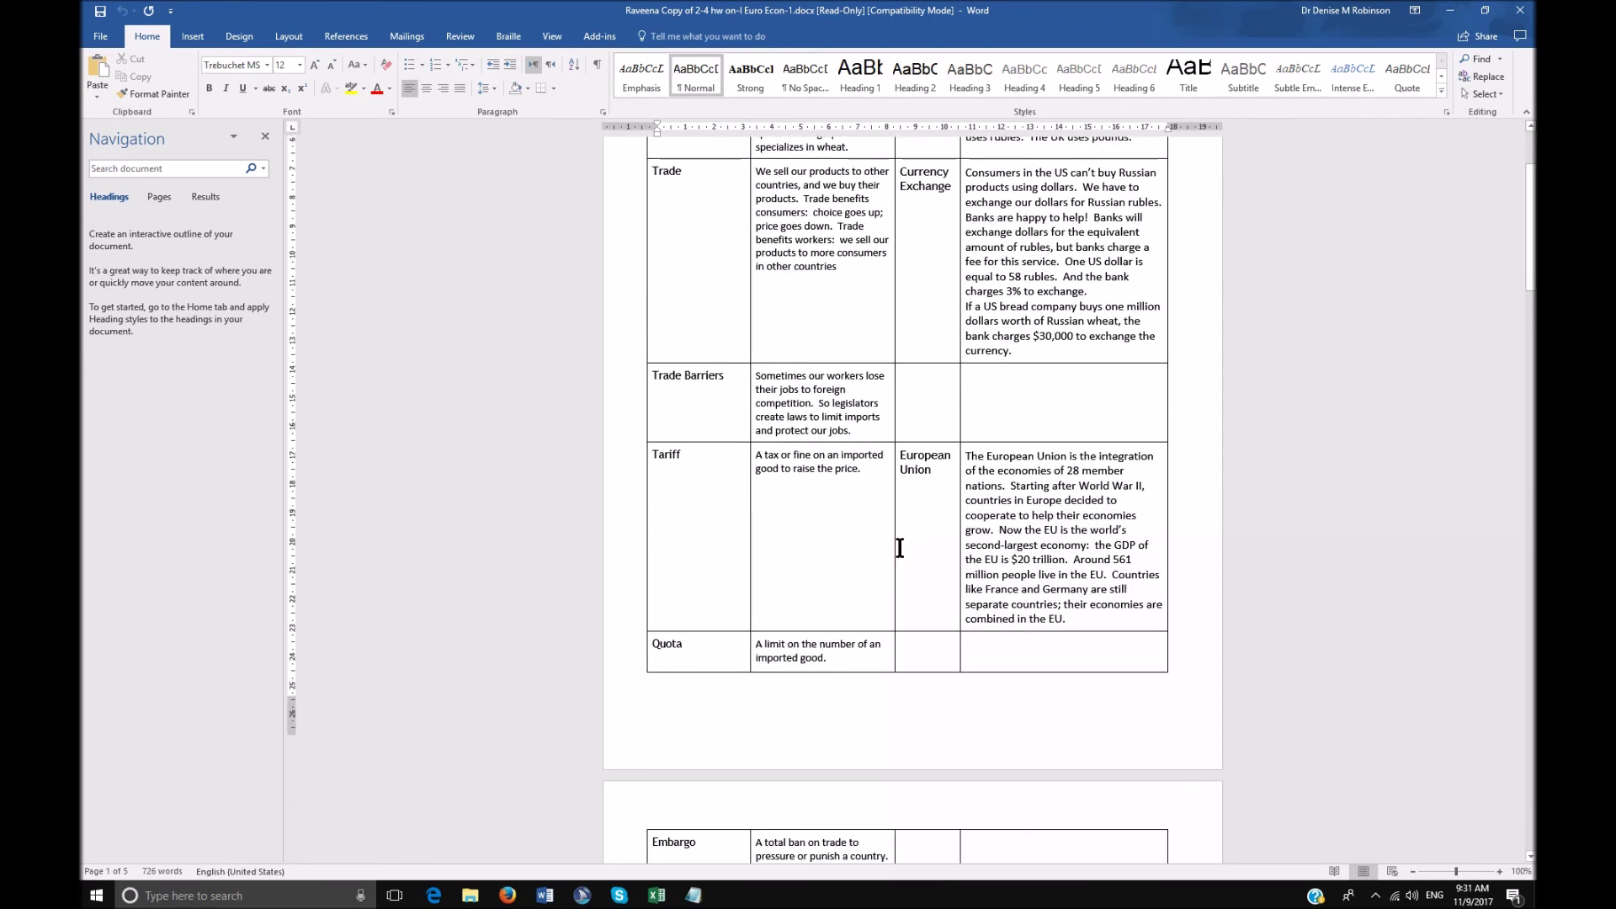
scroll(900, 548, down, 2)
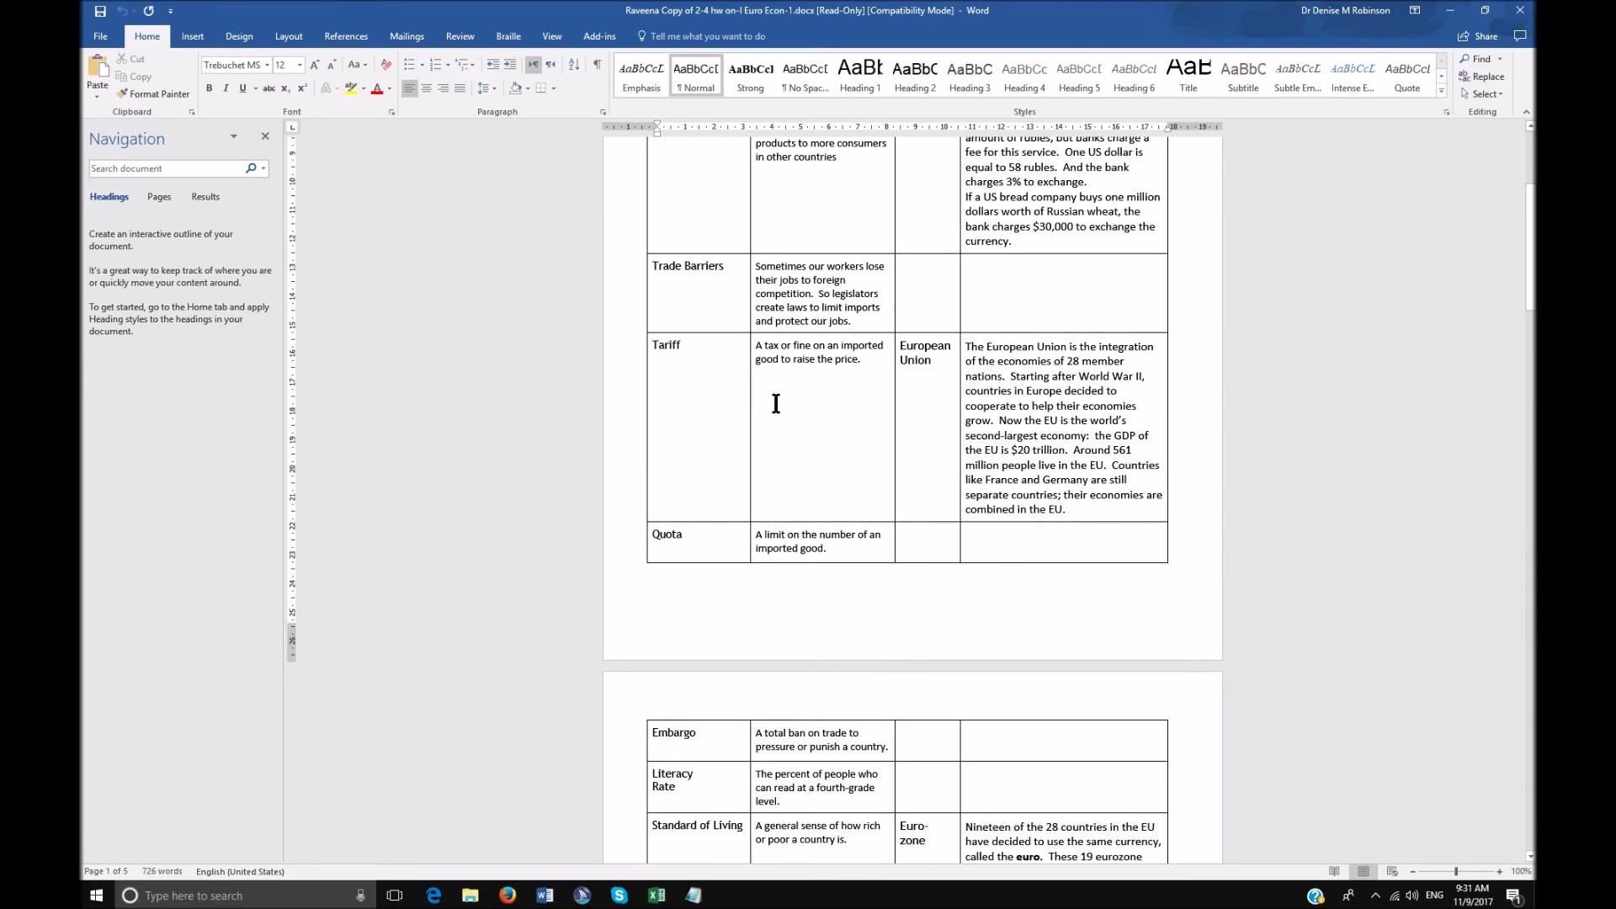
click(1054, 396)
click(1052, 409)
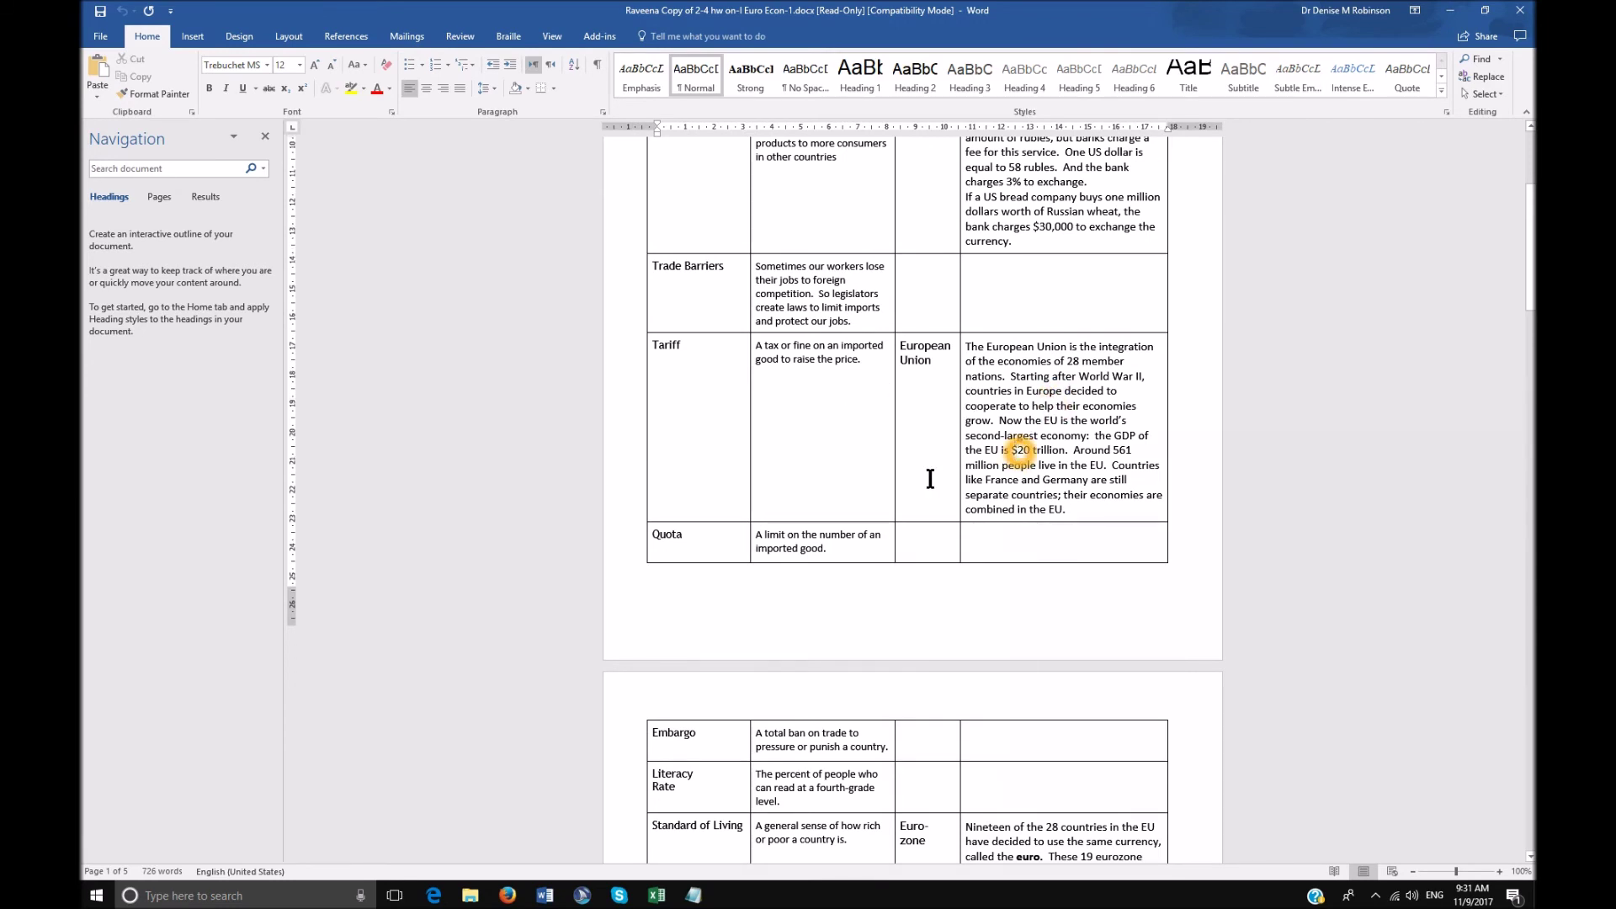
scroll(928, 473, down, 2)
click(686, 439)
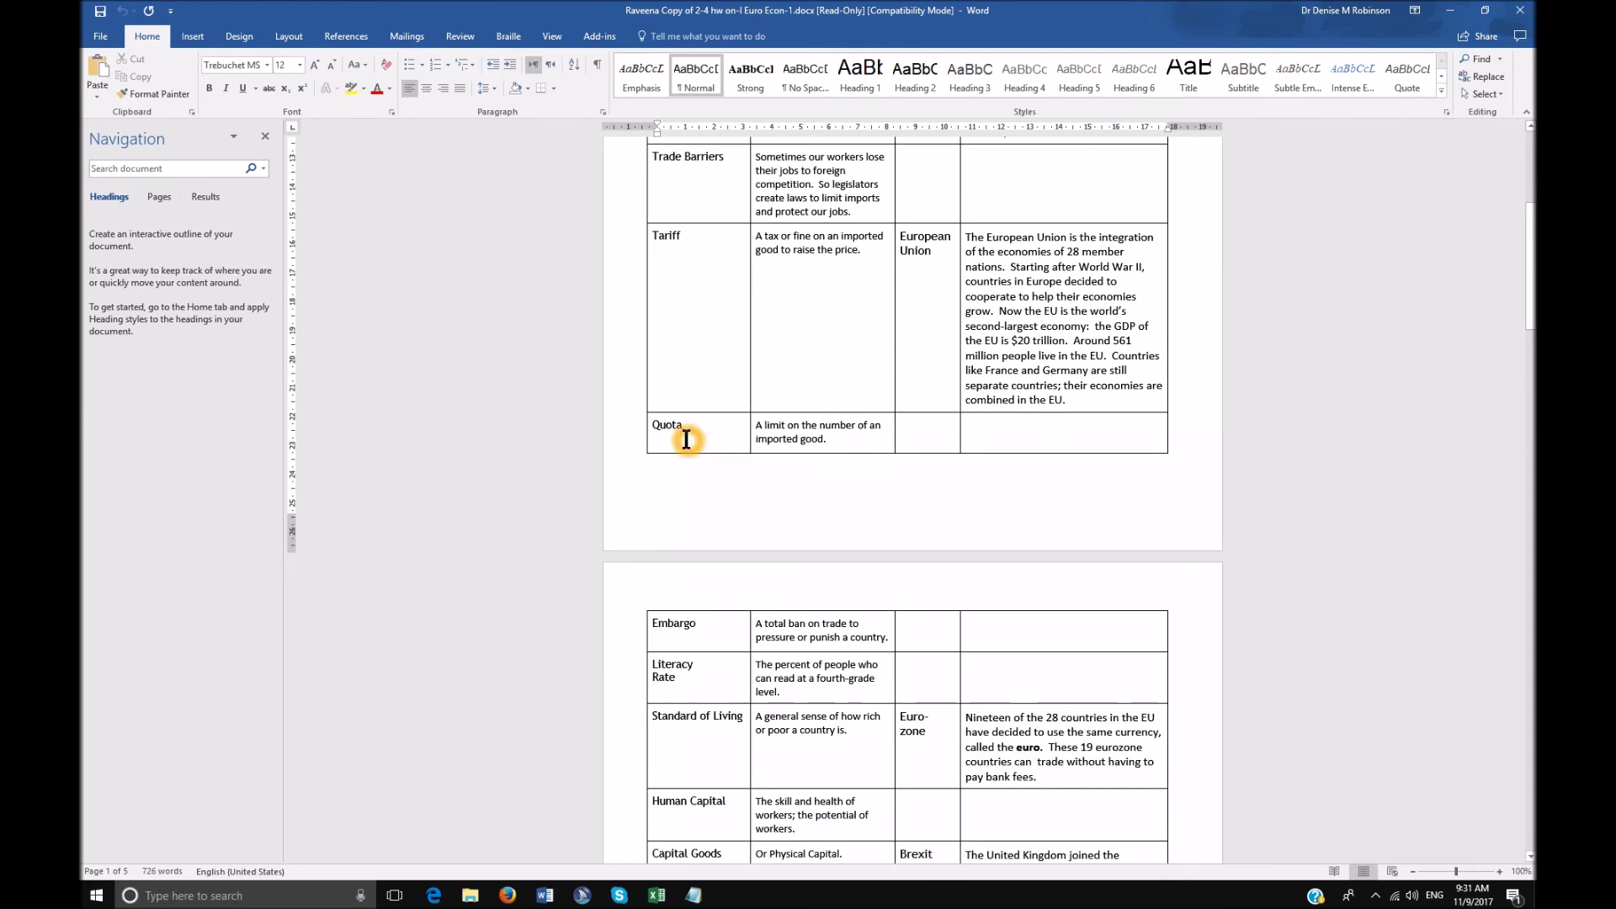
click(939, 438)
click(1071, 431)
click(940, 433)
click(994, 434)
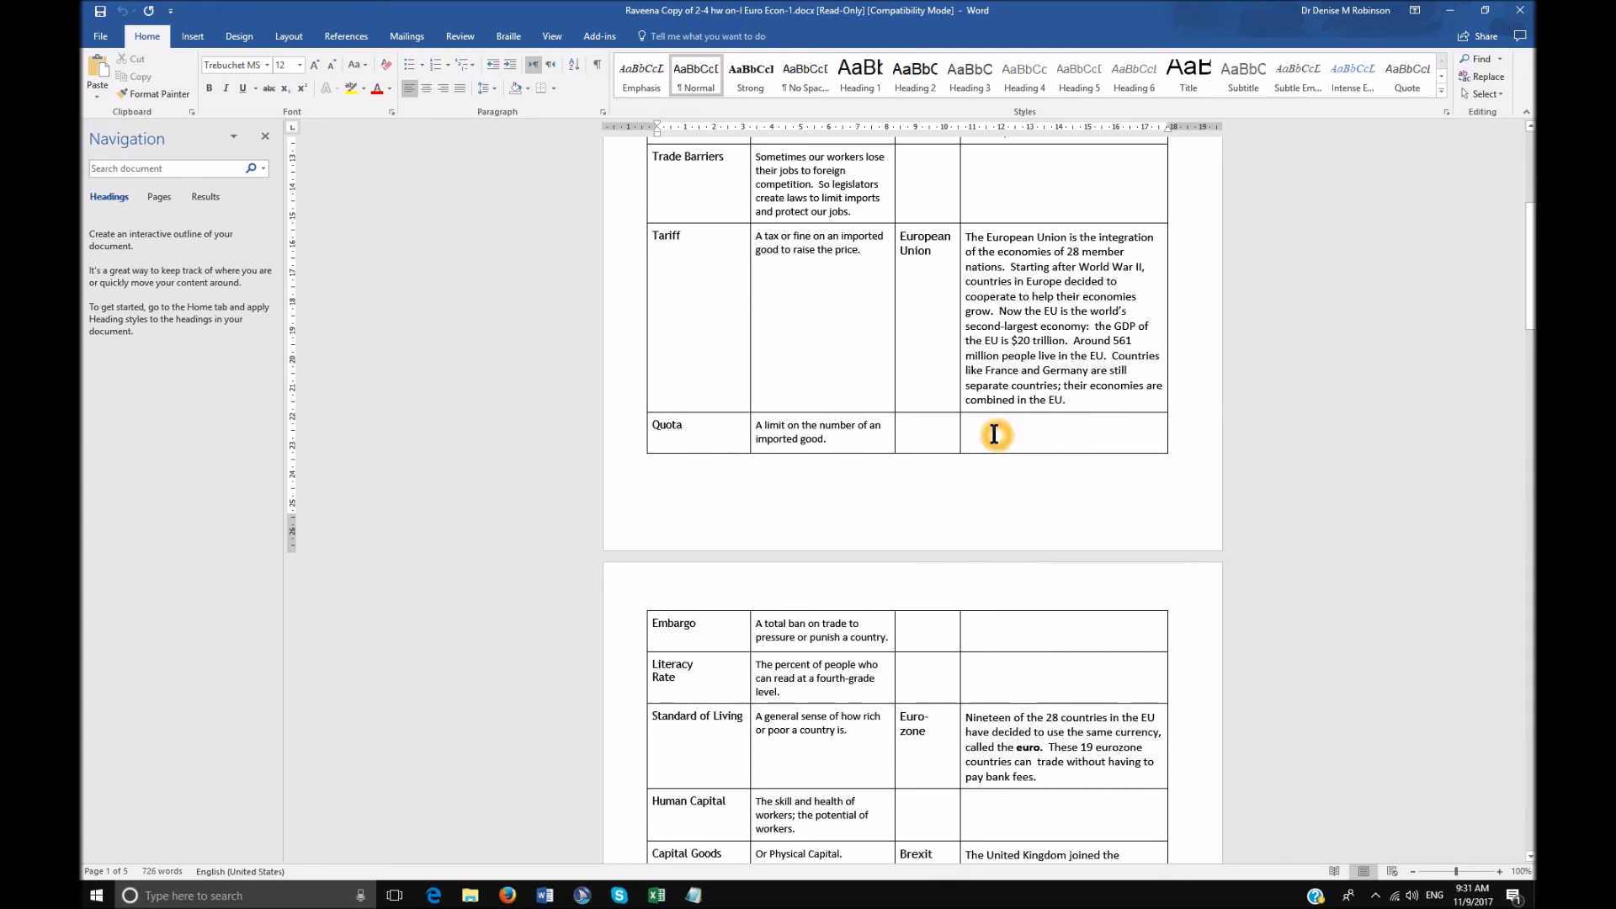
click(932, 433)
click(1033, 431)
click(946, 318)
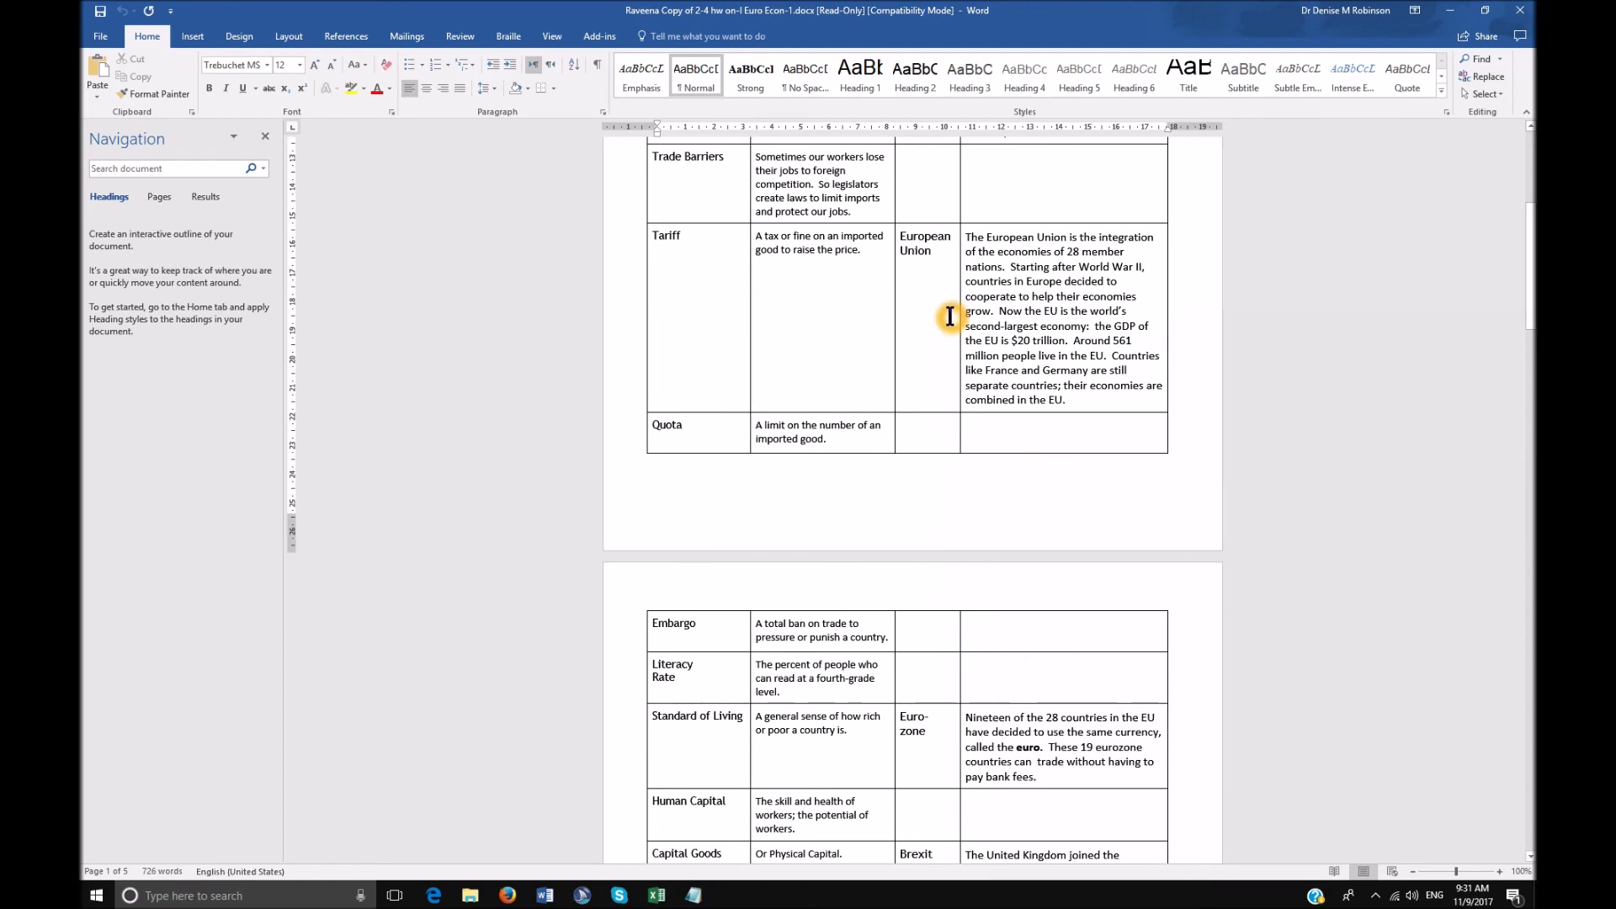
click(893, 612)
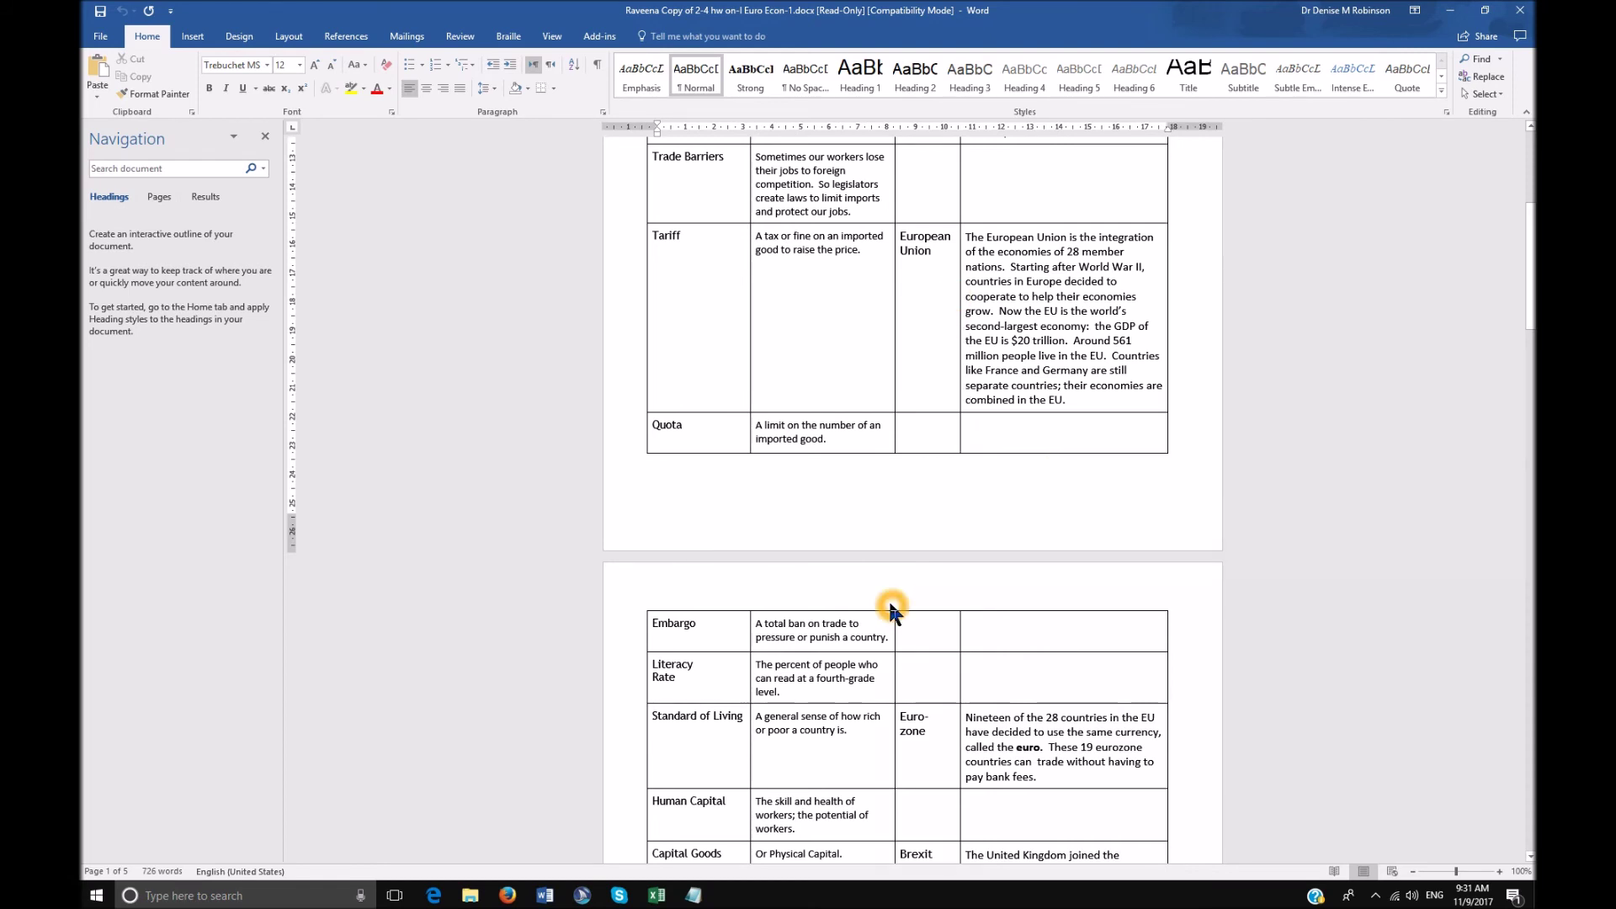
scroll(891, 608, down, 7)
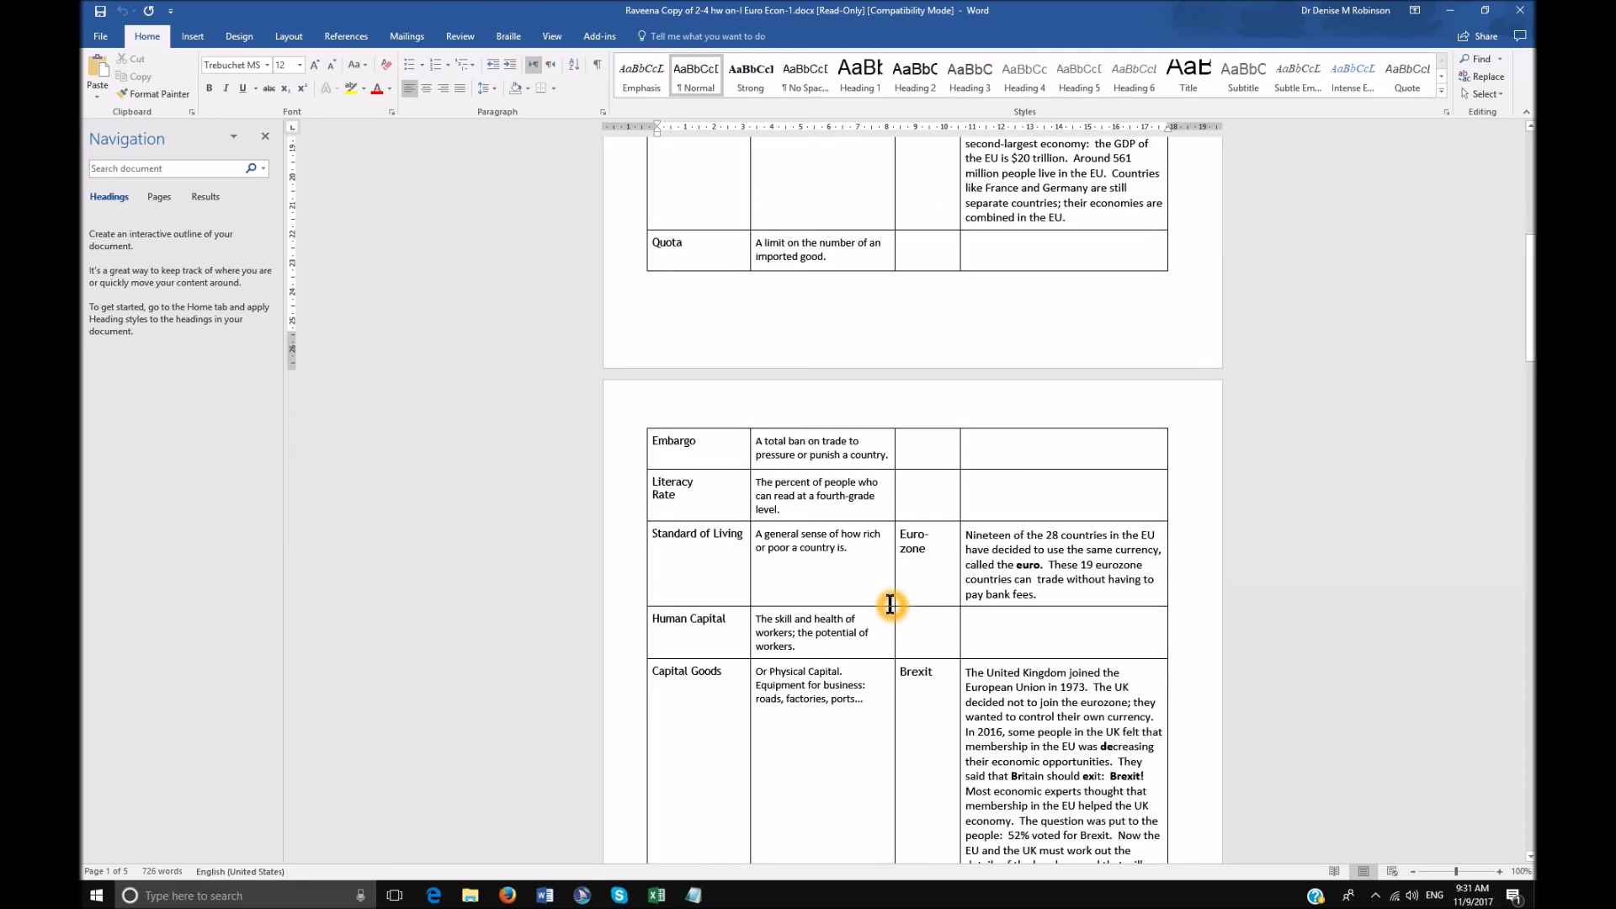
scroll(890, 604, down, 6)
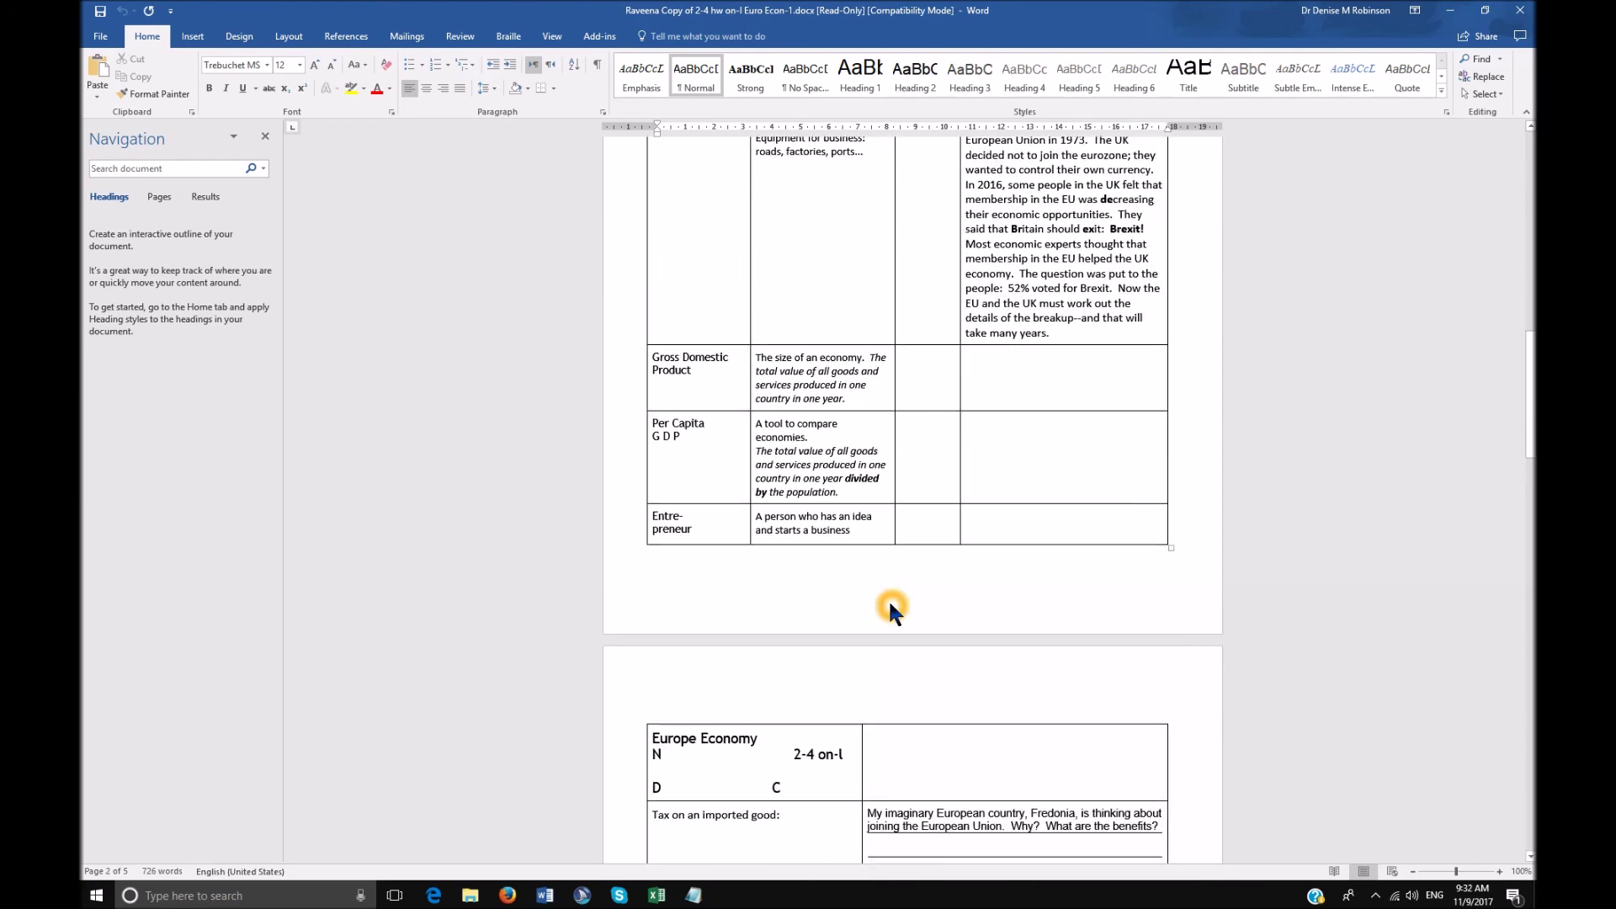
scroll(890, 605, down, 2)
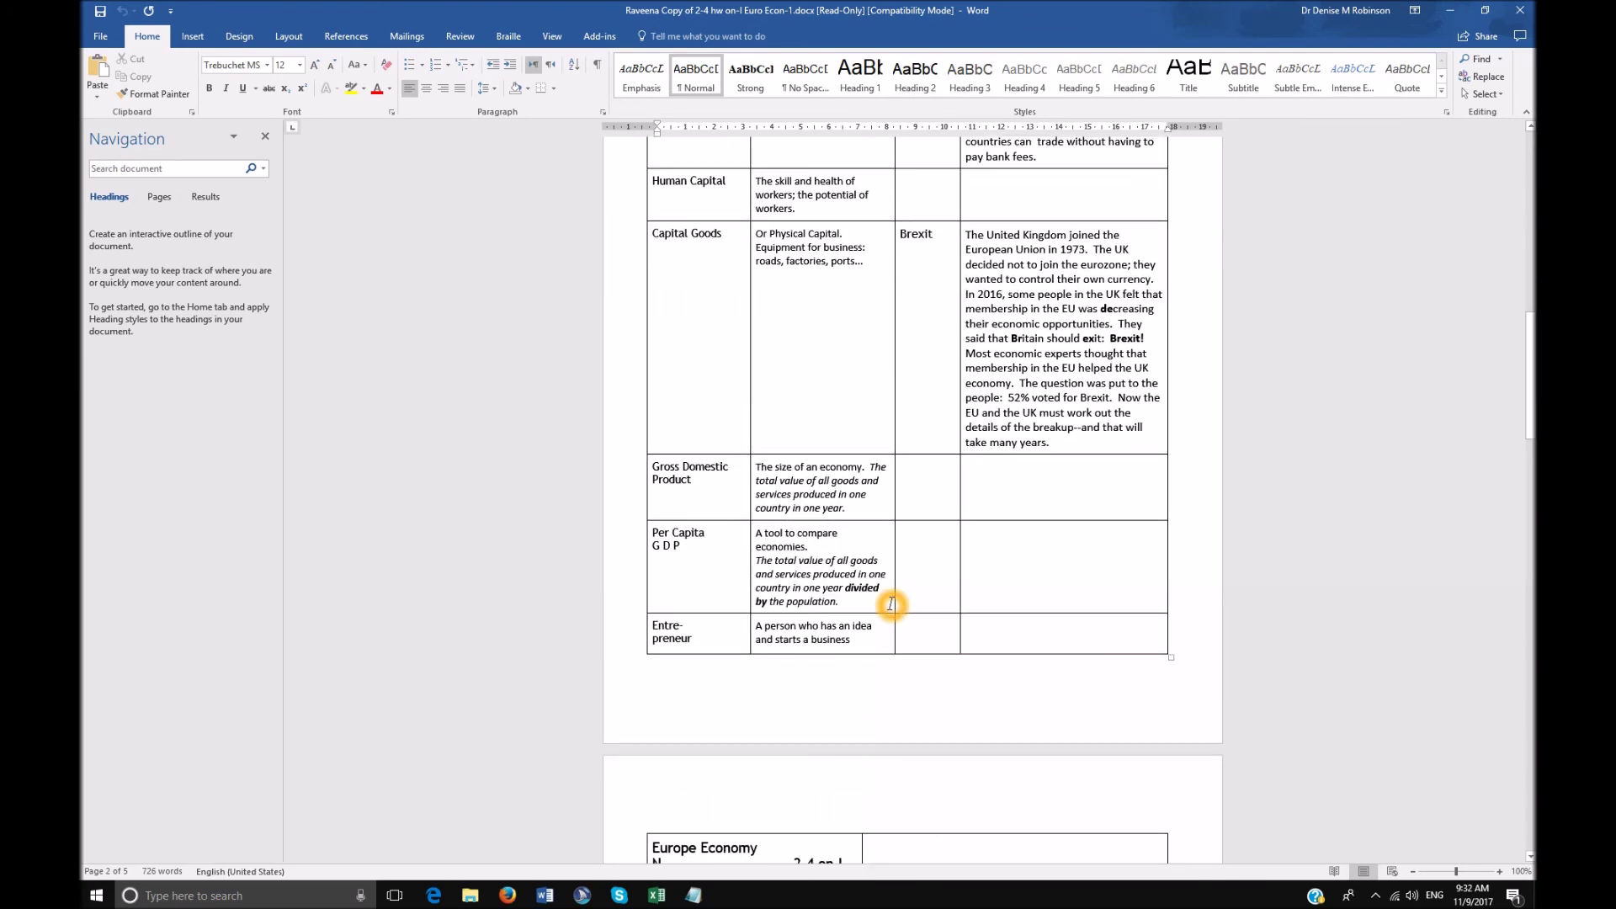
click(673, 628)
click(679, 623)
click(839, 594)
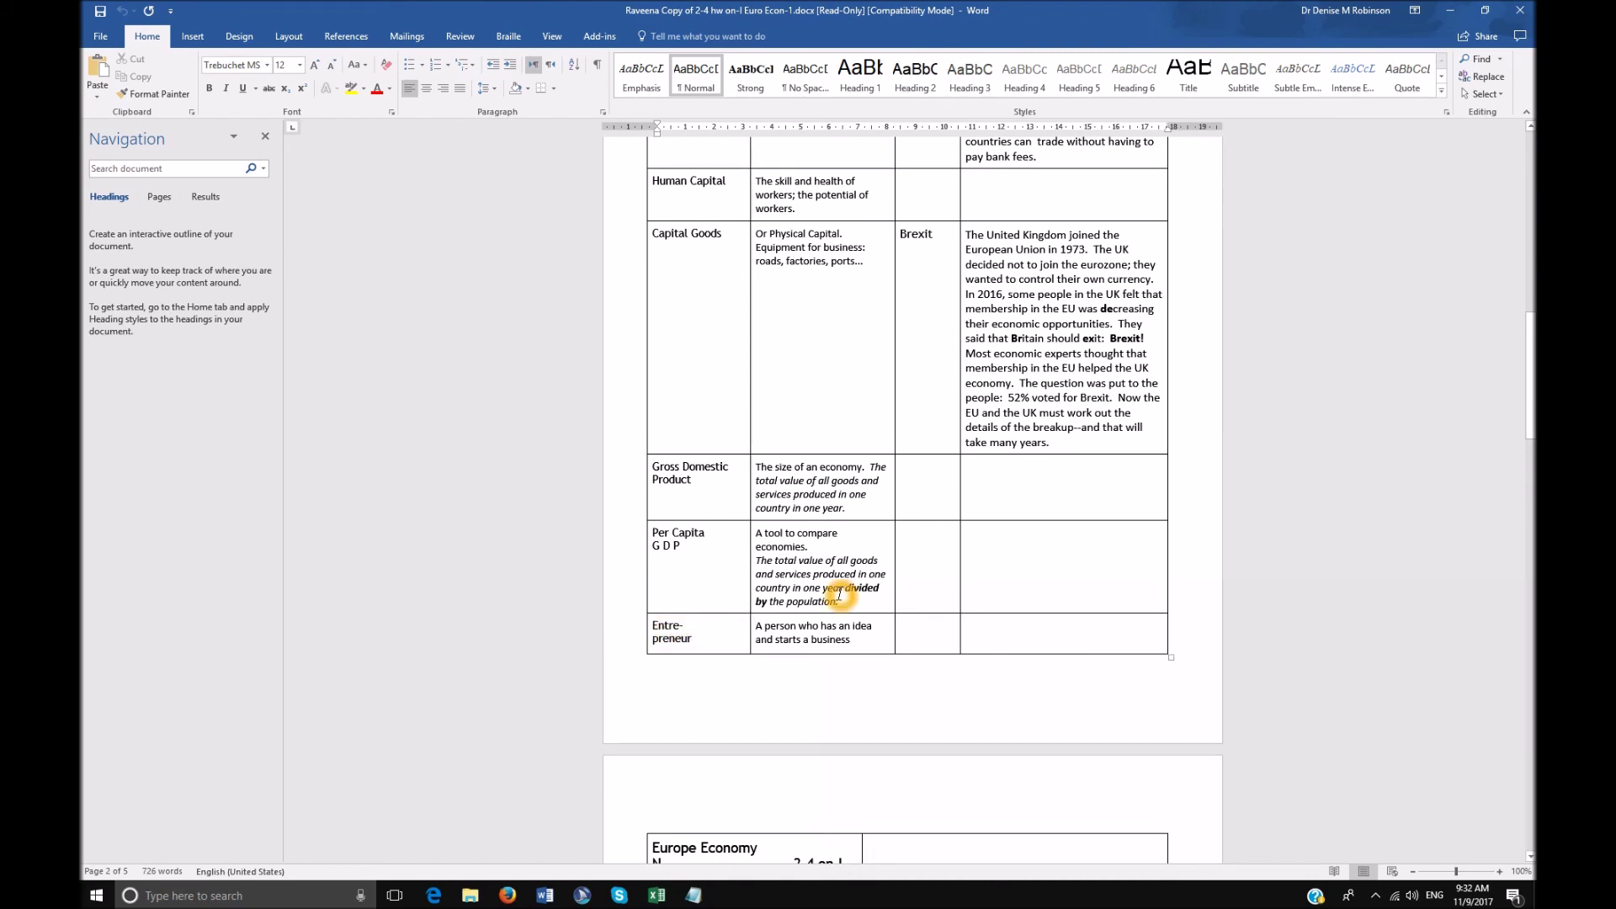
Drag the first column's right border slightly wider in the Europe Economy table.
scroll(839, 594, up, 5)
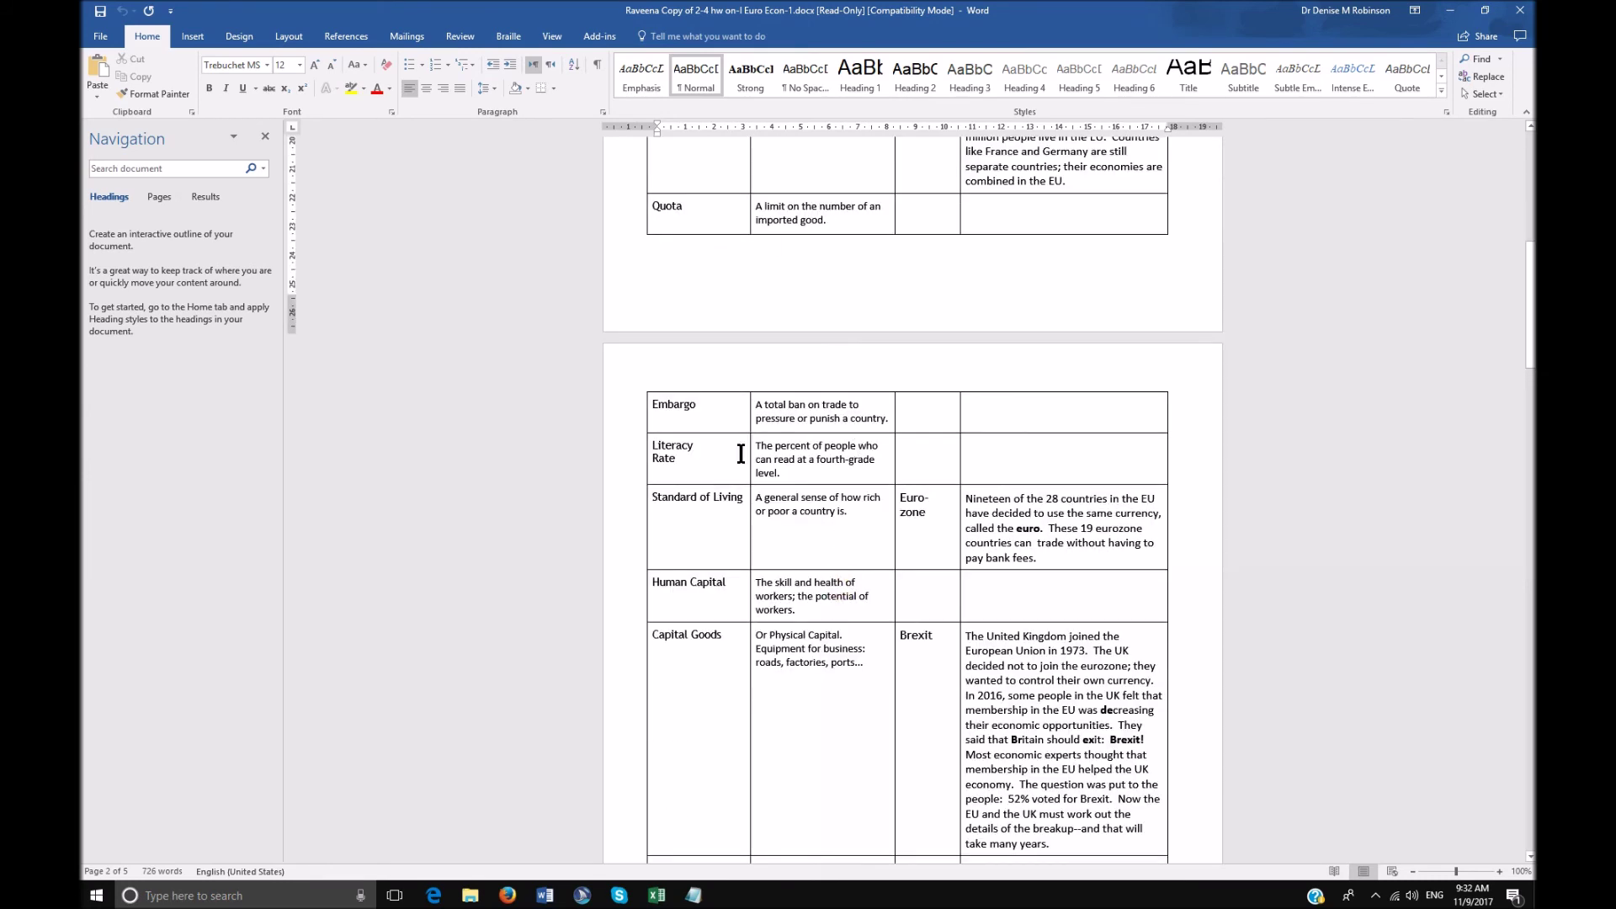
drag(749, 459, 763, 457)
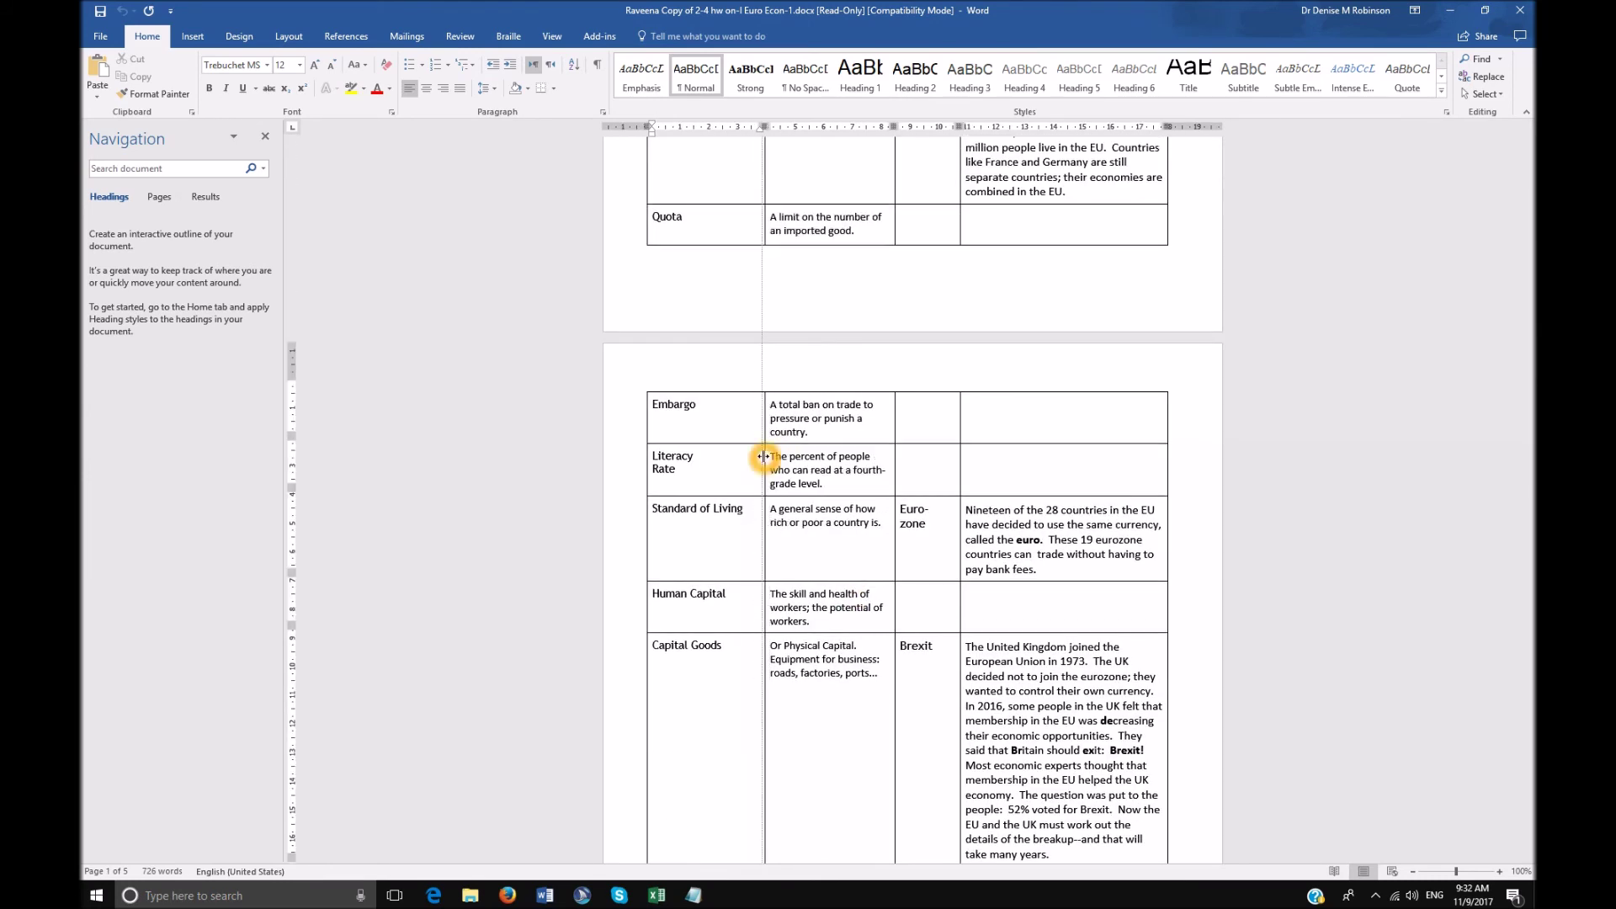
scroll(746, 547, down, 2)
scroll(746, 547, down, 1)
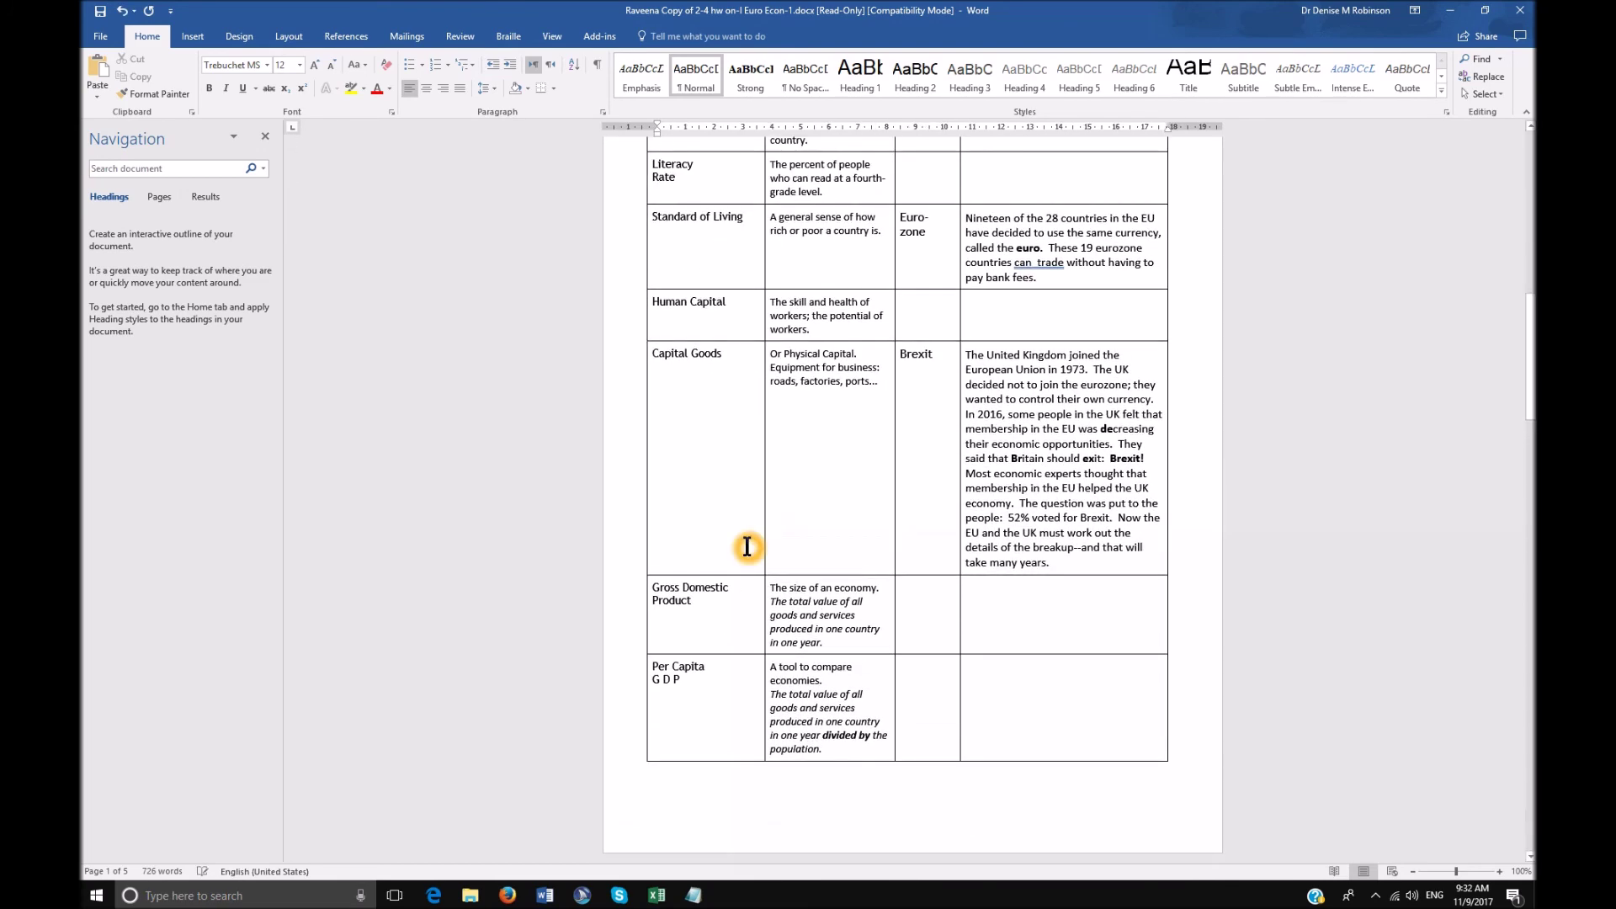
scroll(747, 547, up, 12)
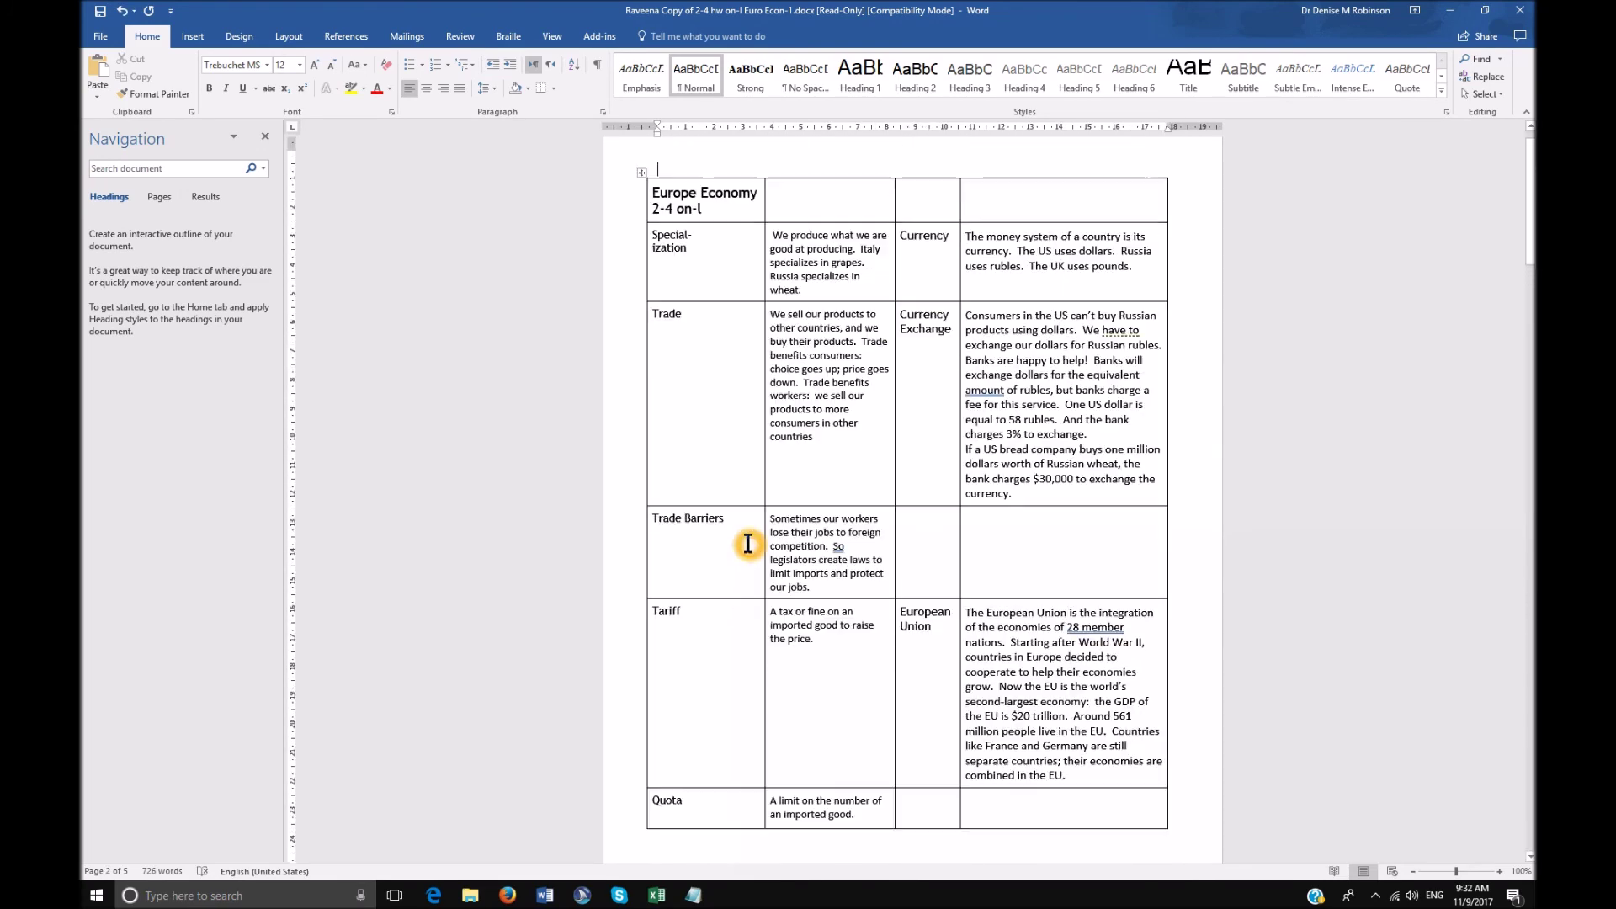
Apply the Narrow page margins preset so the table spreads wider.
click(289, 33)
click(96, 87)
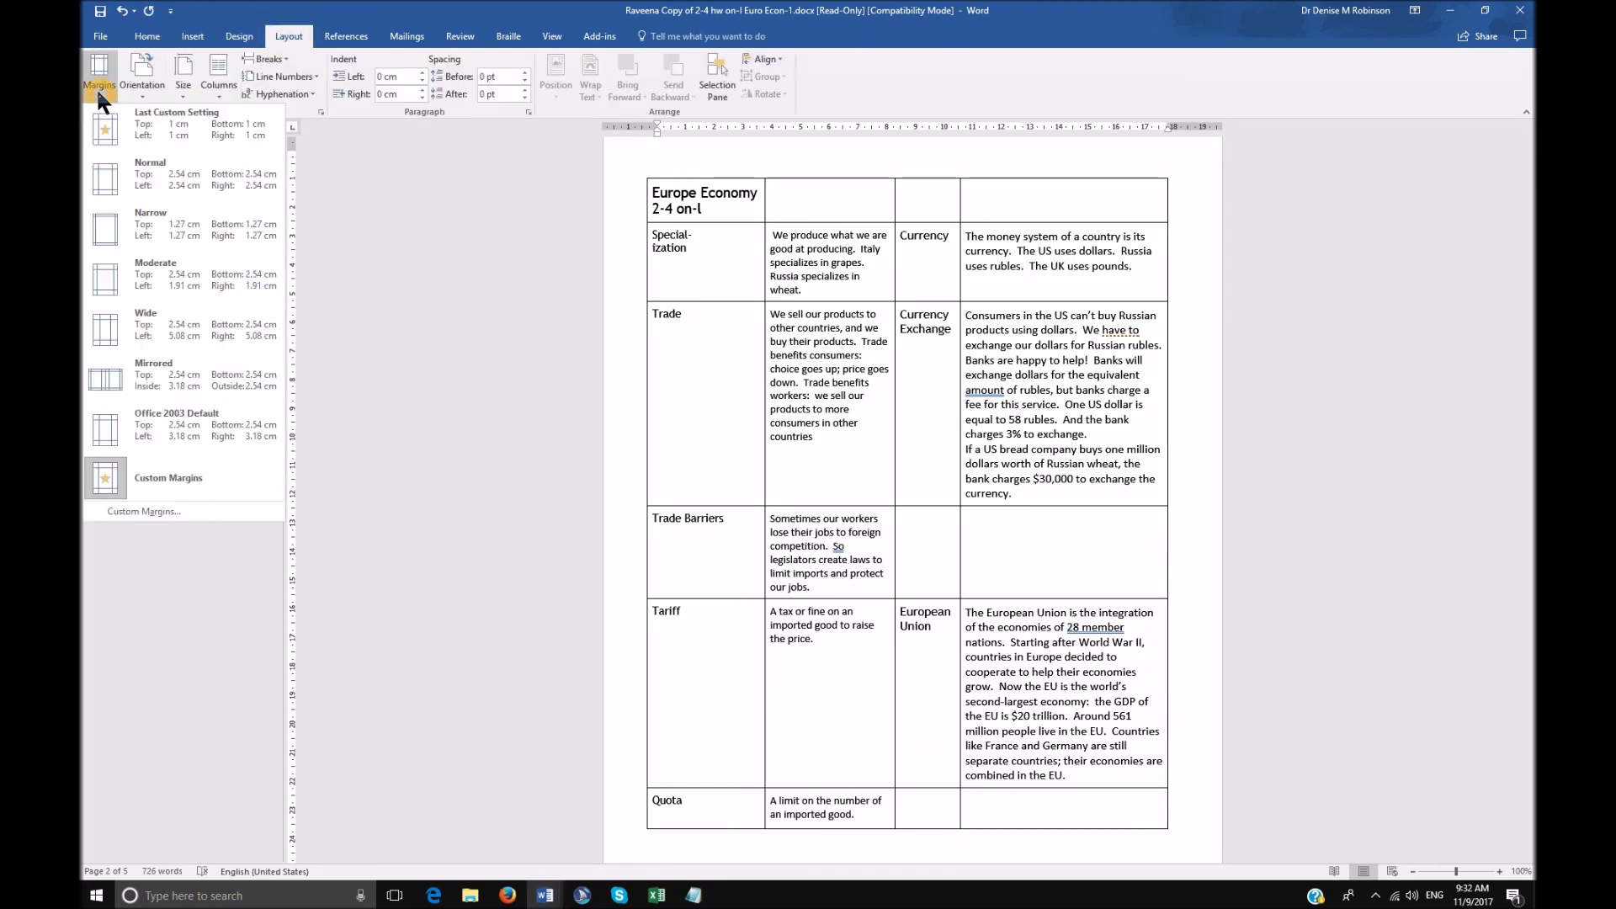
click(172, 230)
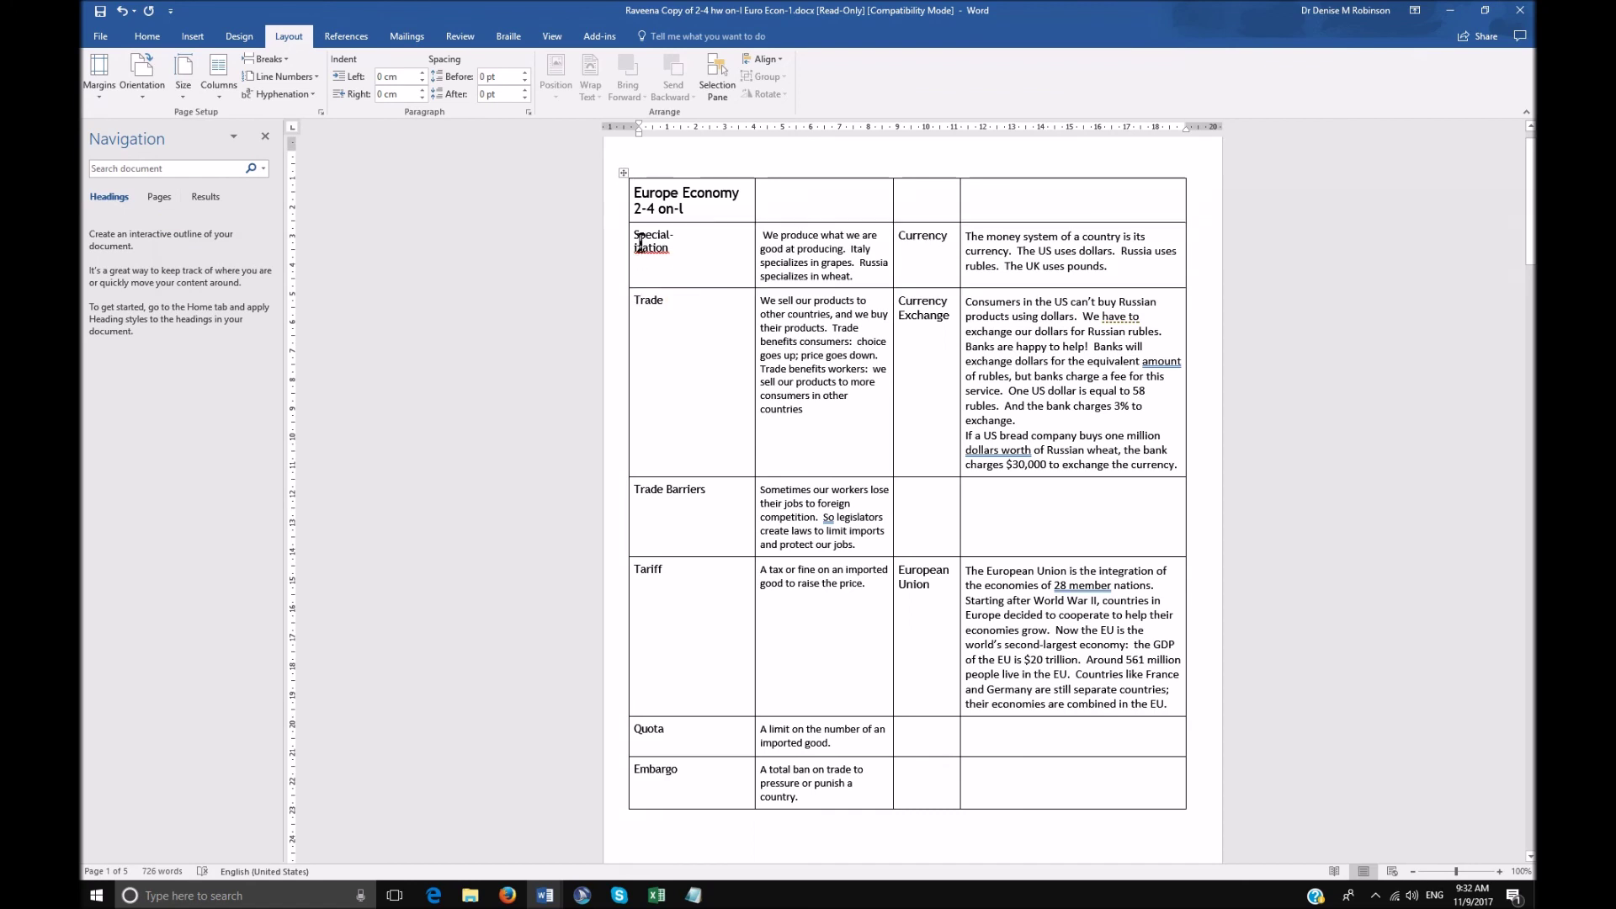
click(674, 238)
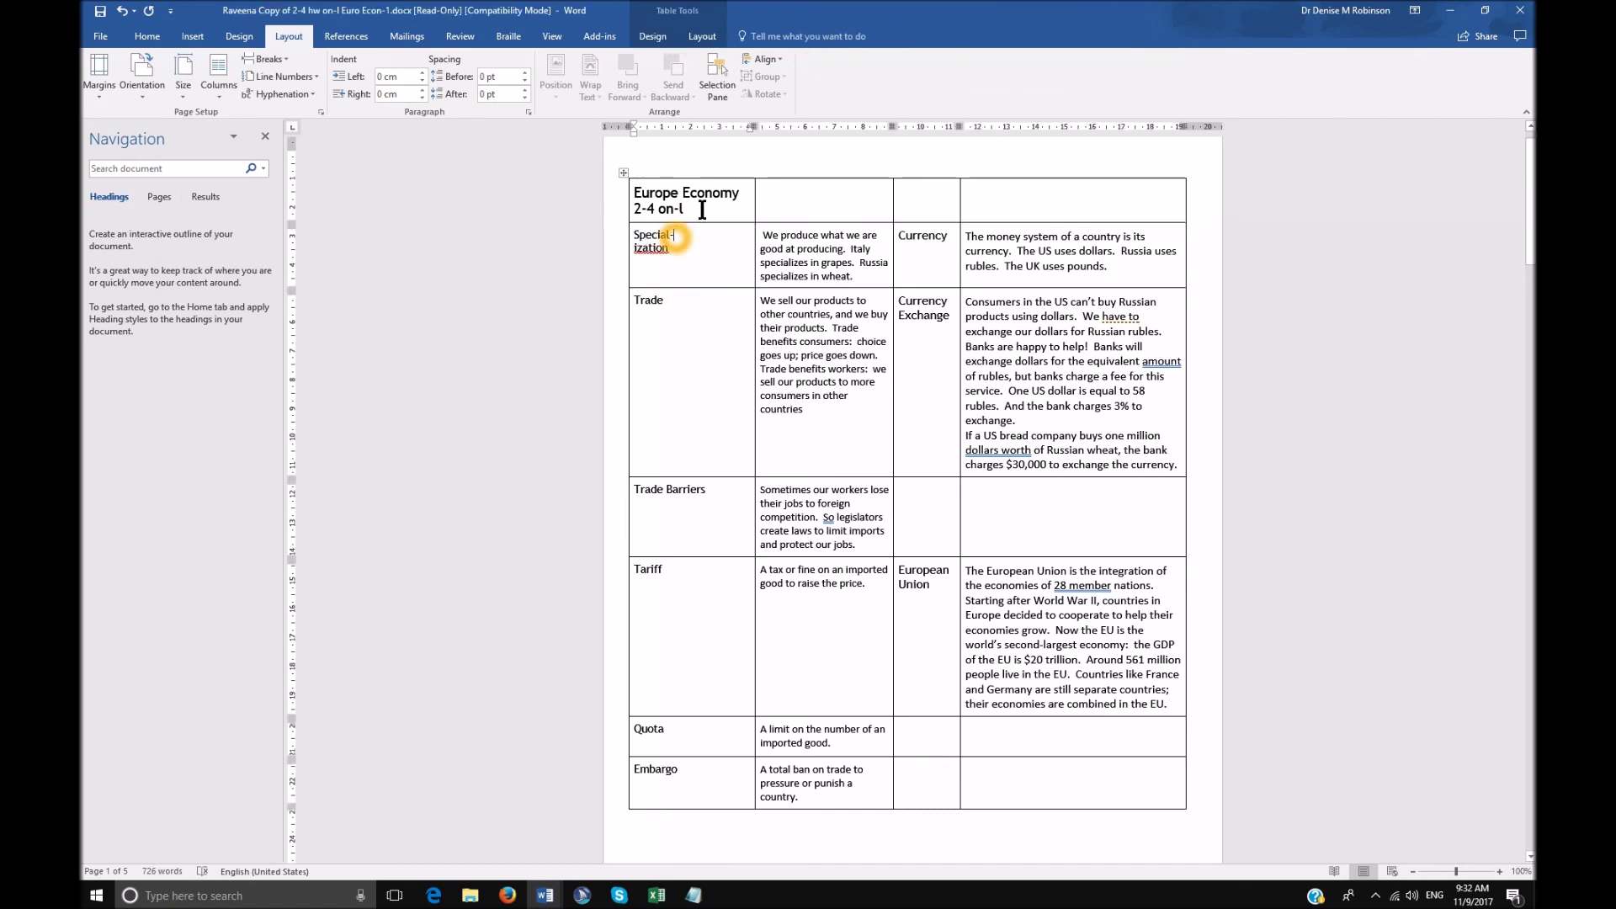
Remove the hyphen and line break so 'Specialization' reads as one word.
key(BackSpace)
key(Delete)
scroll(798, 381, down, 5)
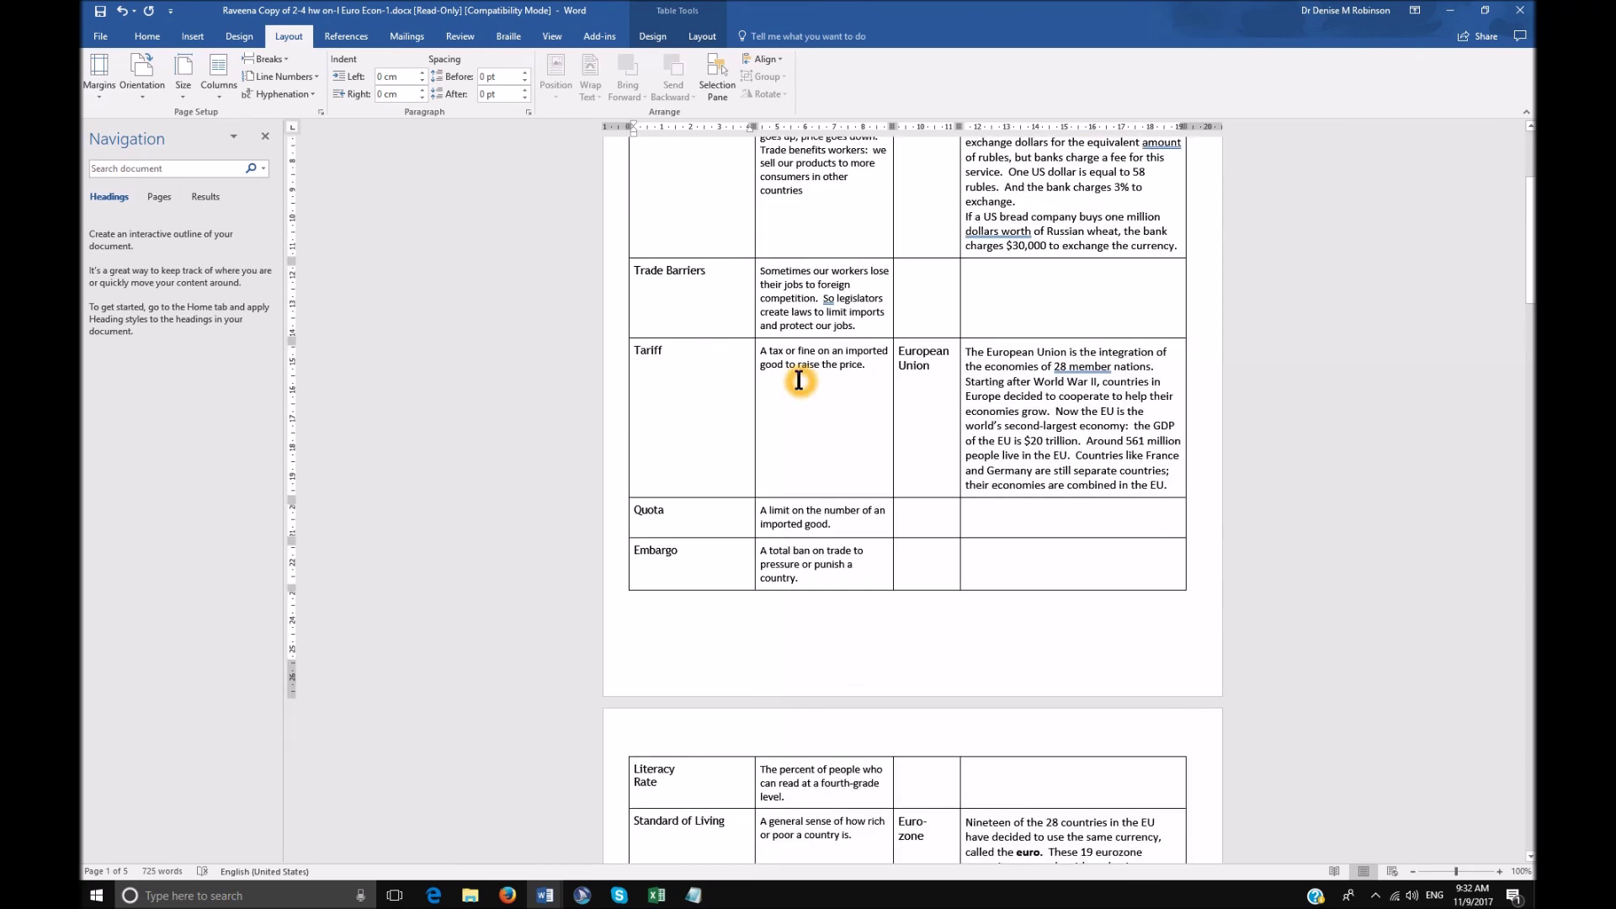
scroll(799, 380, down, 4)
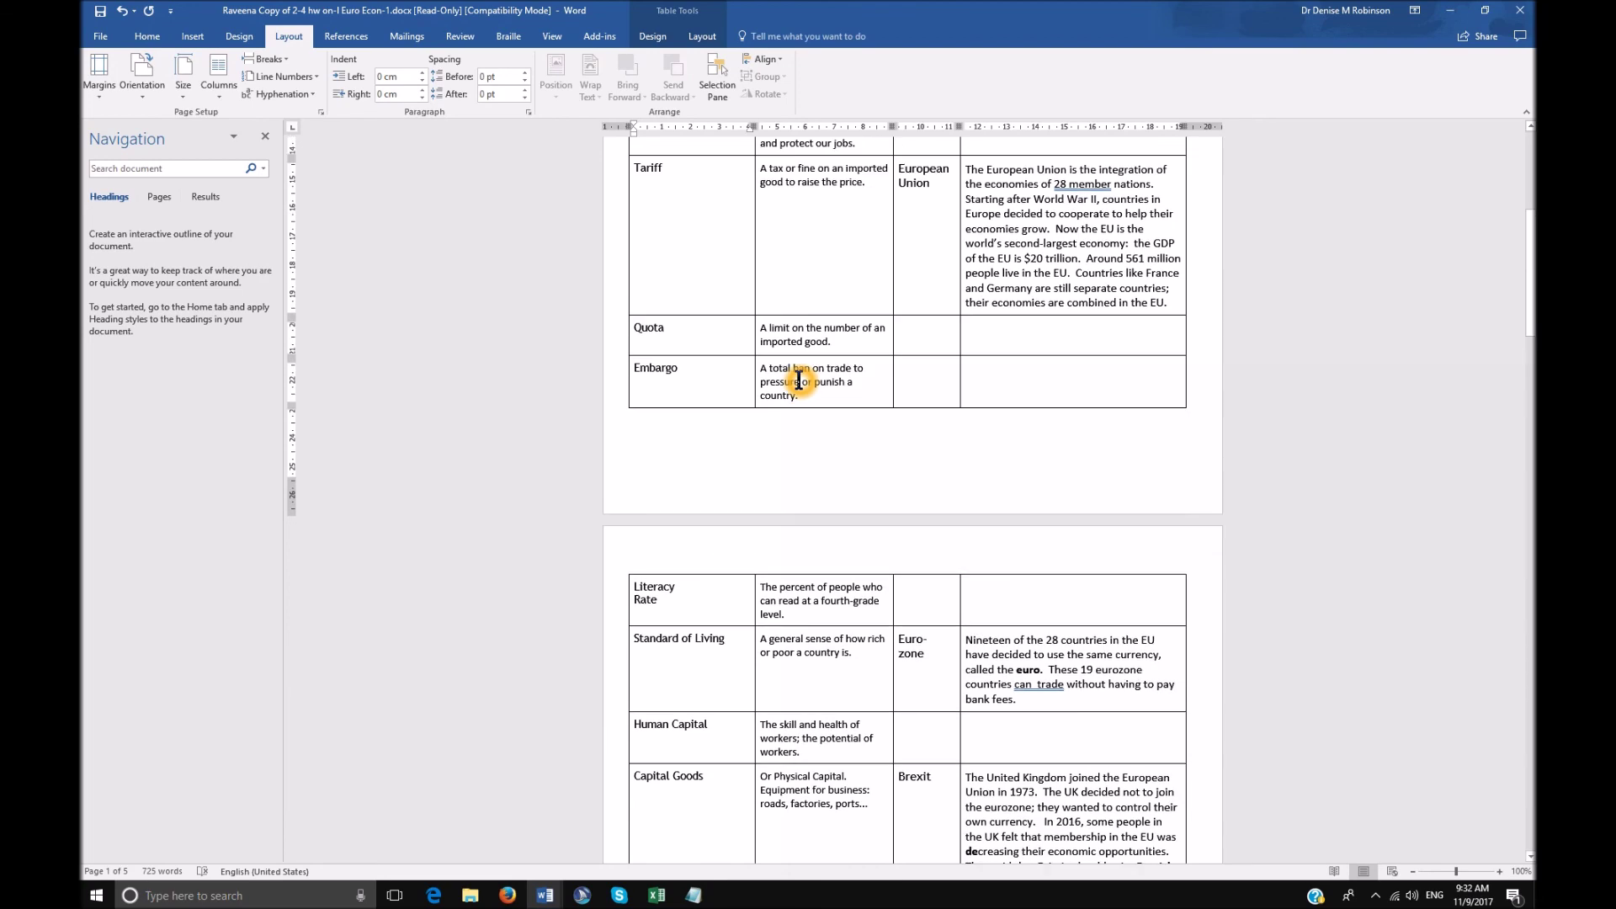
Review the whole table across its five pages, now 725 words.
scroll(799, 381, down, 10)
scroll(799, 380, up, 2)
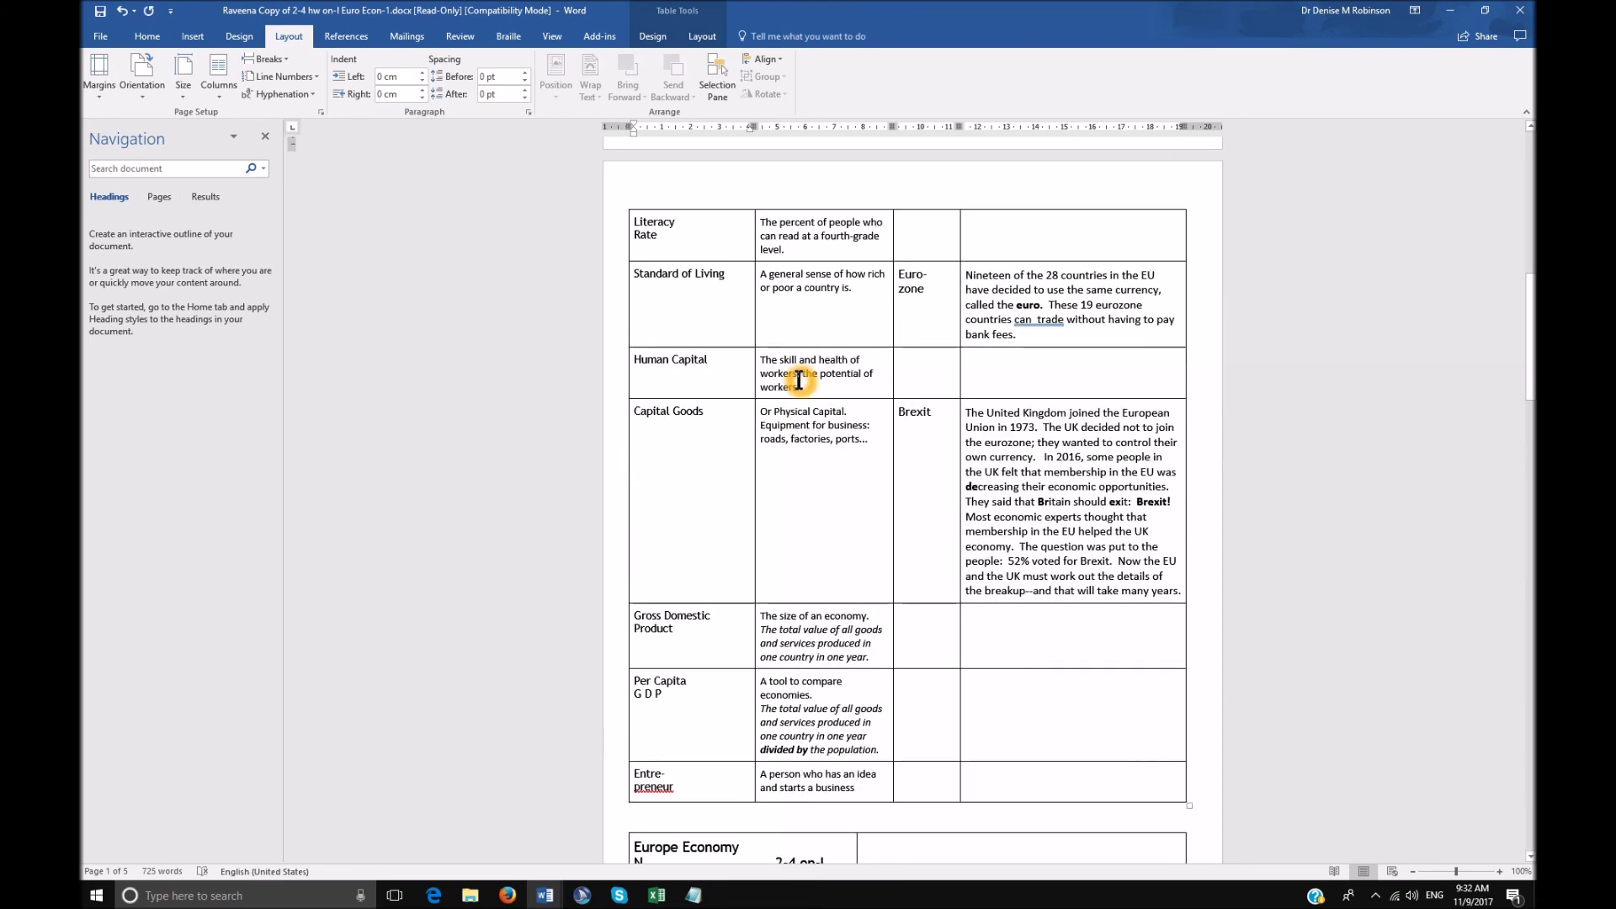
scroll(799, 381, down, 3)
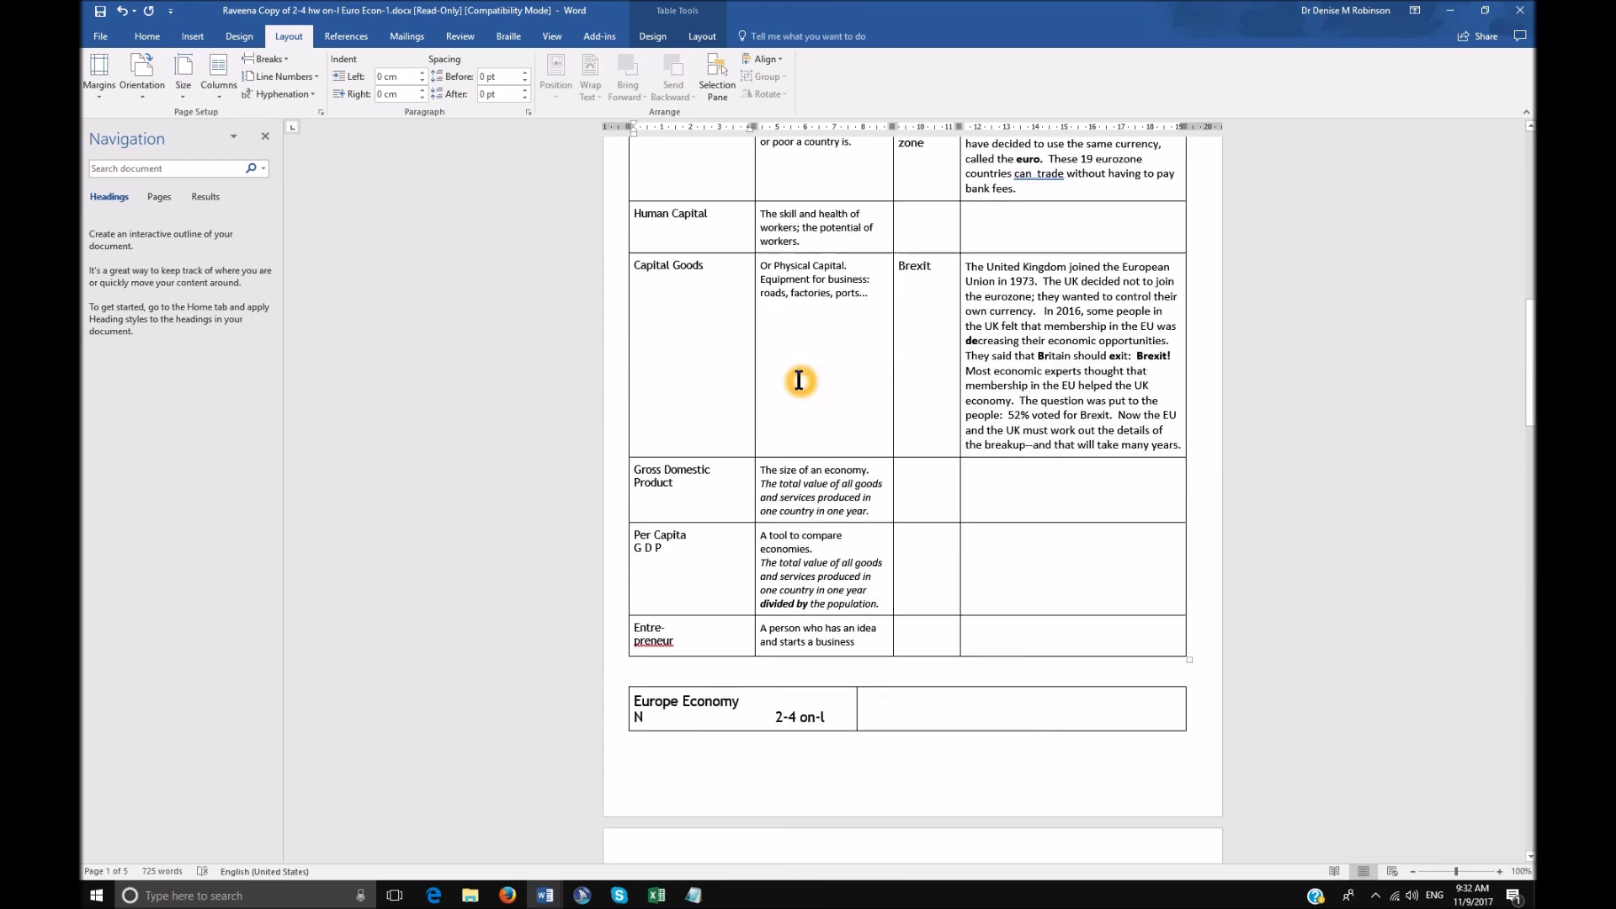
scroll(799, 380, down, 5)
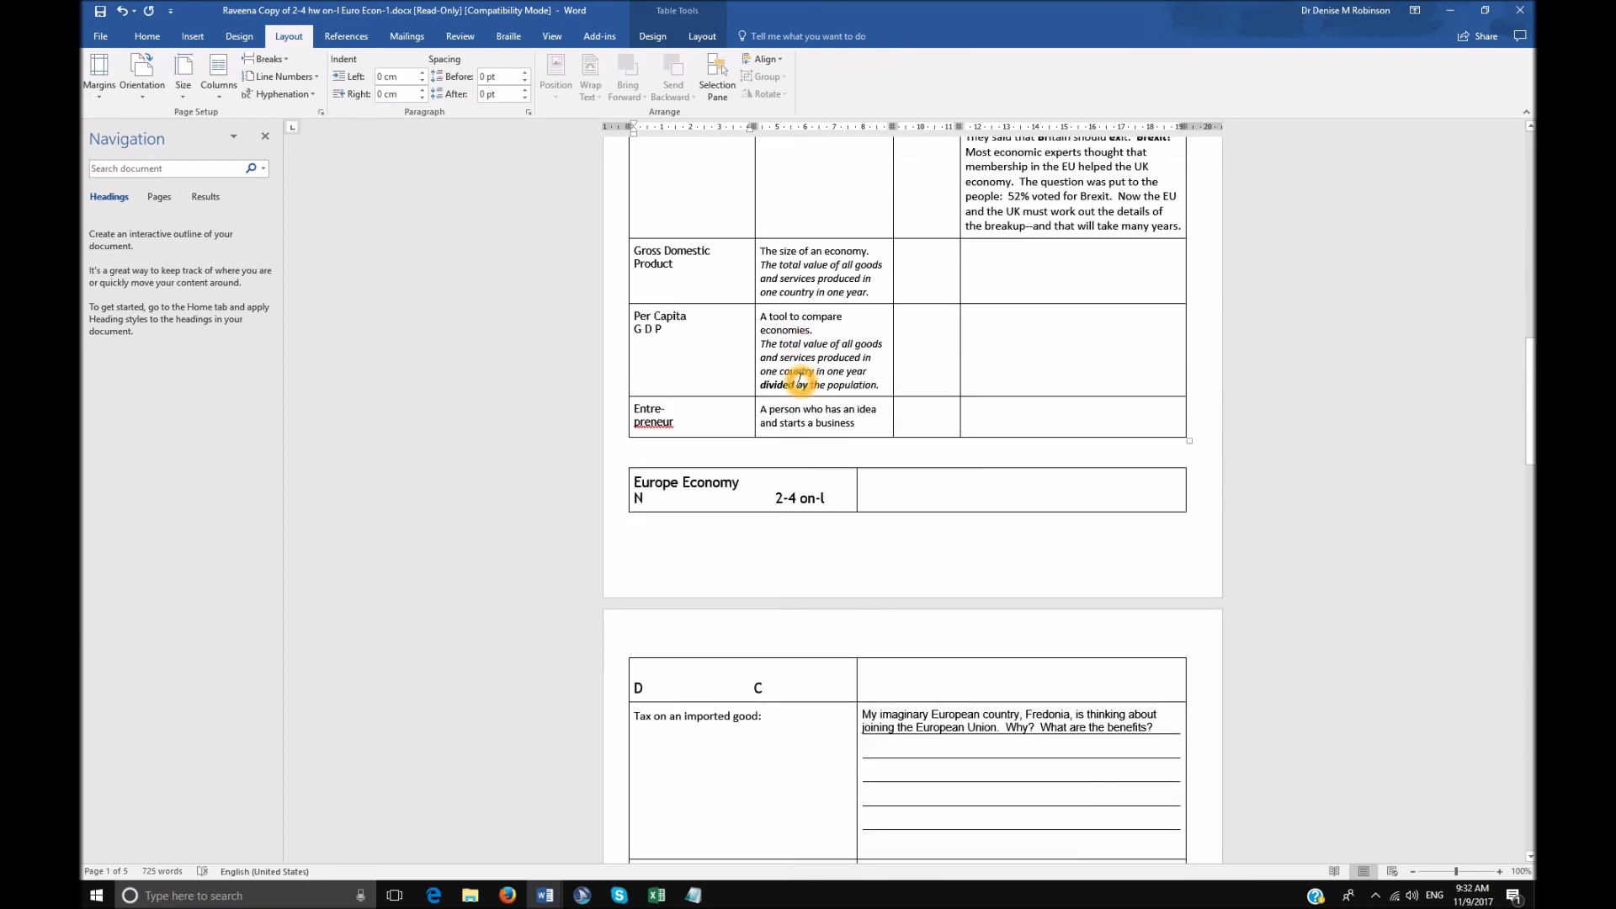
scroll(799, 380, down, 4)
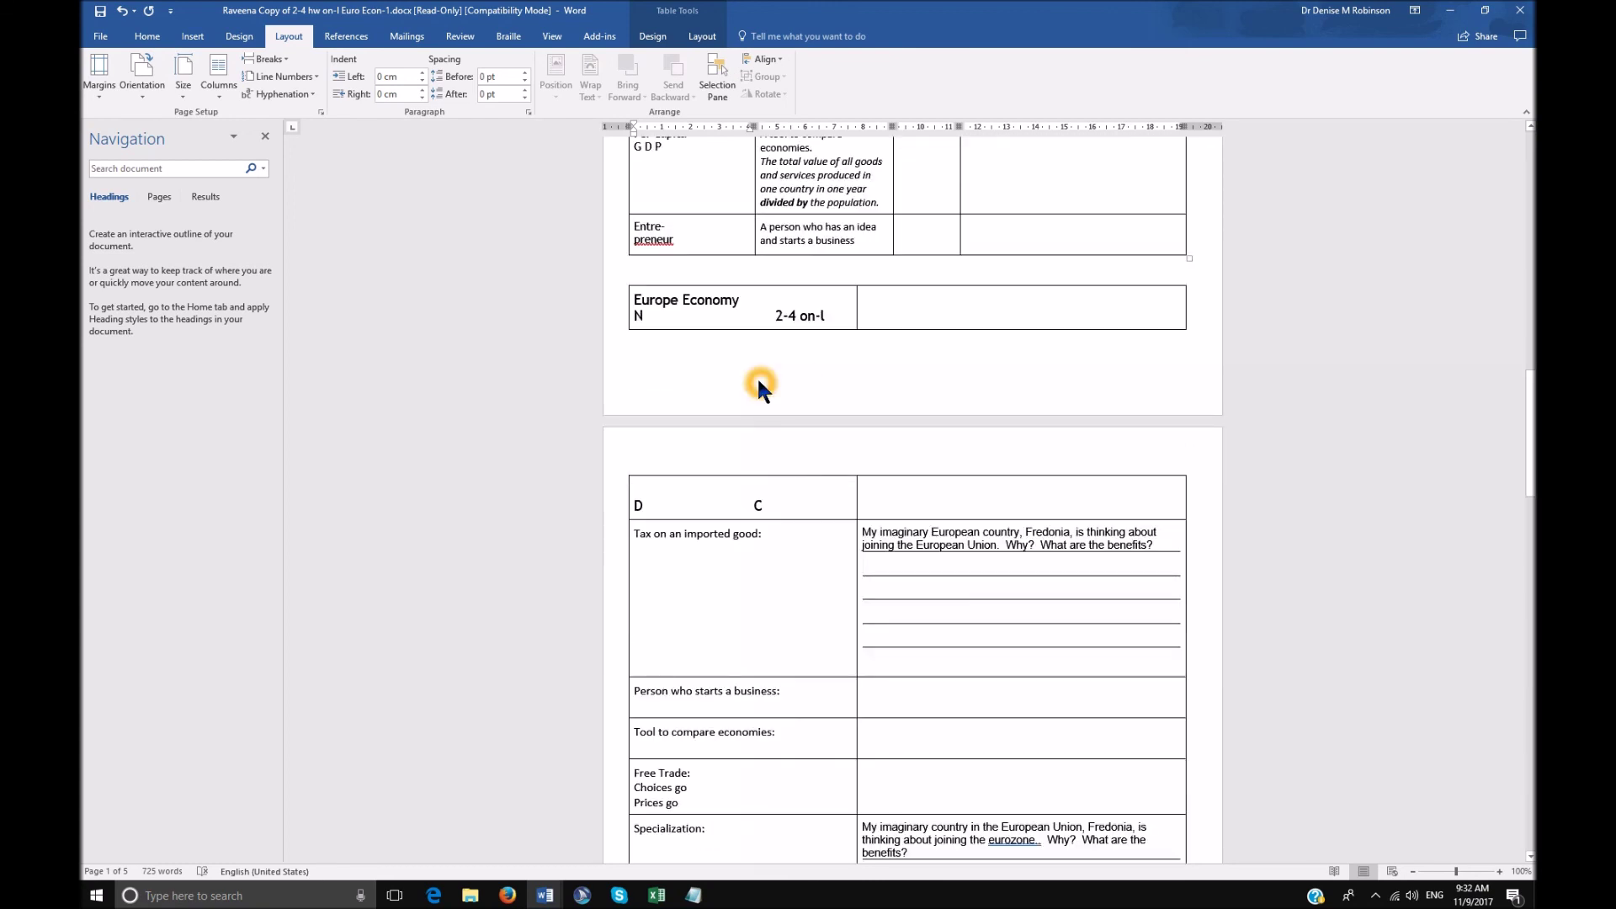
scroll(758, 383, down, 4)
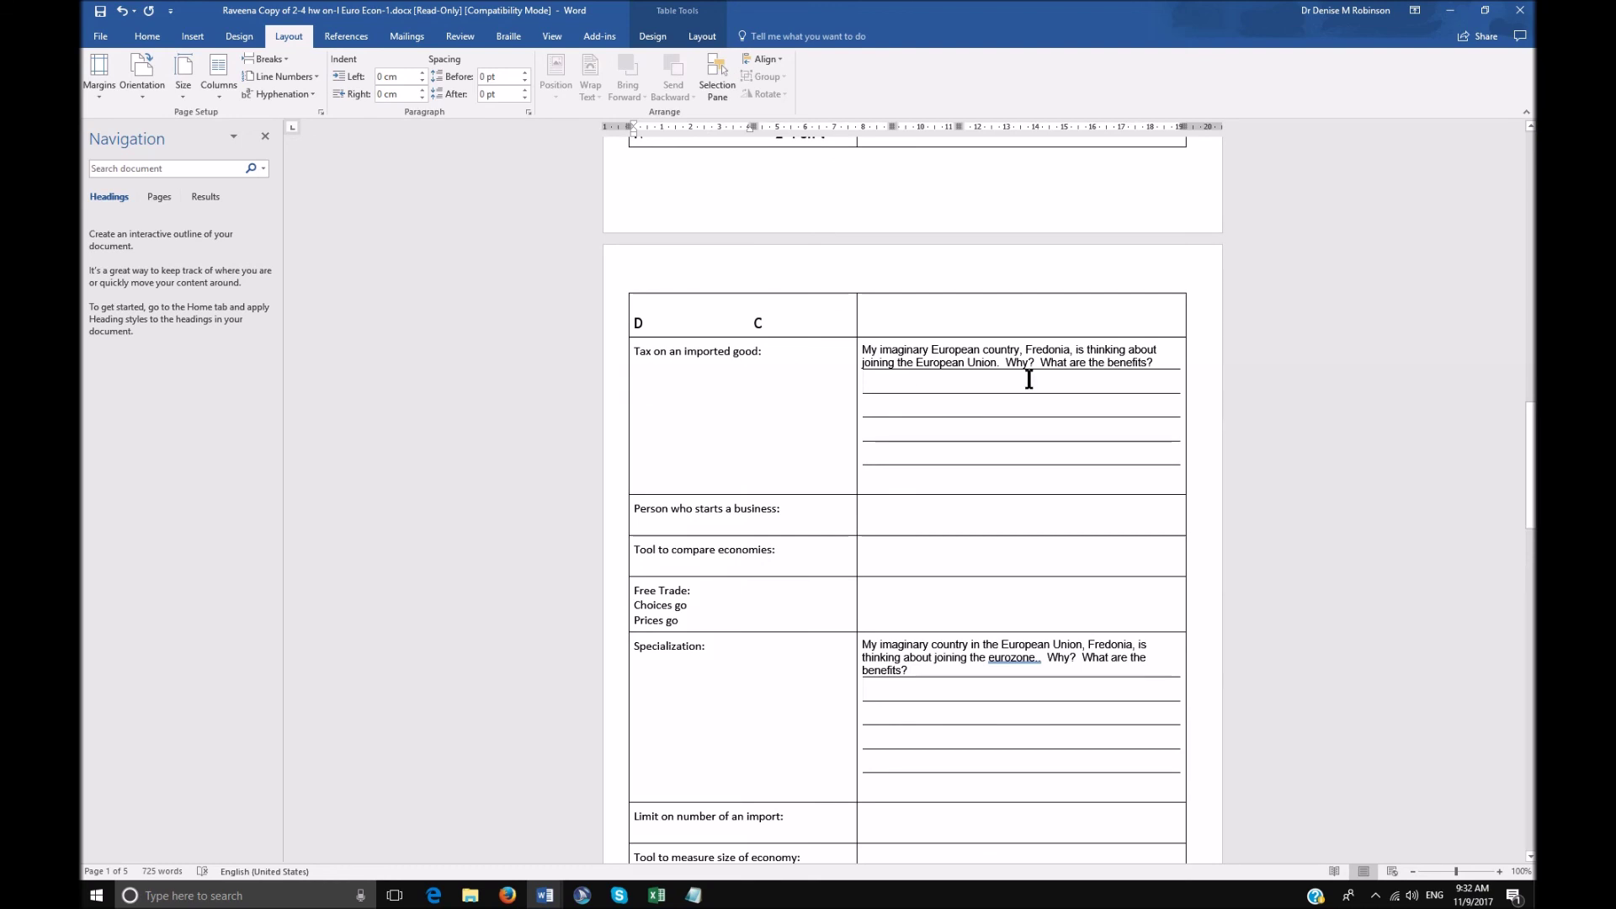
scroll(745, 534, down, 3)
click(758, 535)
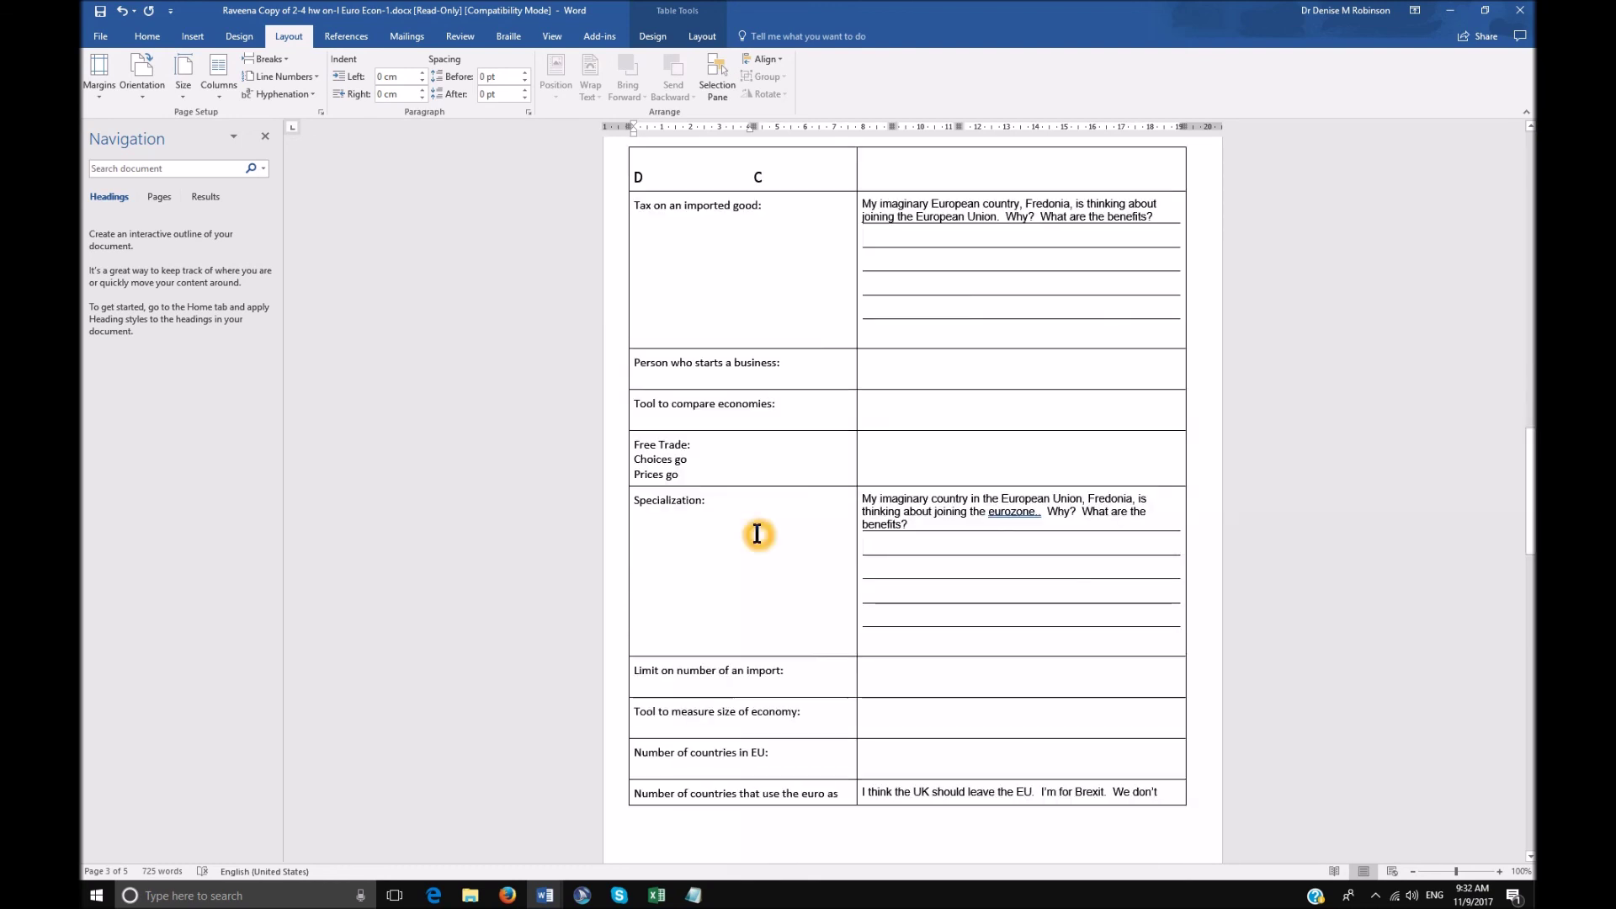
scroll(757, 532, down, 2)
scroll(758, 533, down, 4)
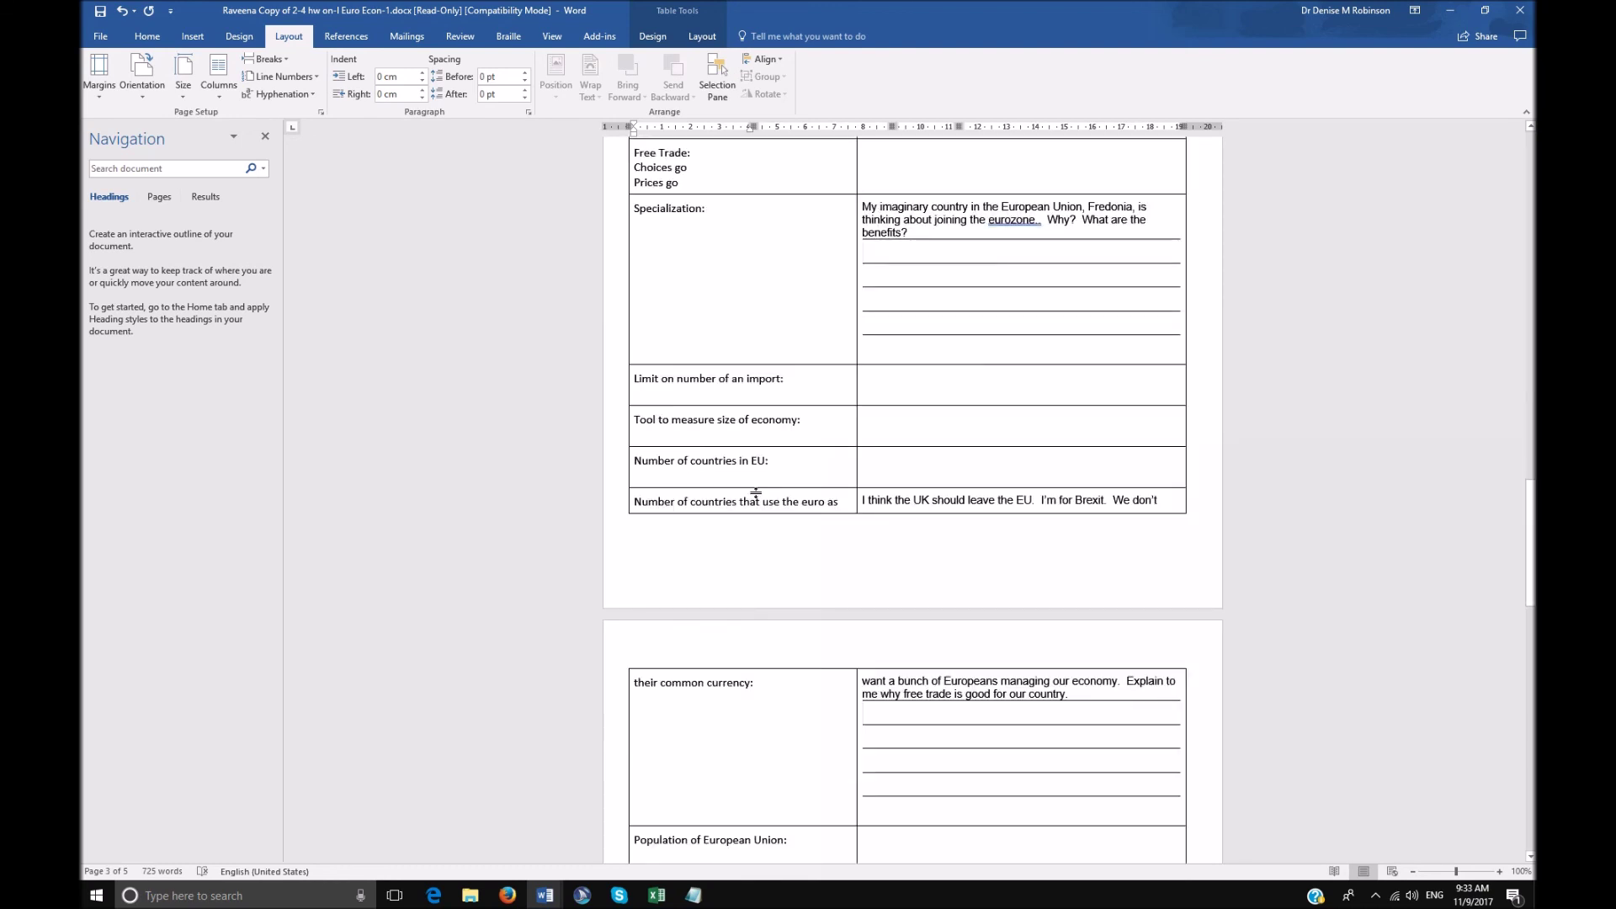
scroll(755, 494, up, 5)
click(747, 515)
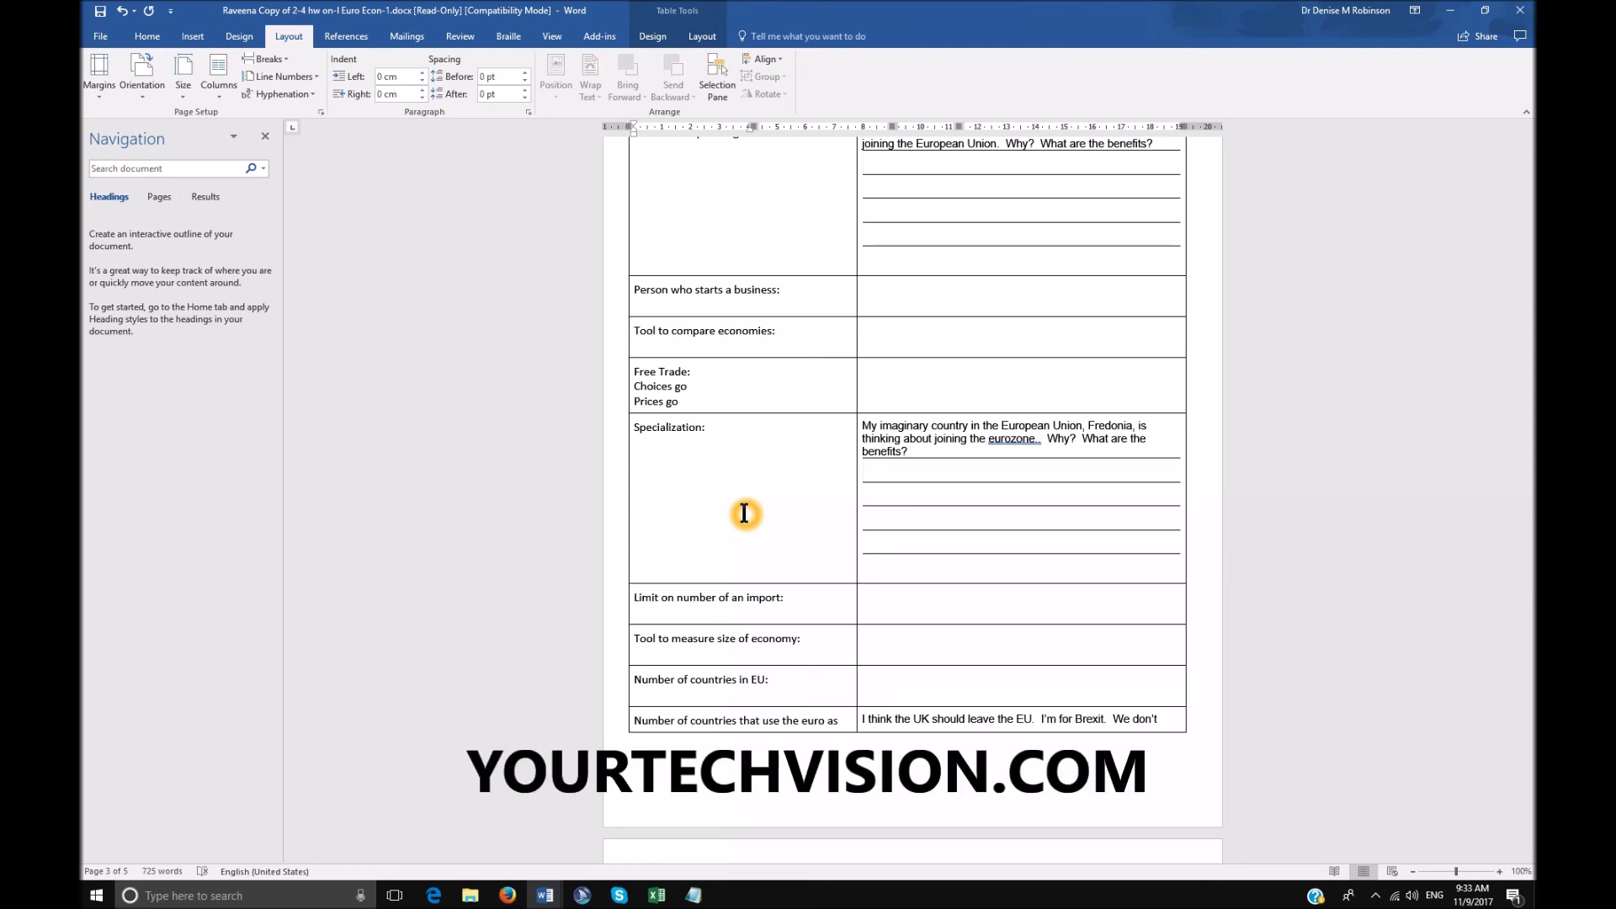
scroll(744, 513, up, 2)
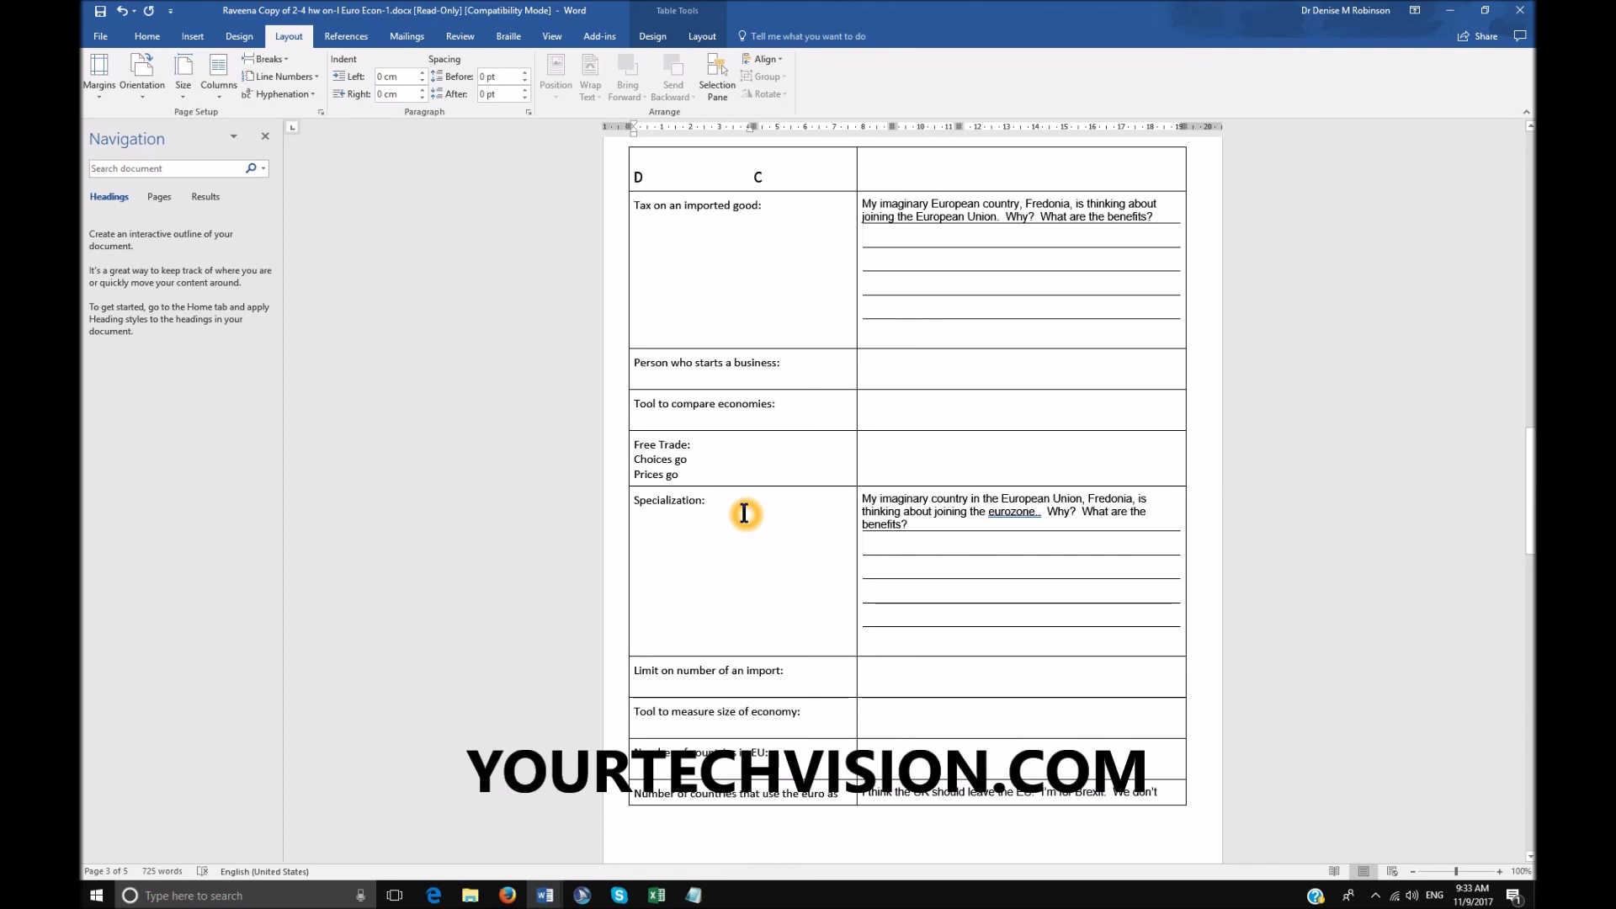